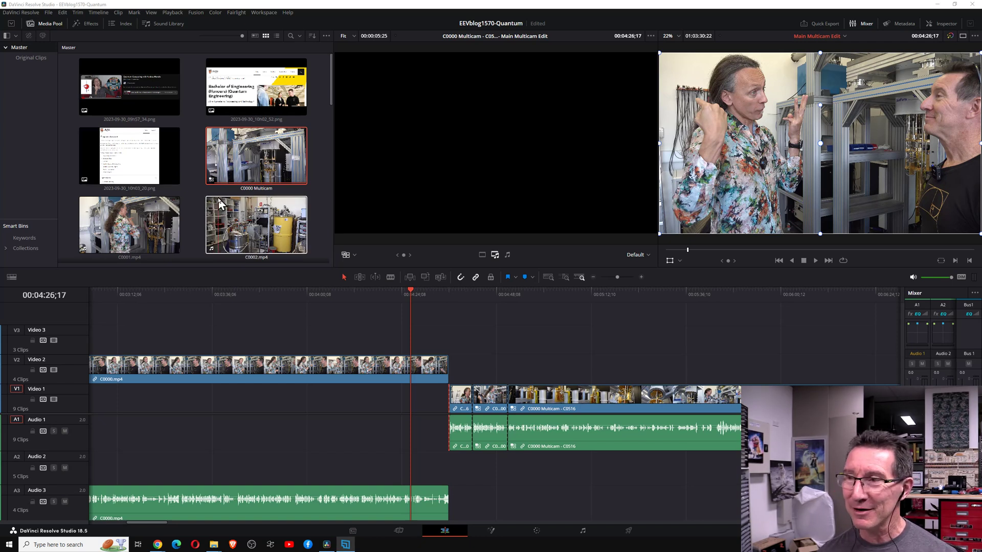
Examine the Main Multicam Edit timeline, browse the media pool to its end, and preview the C0000 Multicam clip's angles around 00:07:37 and 00:08:13.
scroll(344, 320, "down", 5)
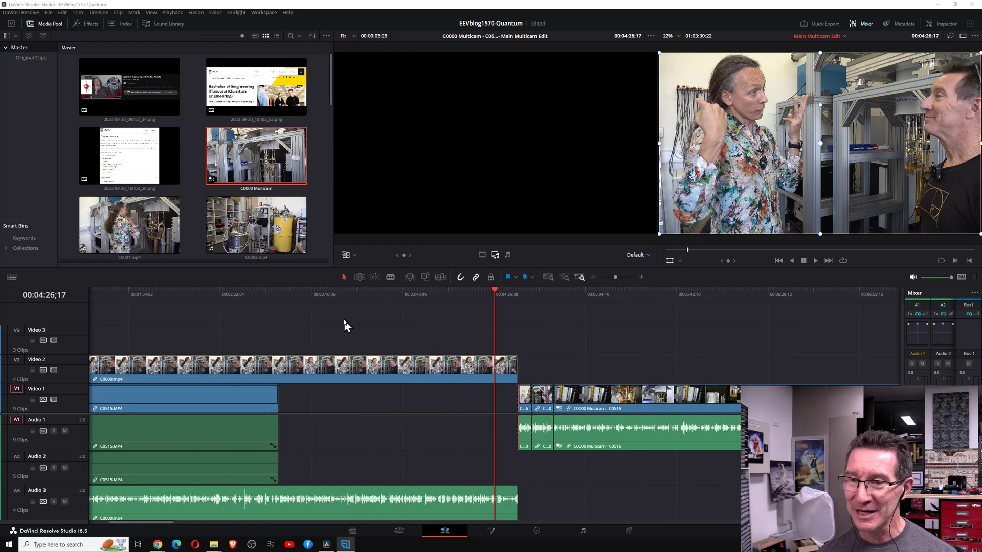
scroll(341, 322, "down", 4)
scroll(339, 324, "up", 1)
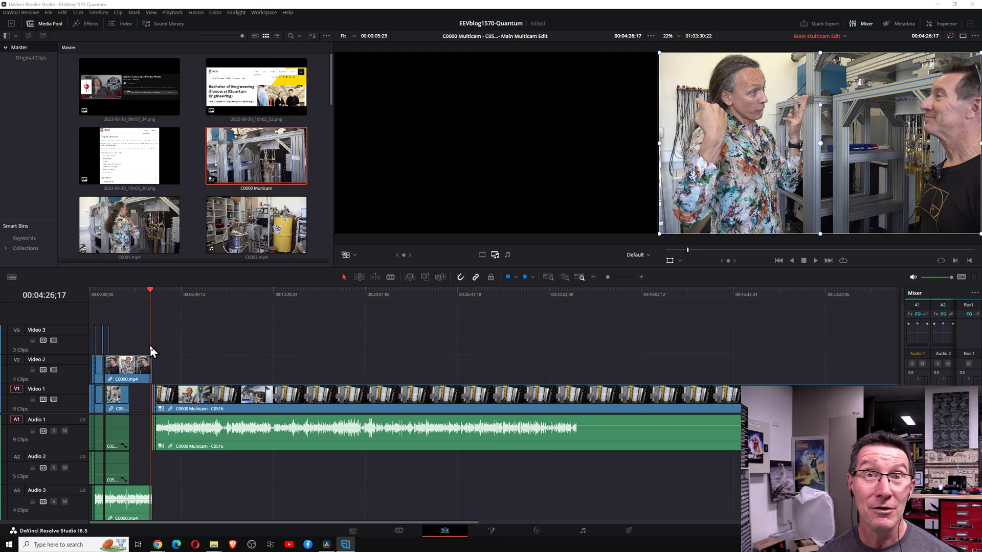
scroll(149, 343, "up", 3)
scroll(210, 329, "up", 1)
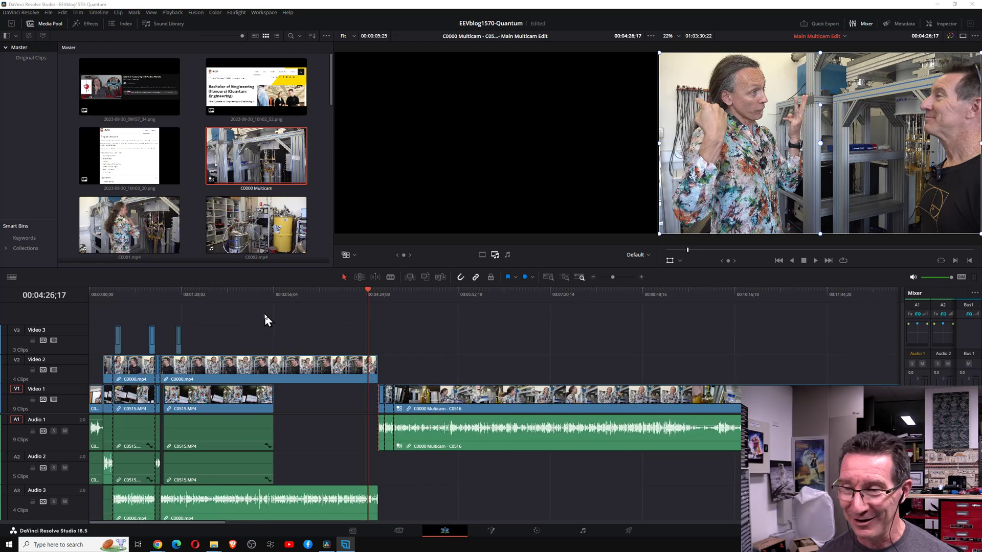
scroll(254, 333, "down", 3)
left_click_drag(332, 82, 331, 256)
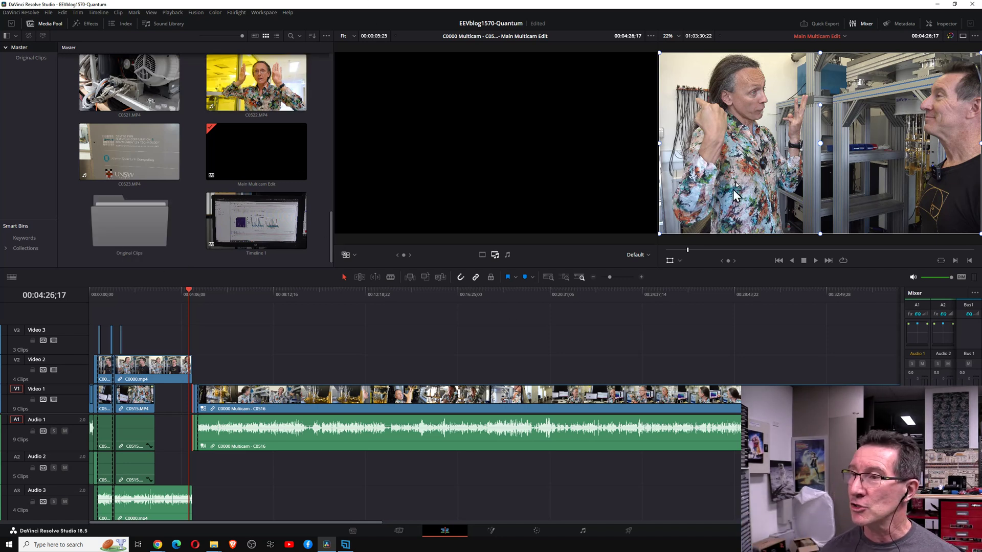
left_click(260, 293)
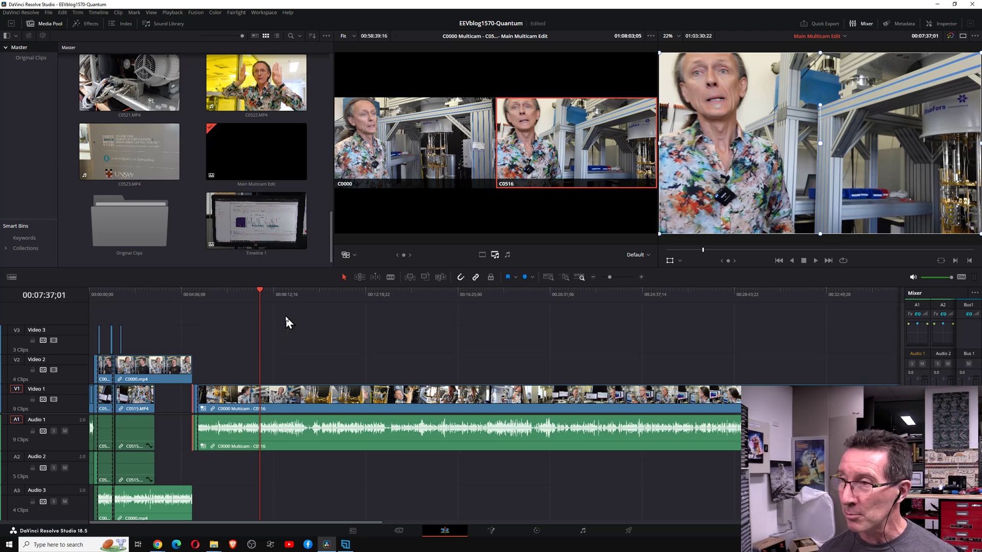
left_click(274, 290)
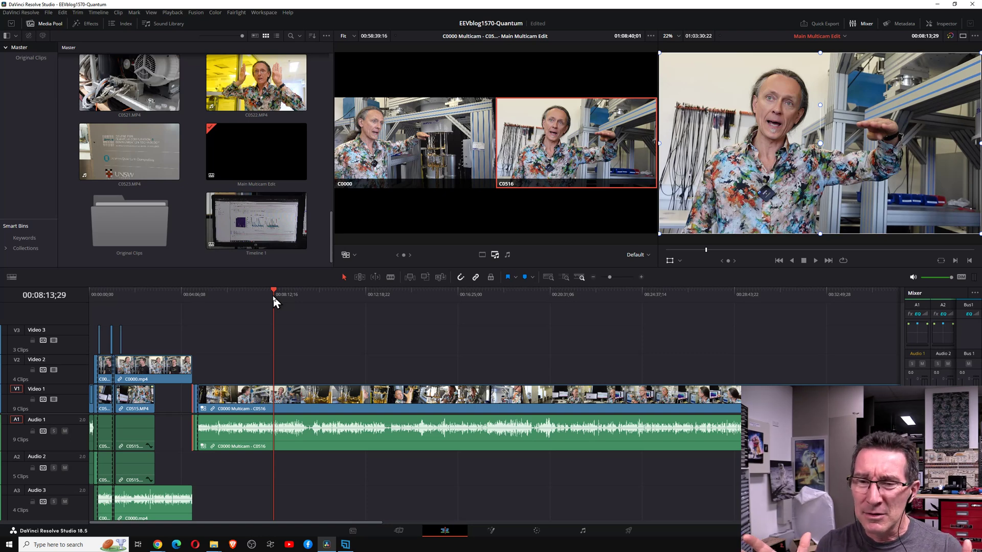
Open Timeline 1 from the media pool and place the playhead at about 00:05:12 in an overview of the whole edit.
double_click(276, 225)
left_click_drag(225, 291, 216, 291)
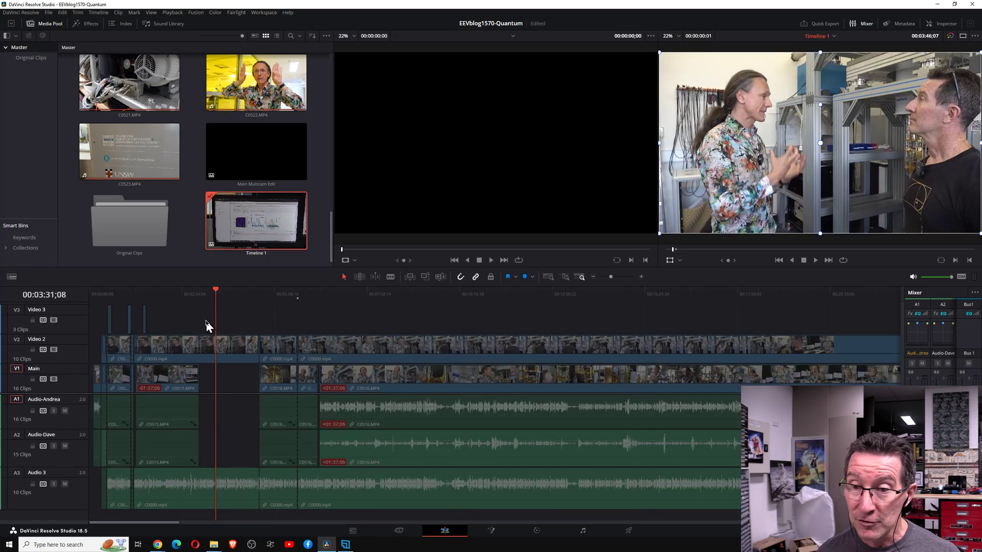
left_click(276, 295)
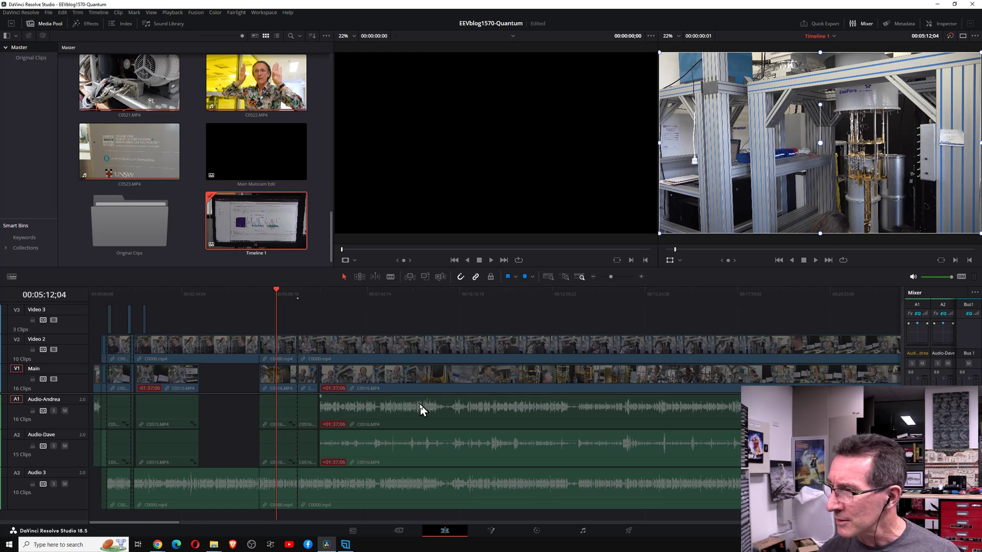
scroll(419, 404, "down", 5)
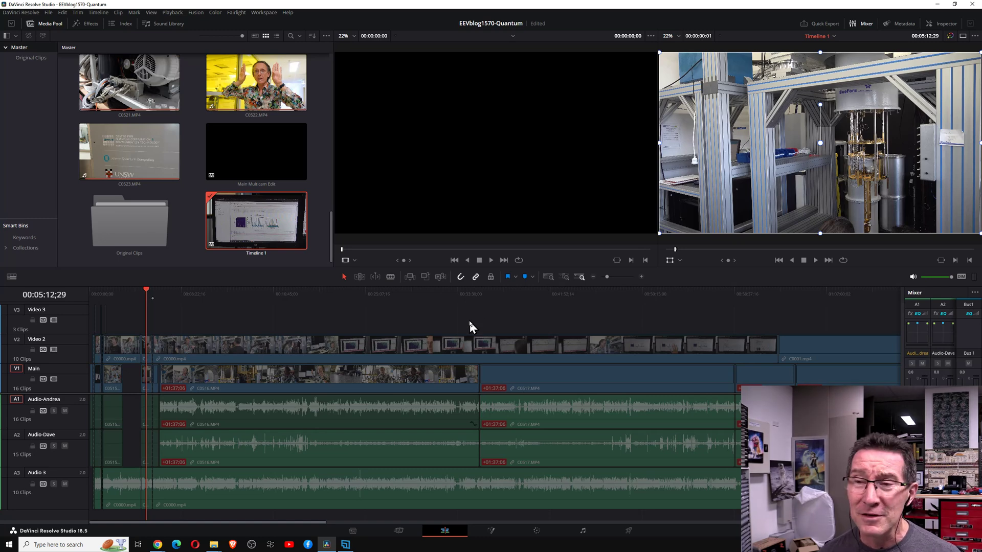
Select the long C0000.mp4 clip on Video 2, the clips on the Main track, and clear the selection.
left_click(317, 351)
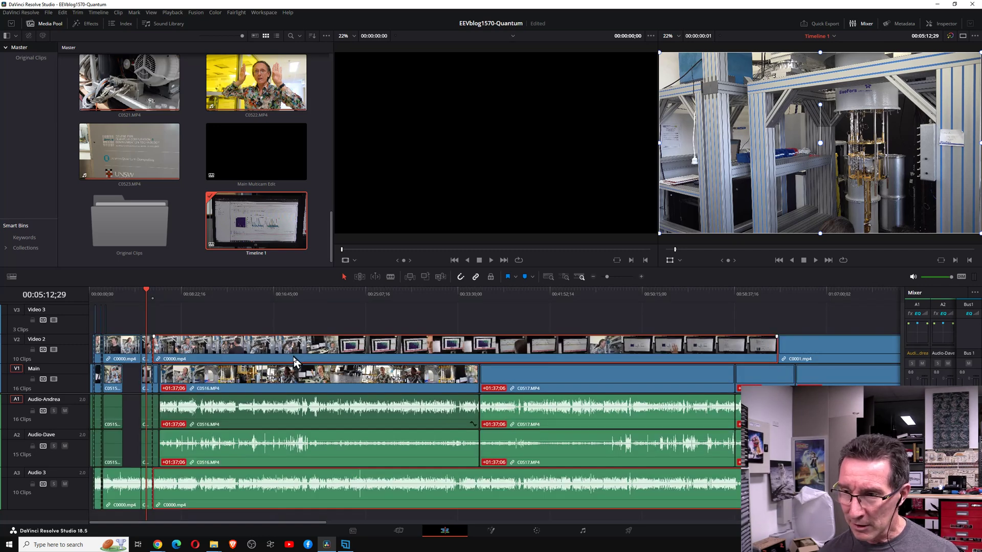
left_click(300, 377)
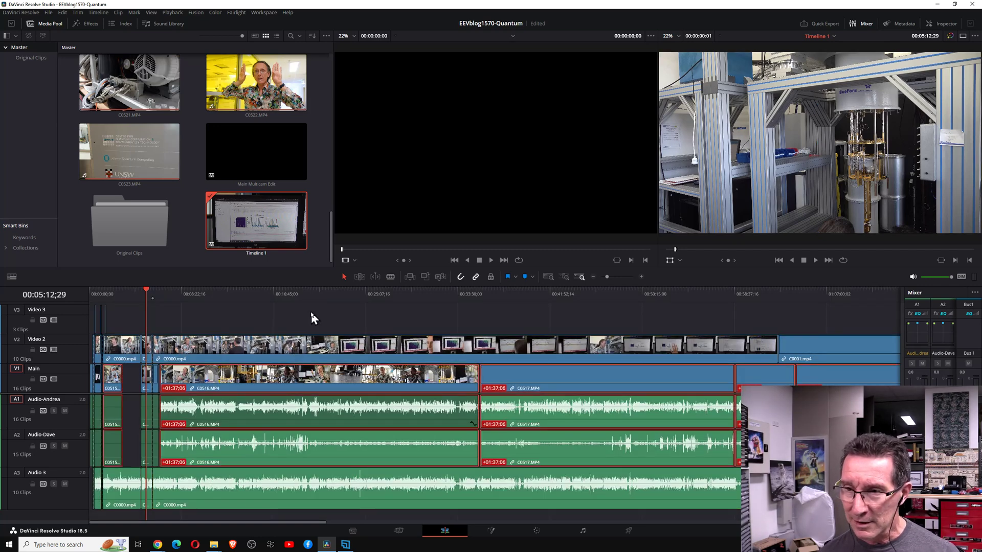
left_click(310, 312)
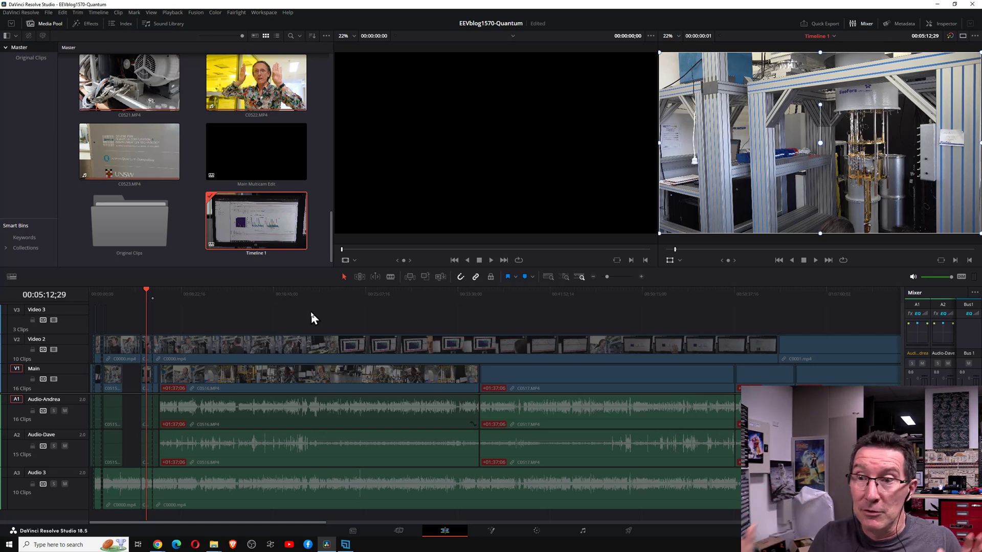
Preview the wide-camera footage on Video 2 at 00:03:03;16 and 00:01:34;27, and inspect the surrounding clips close up.
left_click(123, 296)
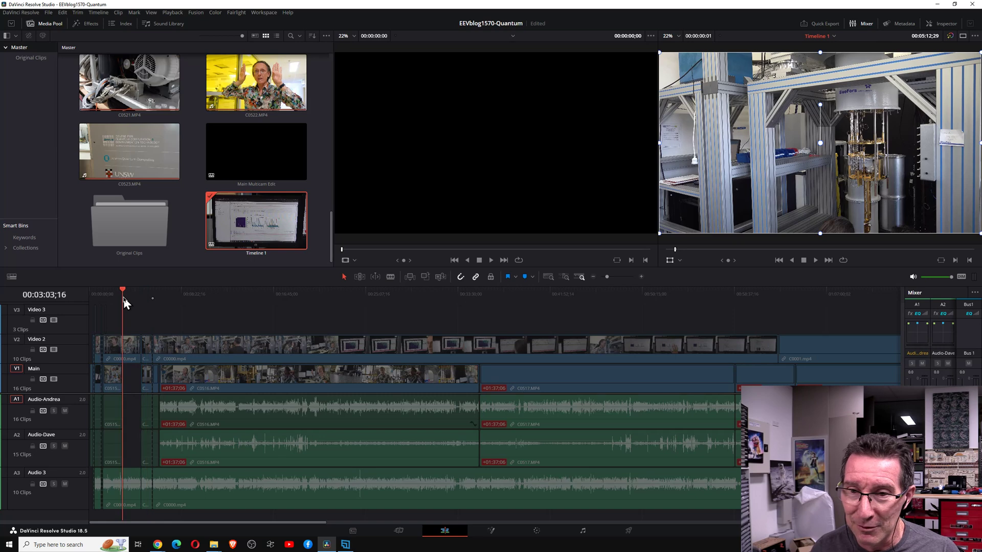
left_click(207, 362)
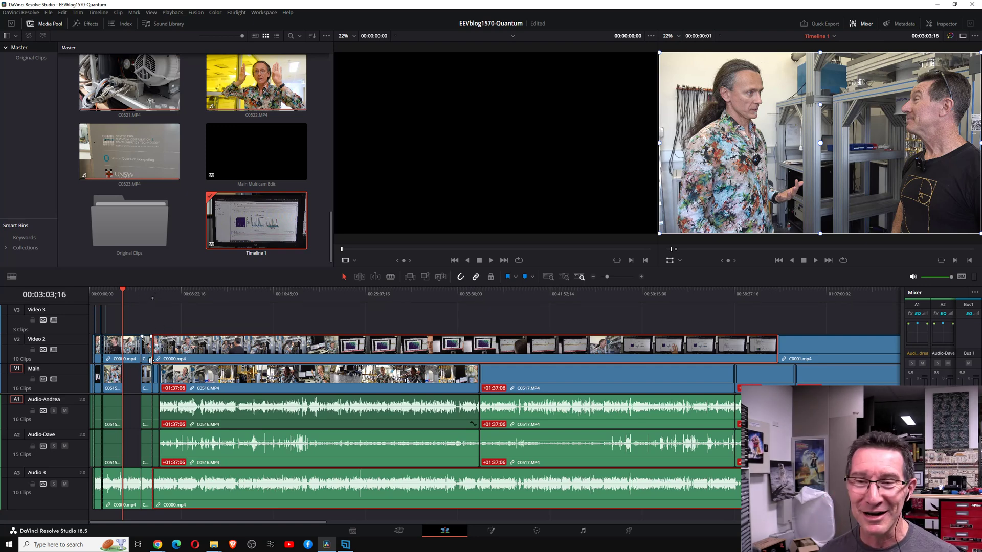
left_click(108, 291)
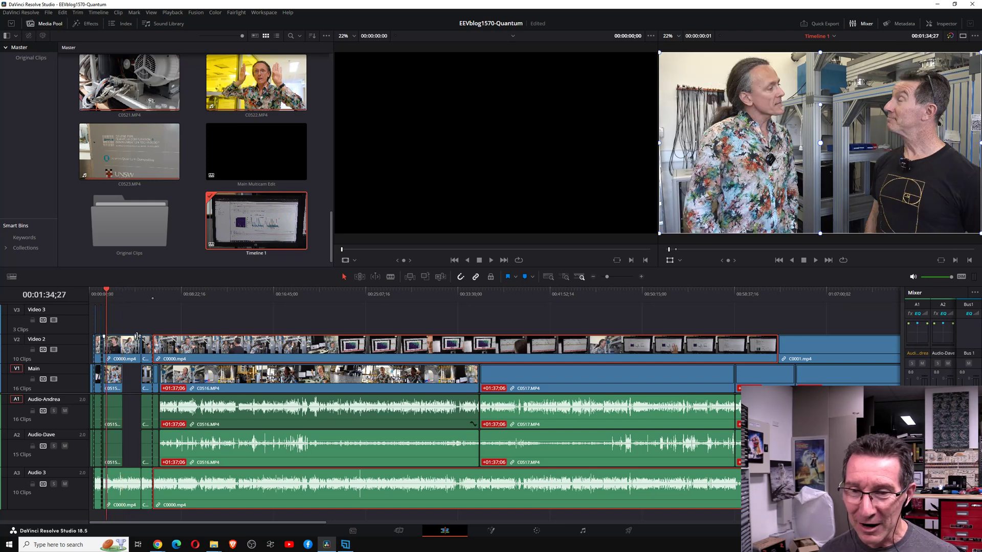
scroll(179, 371, "up", 5)
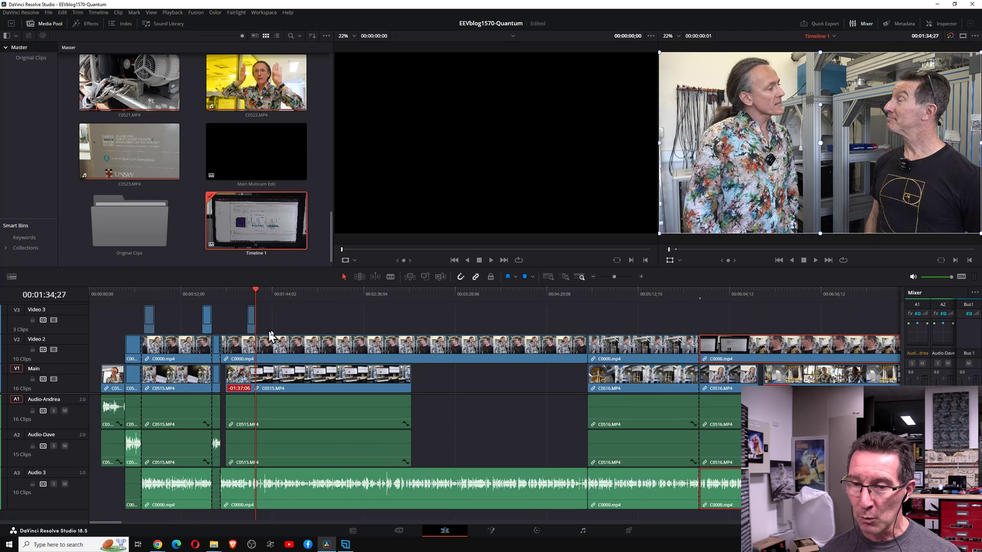
scroll(159, 384, "up", 1)
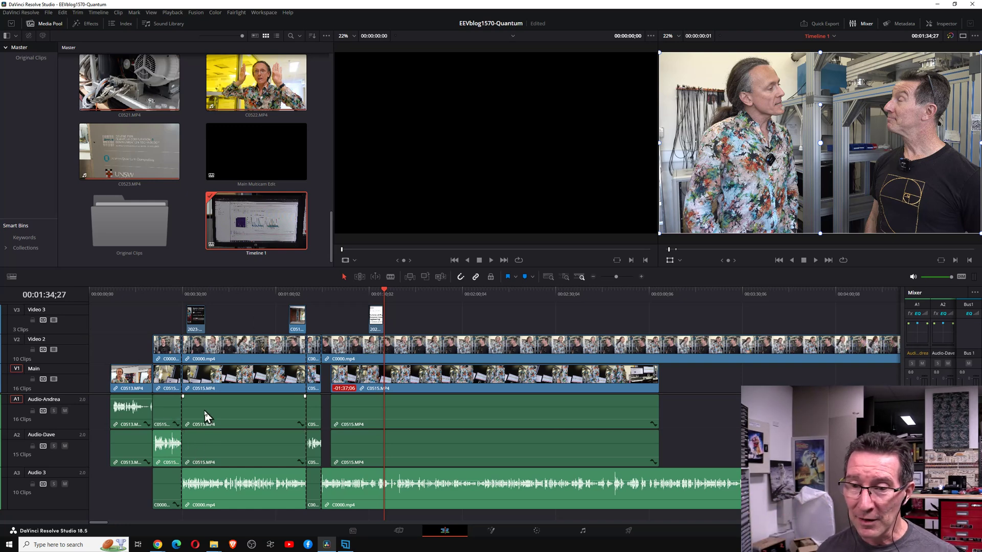
Toggle muting of audio track A1 on and off again, and save the project.
left_click(93, 405)
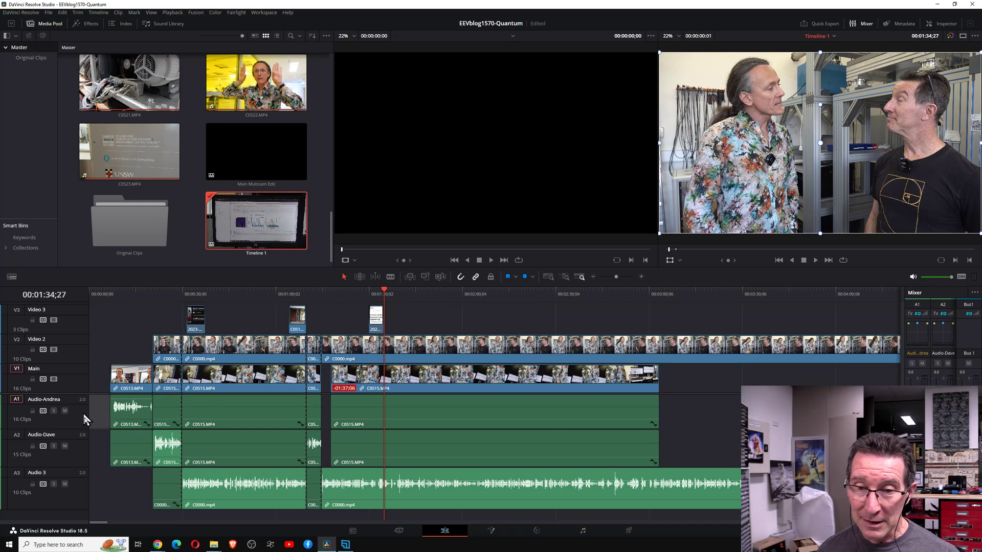
left_click(100, 377)
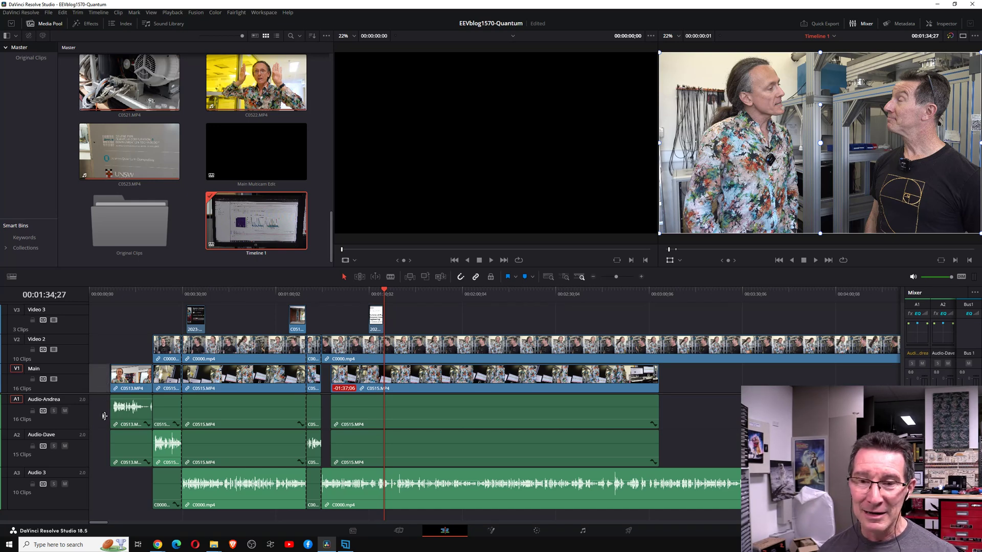
left_click(101, 416)
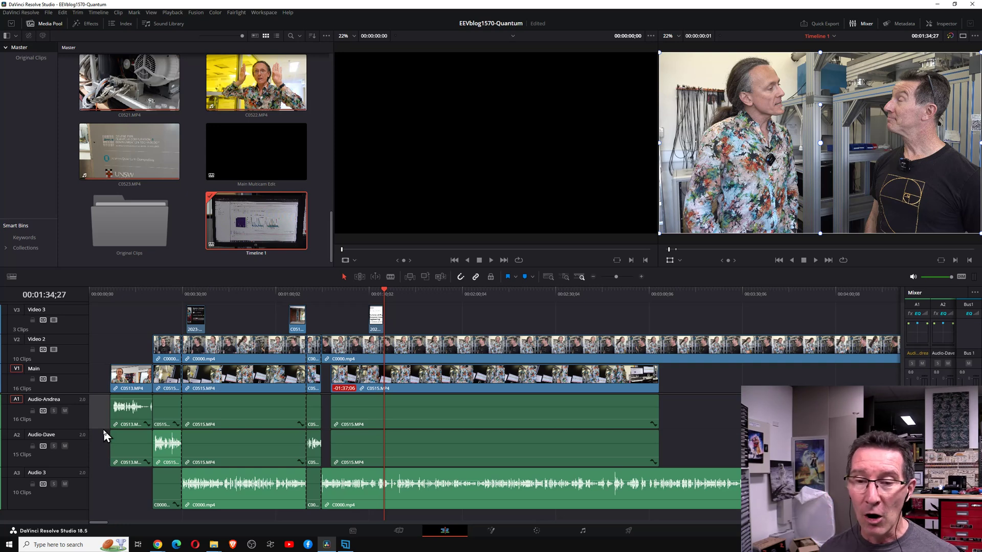
left_click(100, 447)
left_click(64, 411)
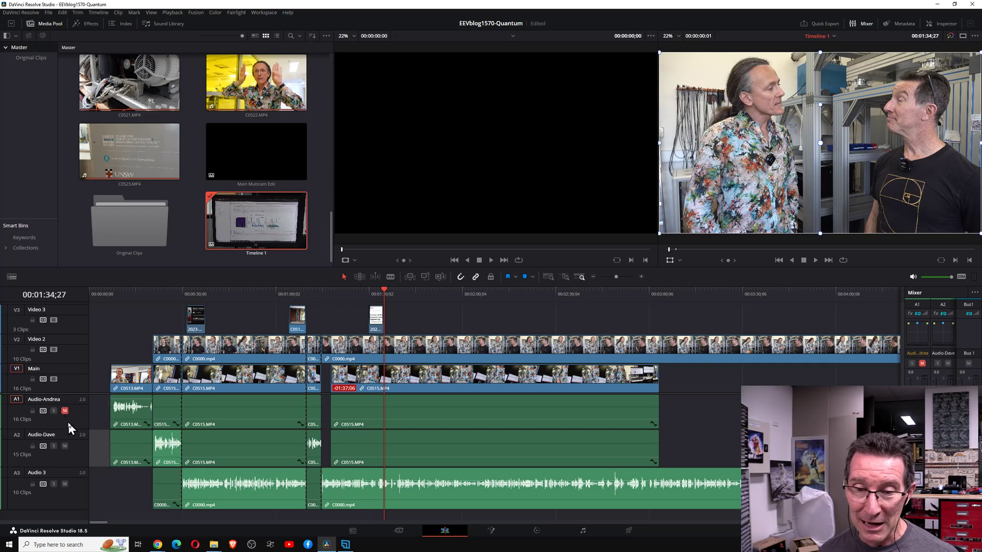
left_click(65, 411)
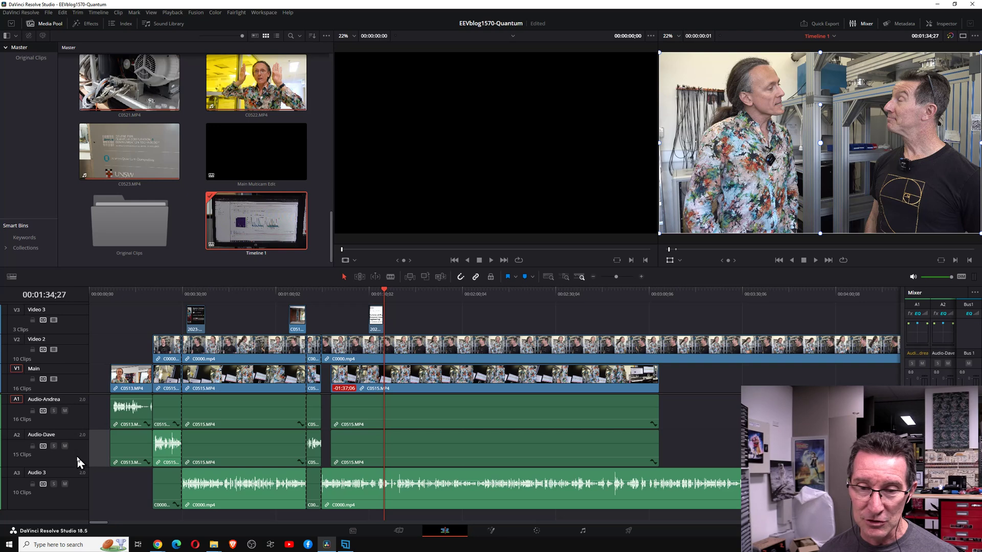
key("ctrl+s")
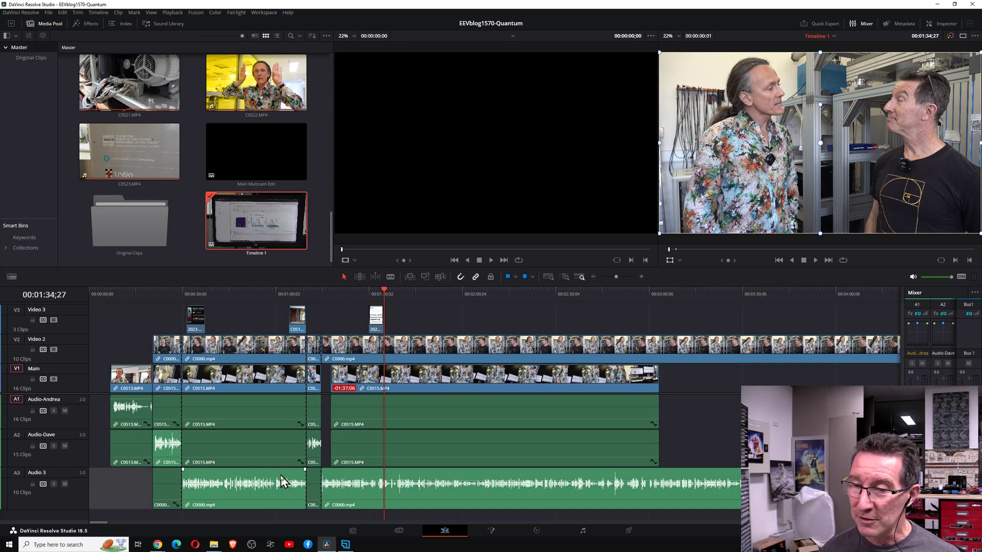
Display the individual audio channels of the Audio 3 clip C0000.mp4 under the playhead, inspect both waveforms, and return to the combined display.
left_click(407, 483)
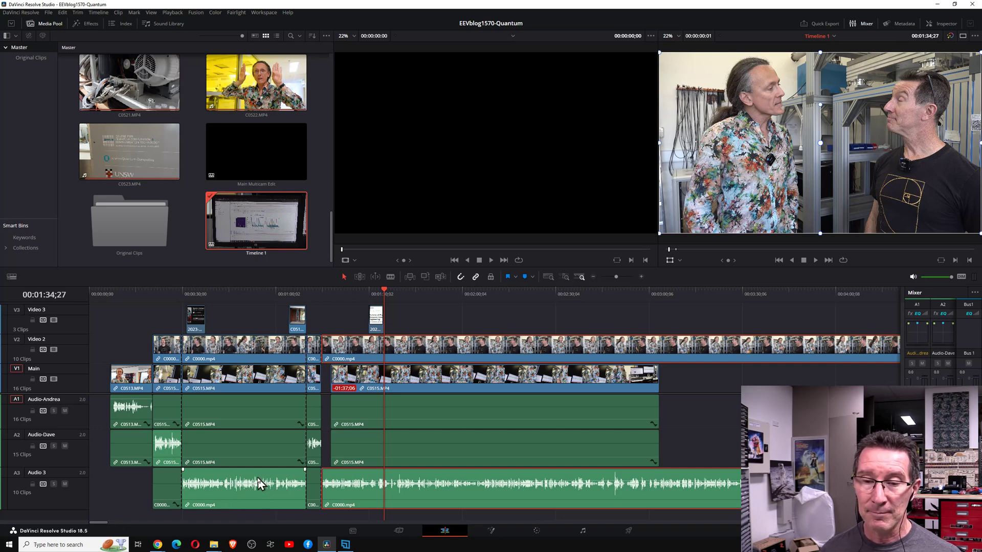
right_click(350, 481)
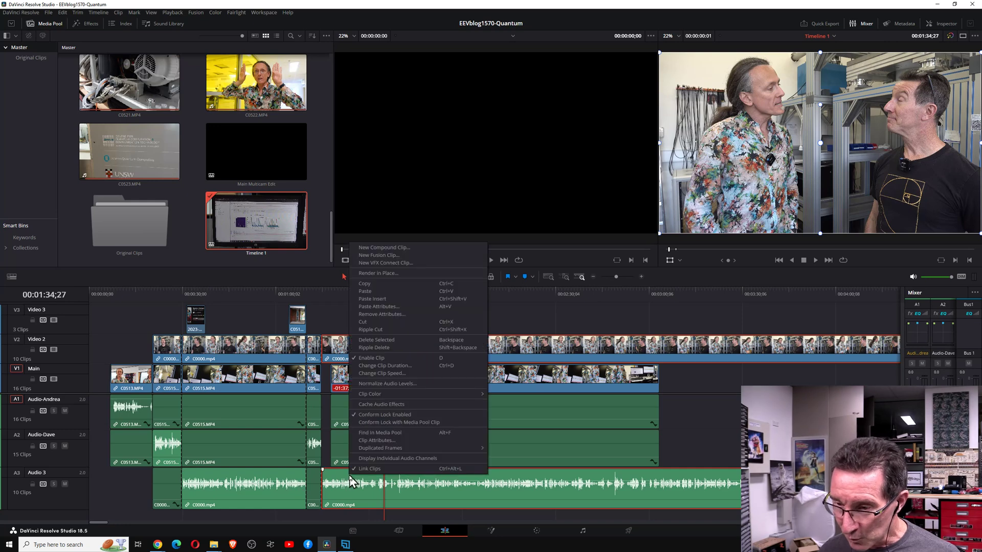
left_click(400, 459)
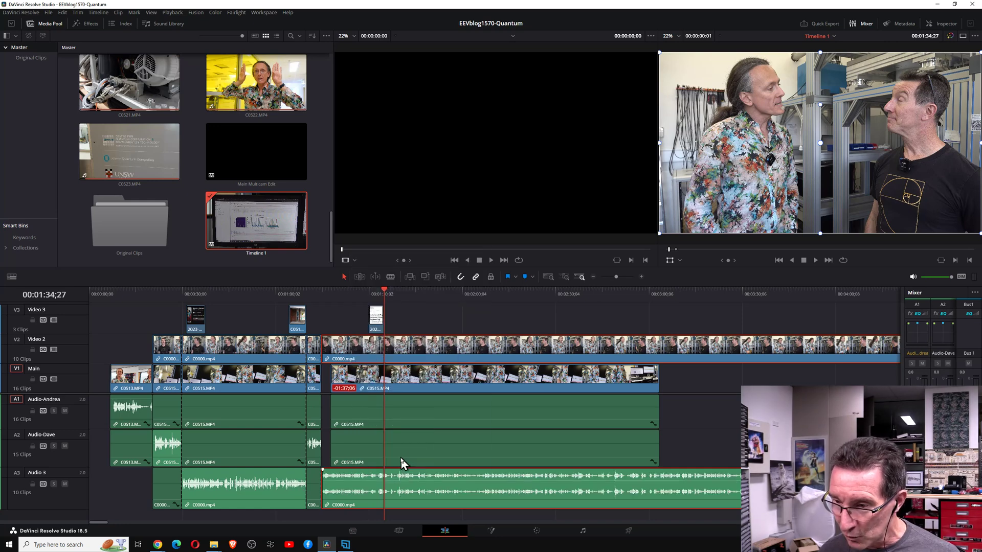
scroll(583, 494, "down", 2)
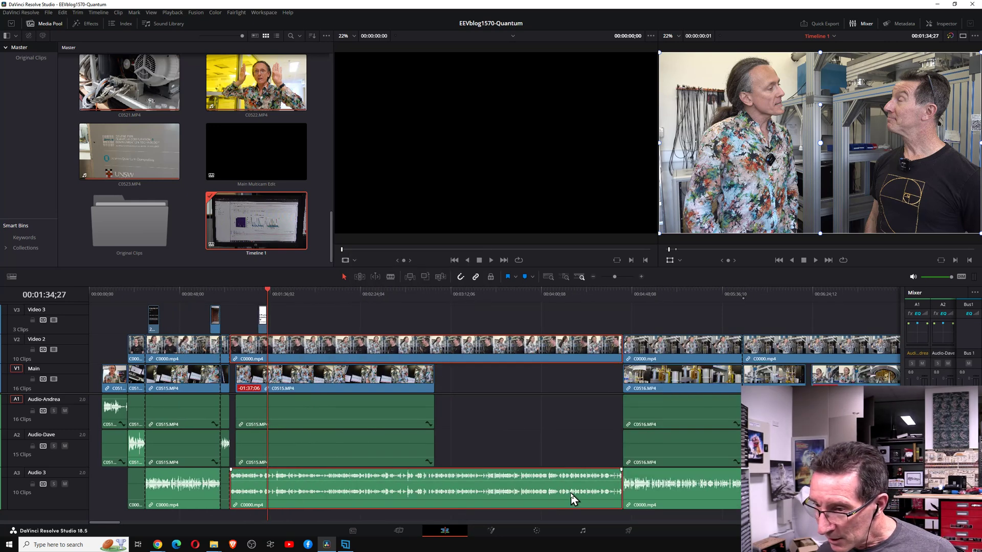
scroll(571, 498, "down", 1)
scroll(309, 503, "up", 2)
scroll(309, 503, "up", 2)
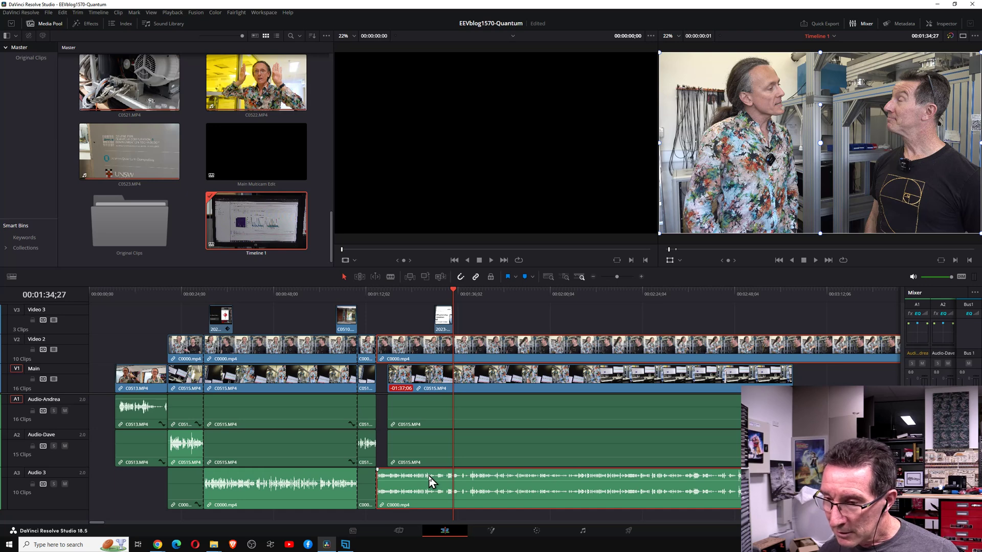
right_click(428, 475)
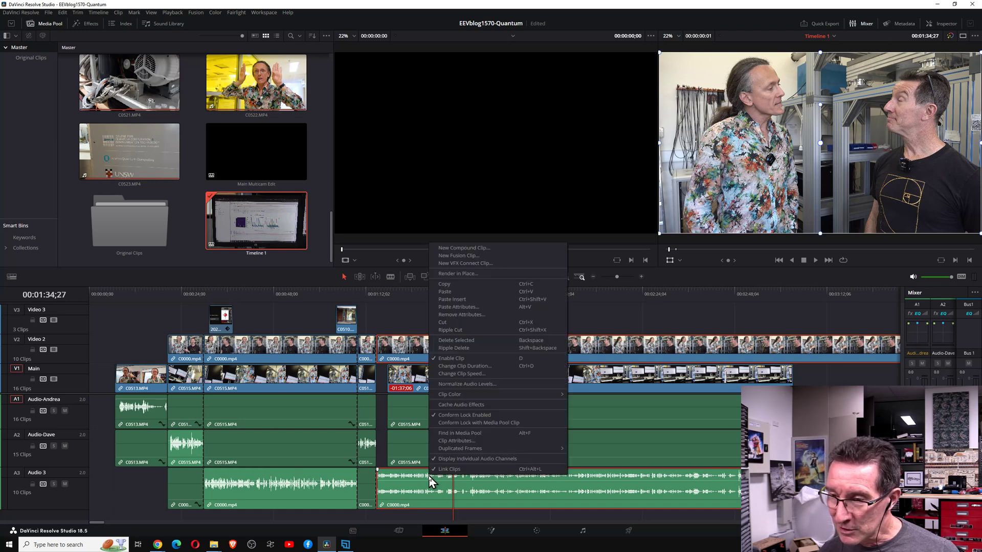
left_click(472, 458)
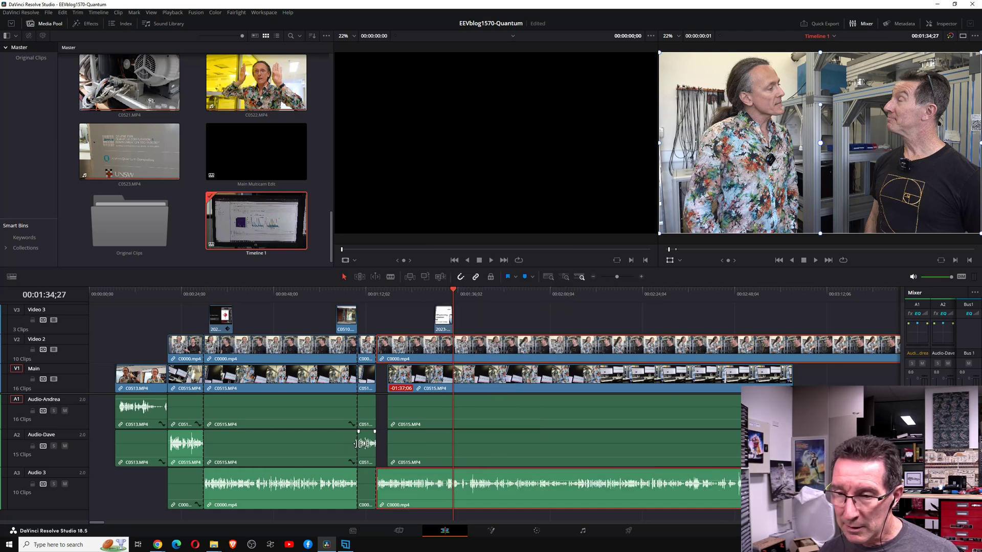
Move the playhead to 00:01:52;21 and select the C0515.MP4 clip beneath it on the Main track.
scroll(268, 314, "down", 5)
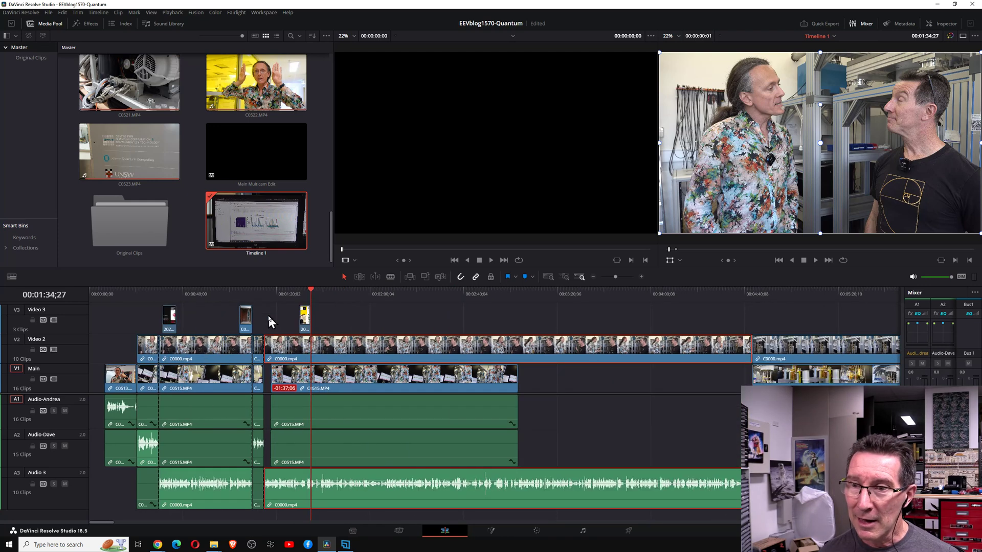
scroll(270, 327, "down", 3)
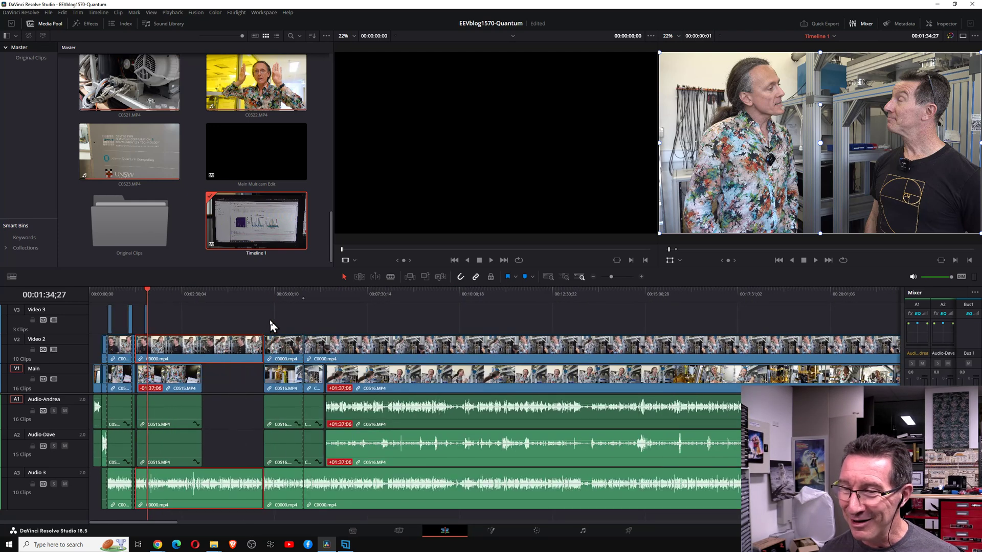
scroll(232, 352, "up", 5)
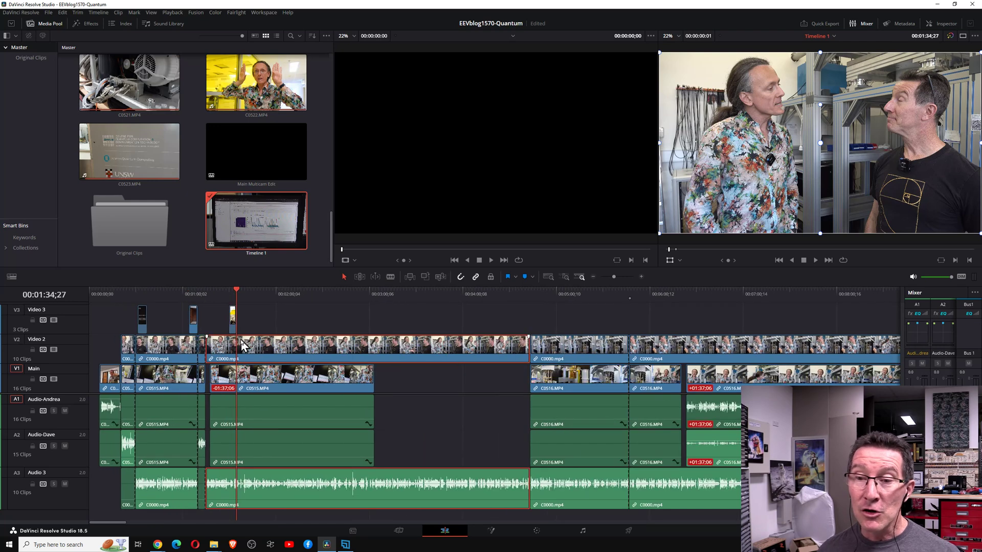
left_click(464, 290)
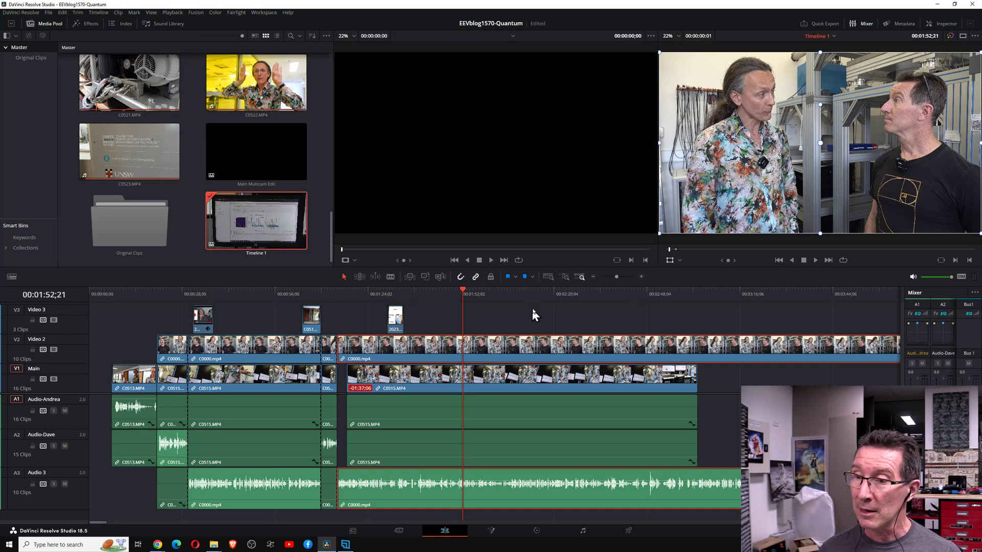
left_click(430, 379)
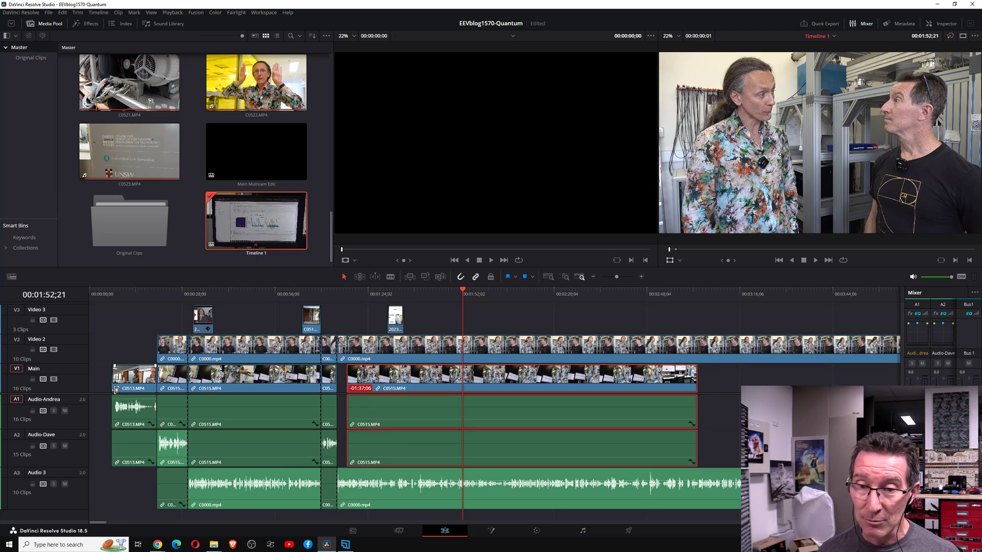
Select the C0000.mp4 clip on Video 2 under the playhead and review its clip options, including Enable Clip.
left_click(419, 354)
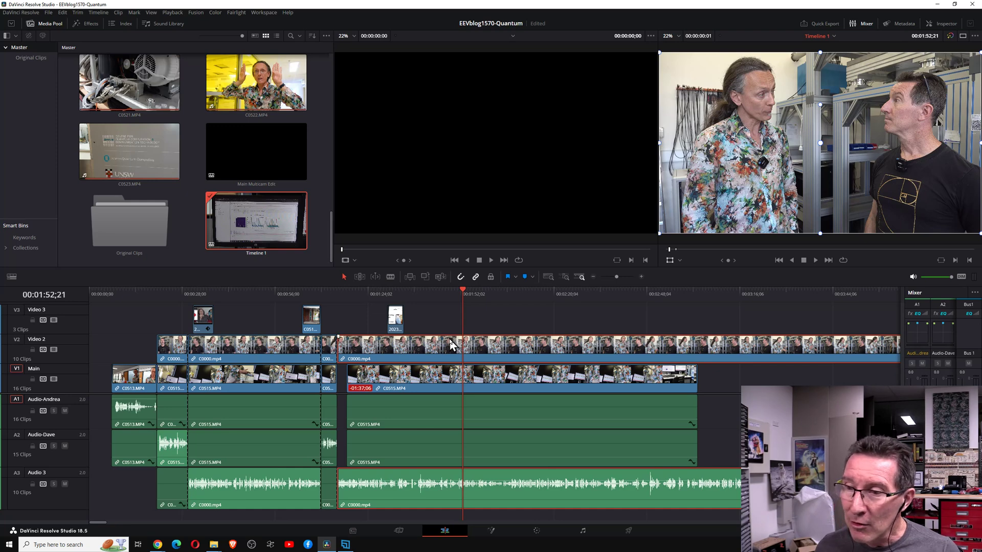
right_click(421, 344)
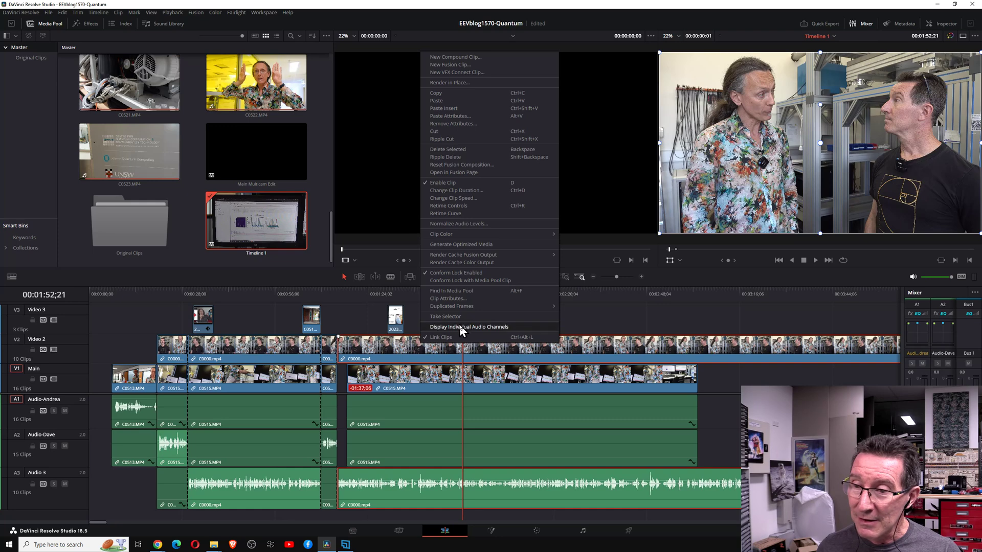
left_click(403, 354)
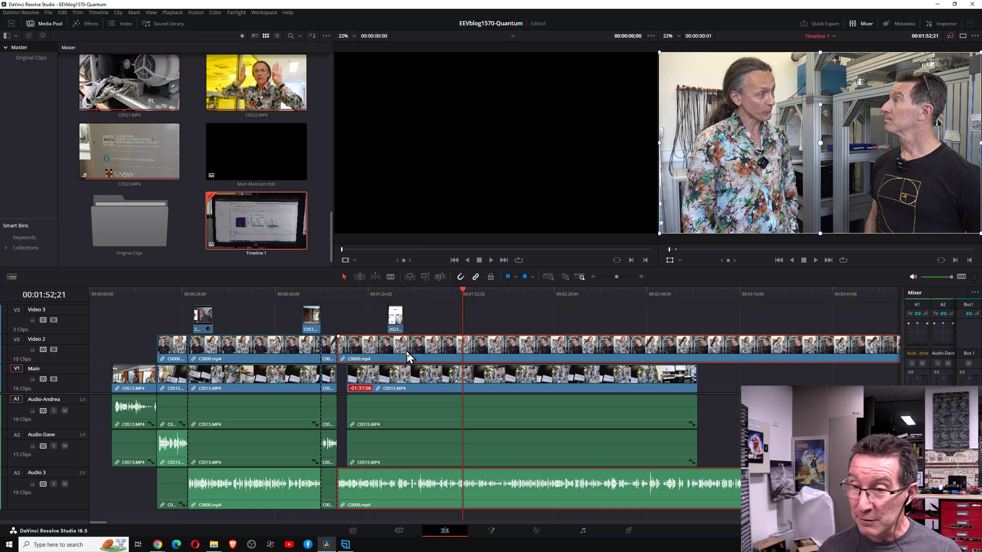
right_click(407, 353)
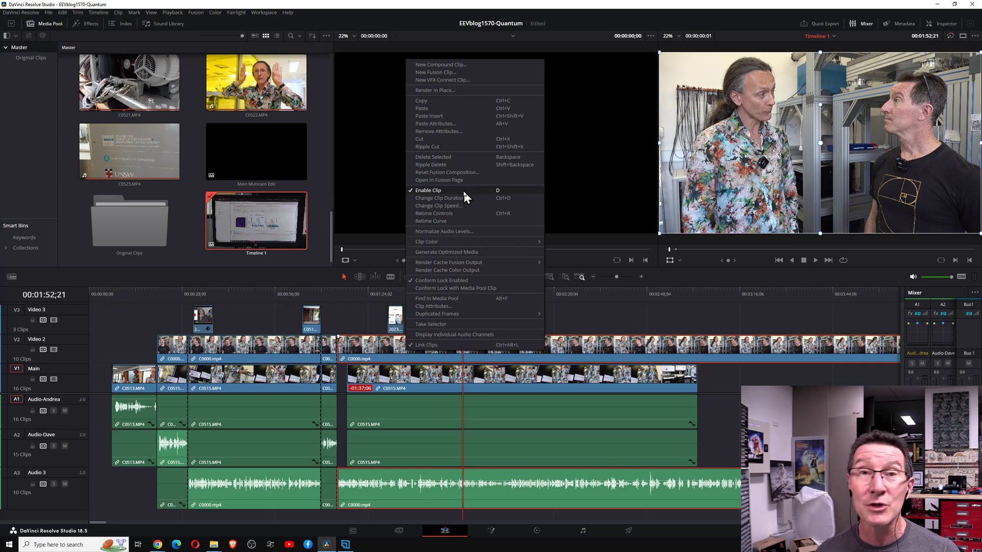
left_click(397, 349)
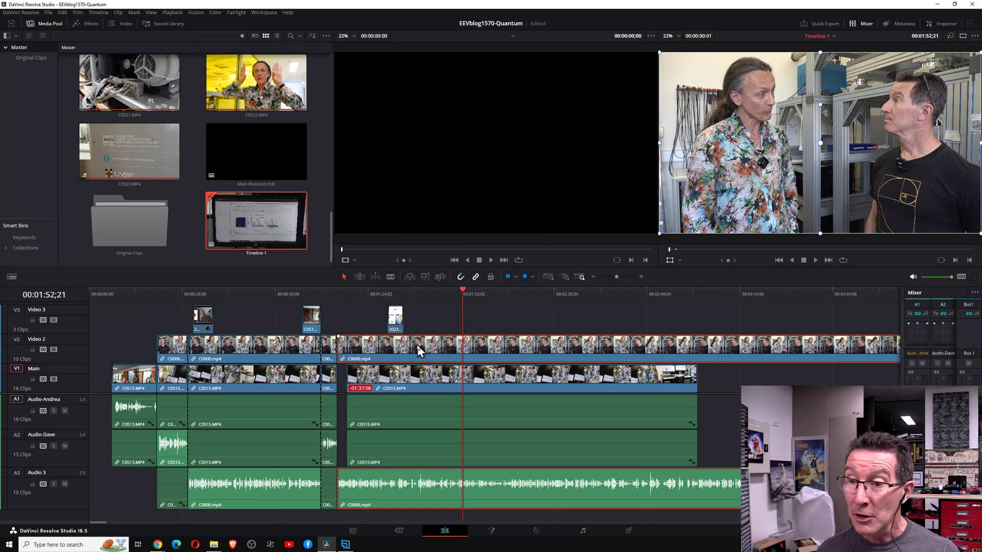
Preview the Main footage up to 00:01:57;10 by switching off and restoring the C0000.mp4 clip, and likewise the whole Video 2 track.
key("d")
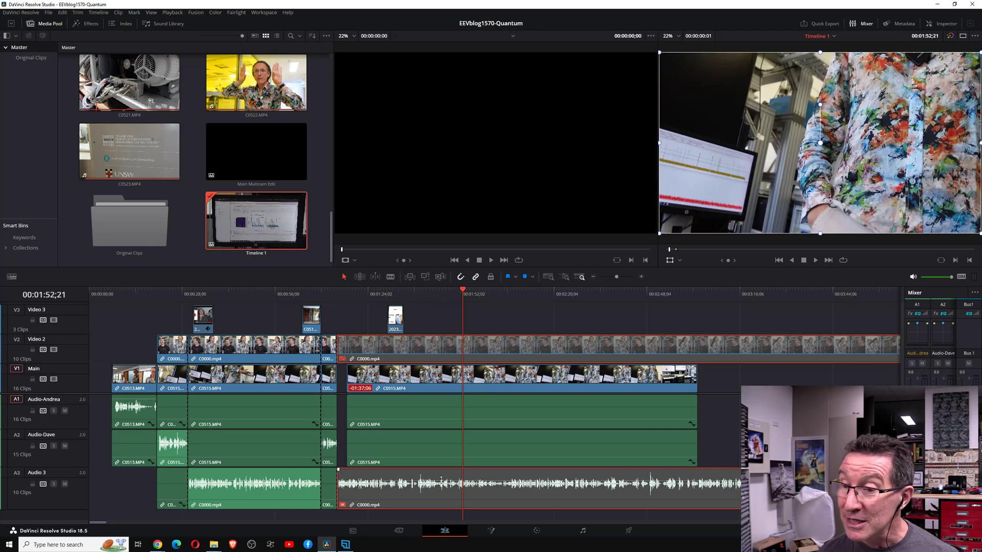
key("space")
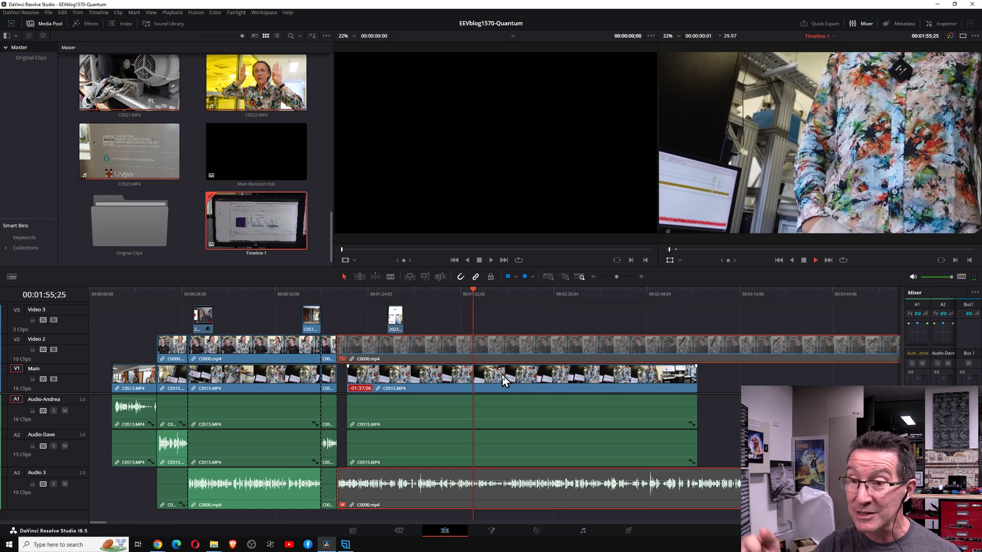
key("space")
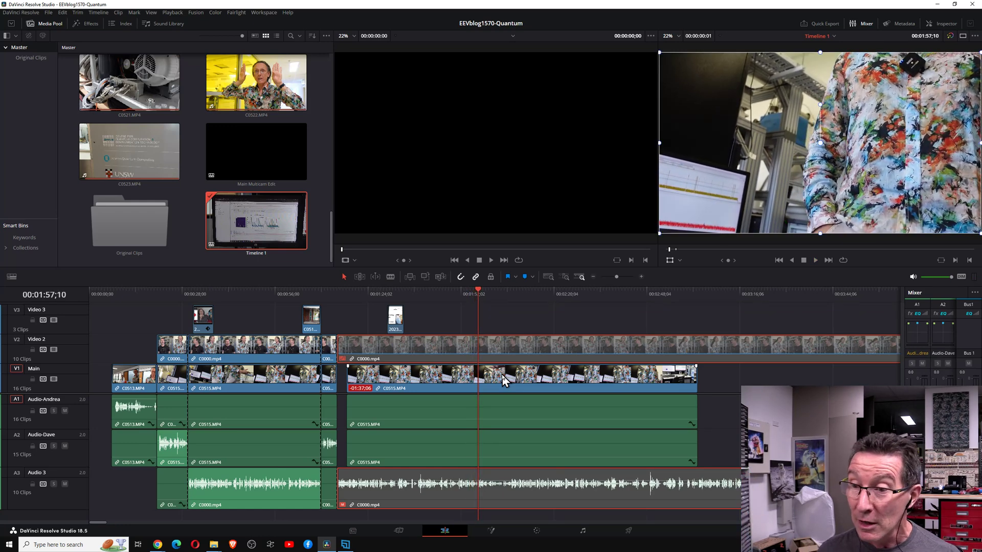
key("d")
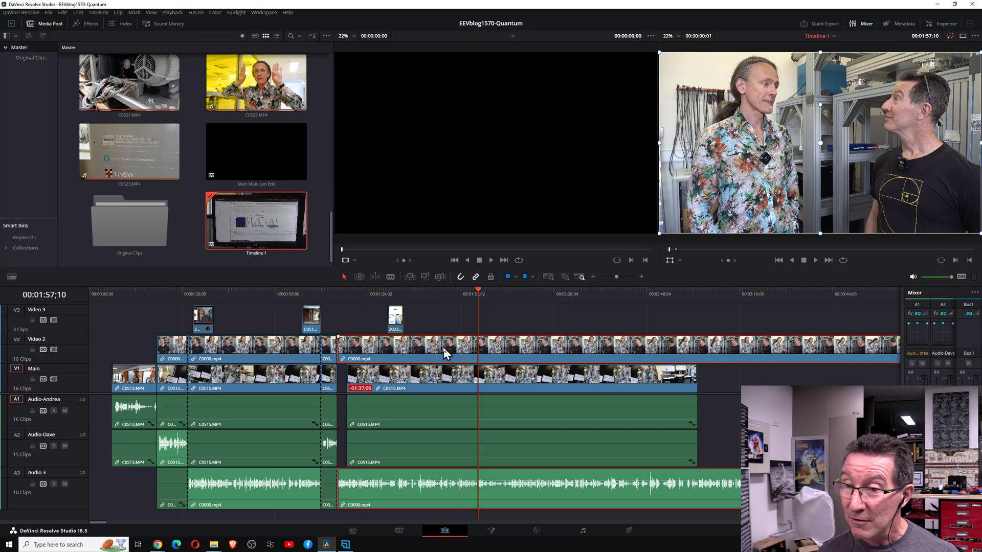
left_click(54, 350)
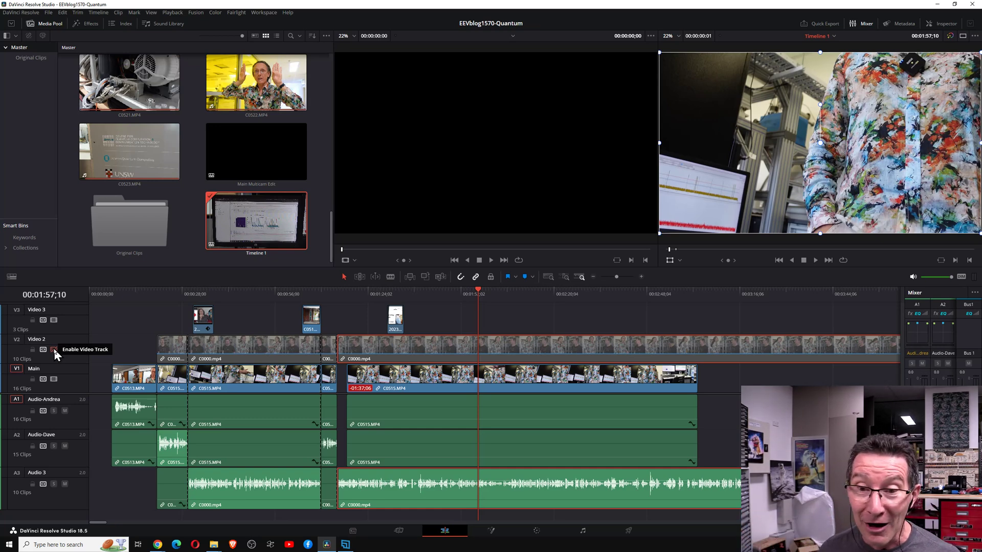
left_click(54, 350)
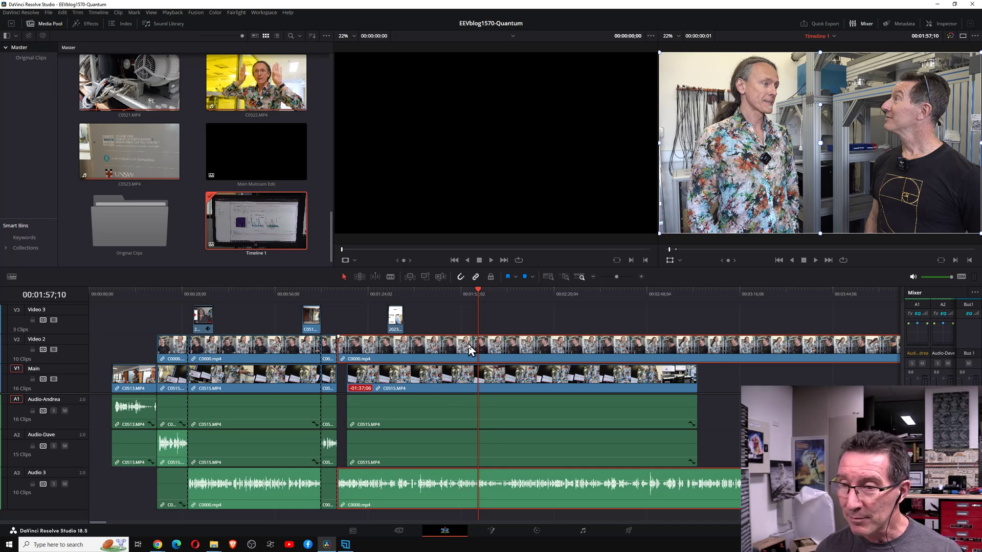
left_click(455, 367)
left_click(462, 348)
left_click(451, 385)
left_click(450, 349)
left_click(448, 384)
left_click(445, 352)
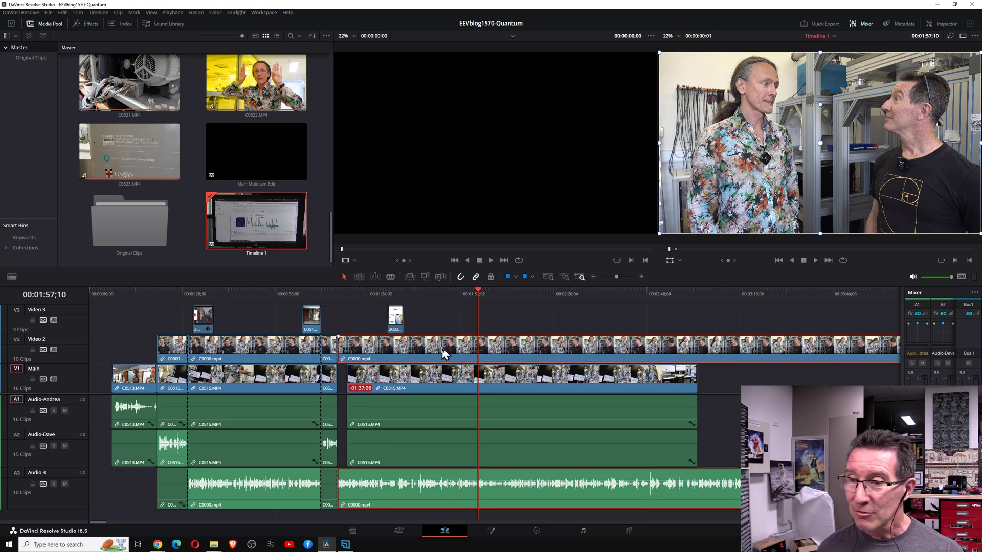
left_click(438, 385)
left_click(441, 345)
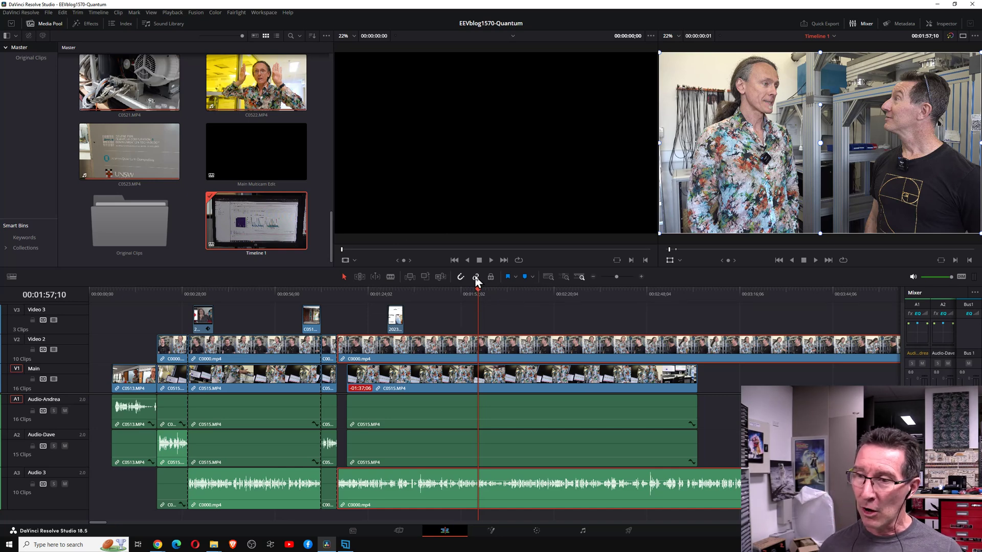
With linked selection off, try deleting only the C0515.MP4 video on Main, undo it, and reselect C0000.mp4 with linked selection back on.
left_click(446, 376)
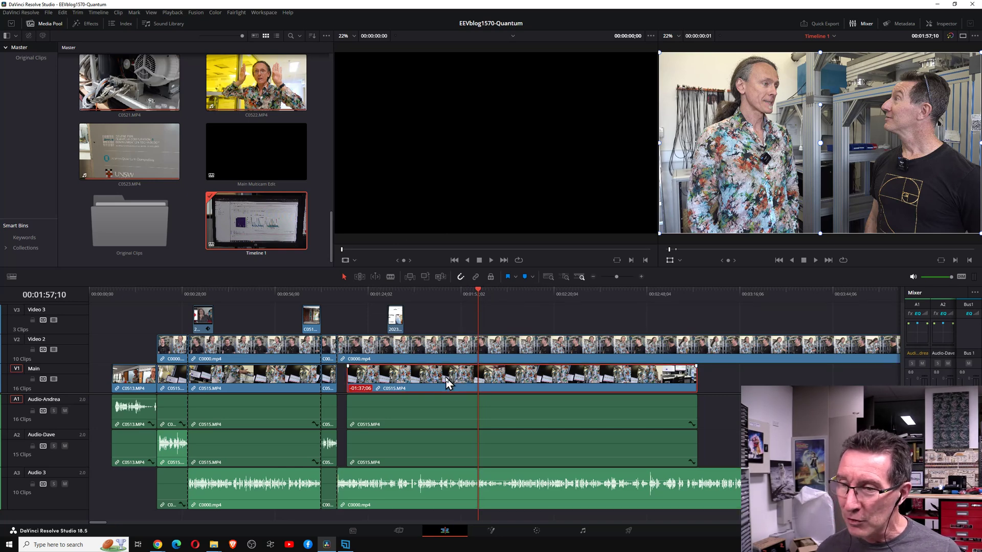
key("Delete")
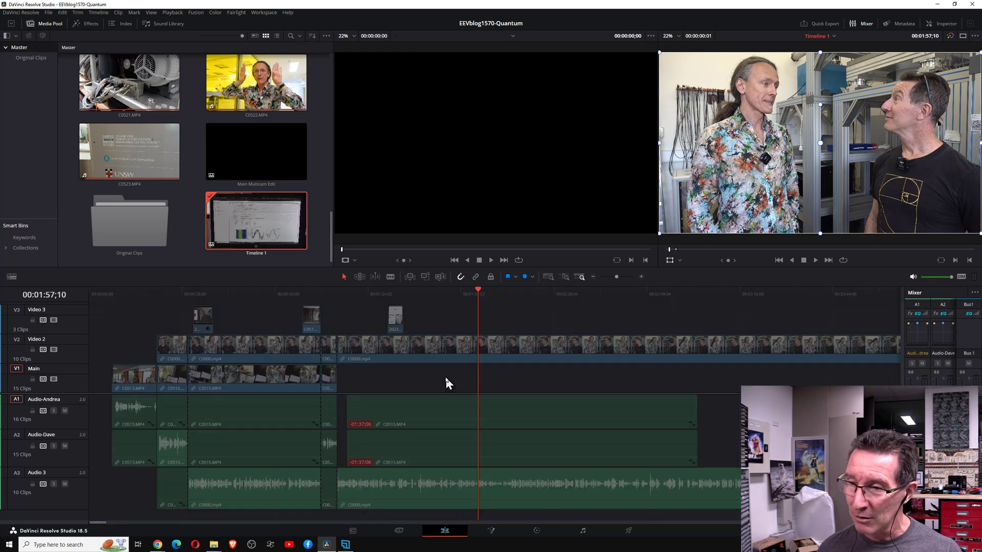
key("ctrl+z")
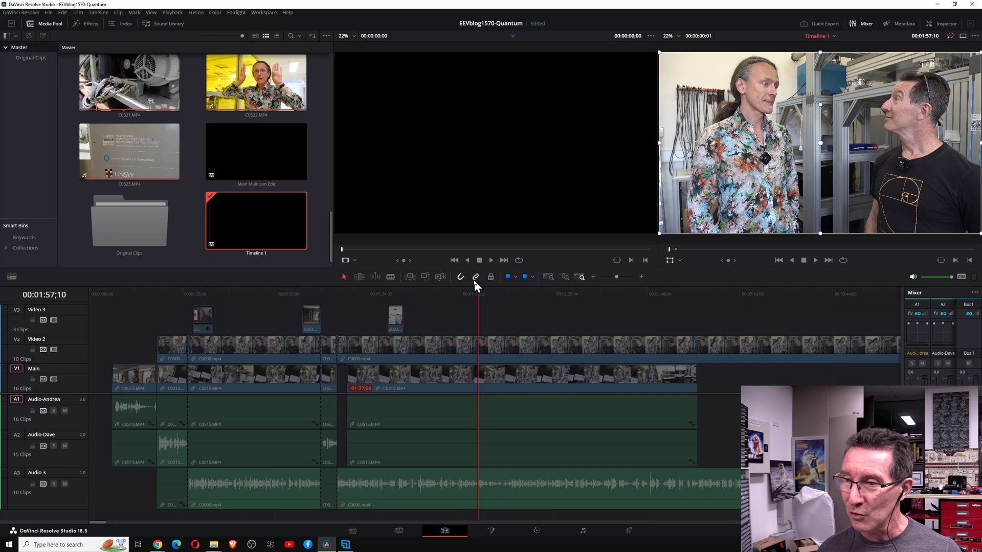
left_click(452, 345)
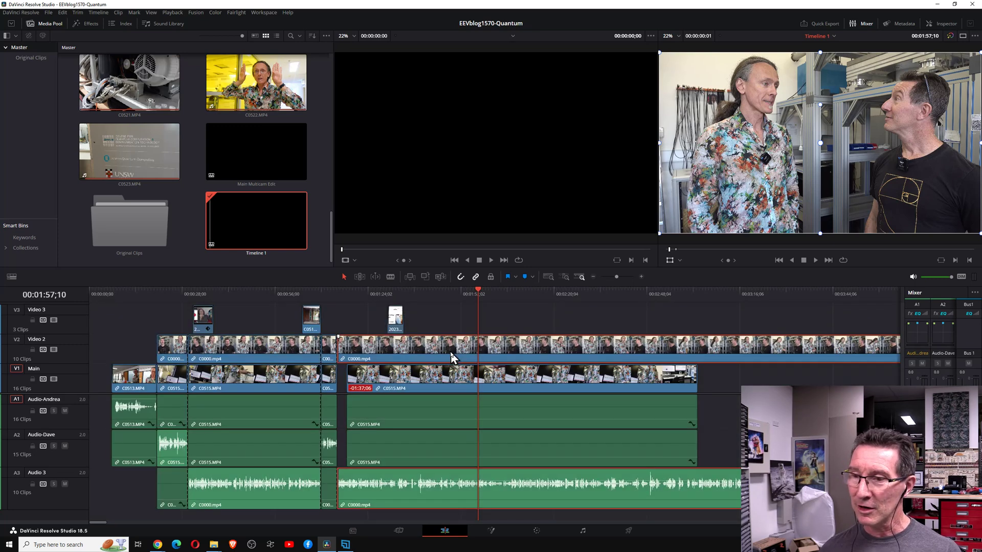
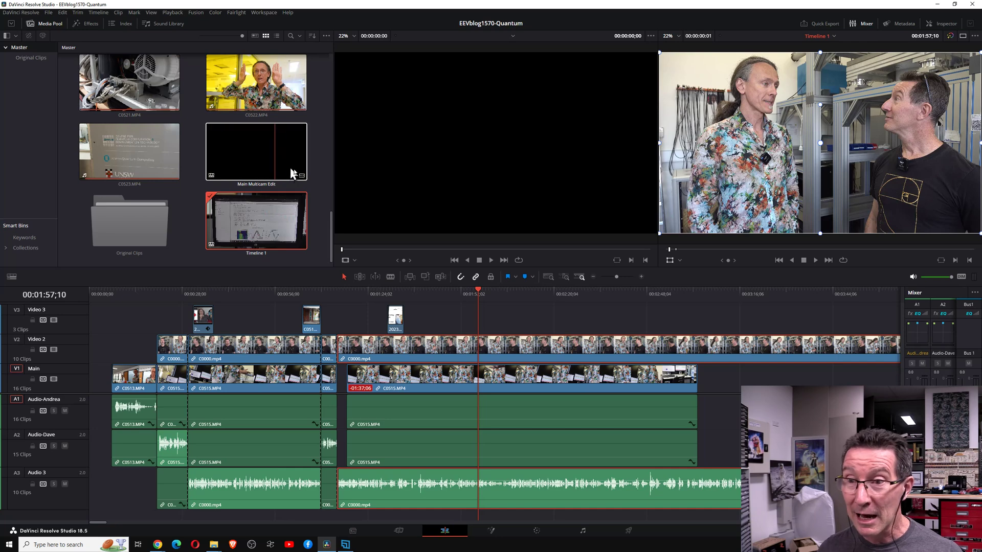
Select the C0000 Multicam clip among the Master bin clips and view its two camera angles on the Media page.
left_click_drag(330, 239, 317, 60)
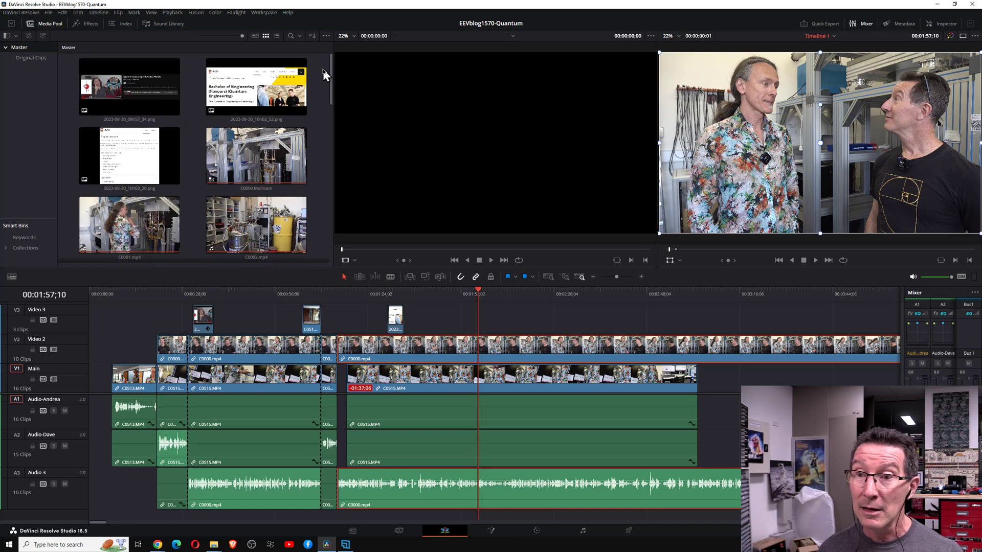
left_click(258, 164)
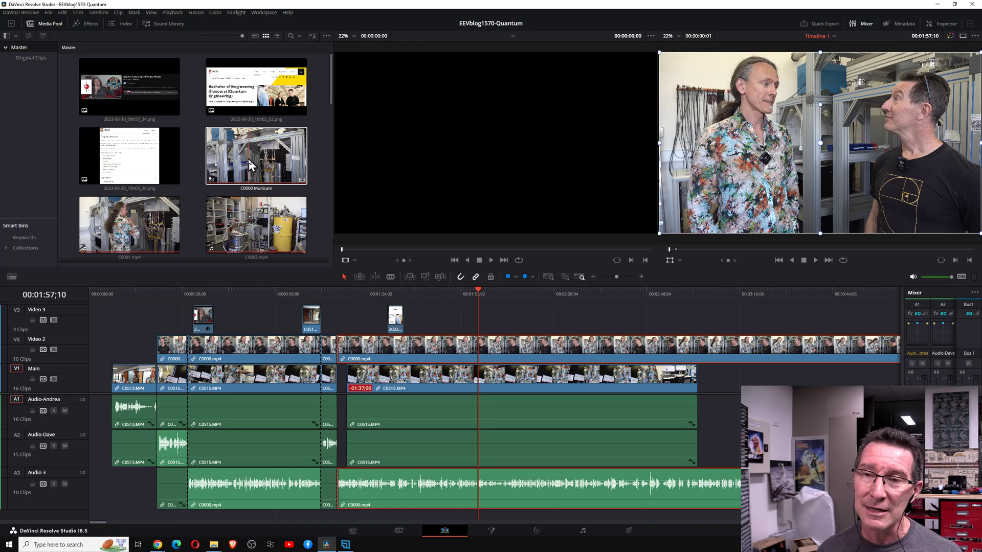
left_click(352, 532)
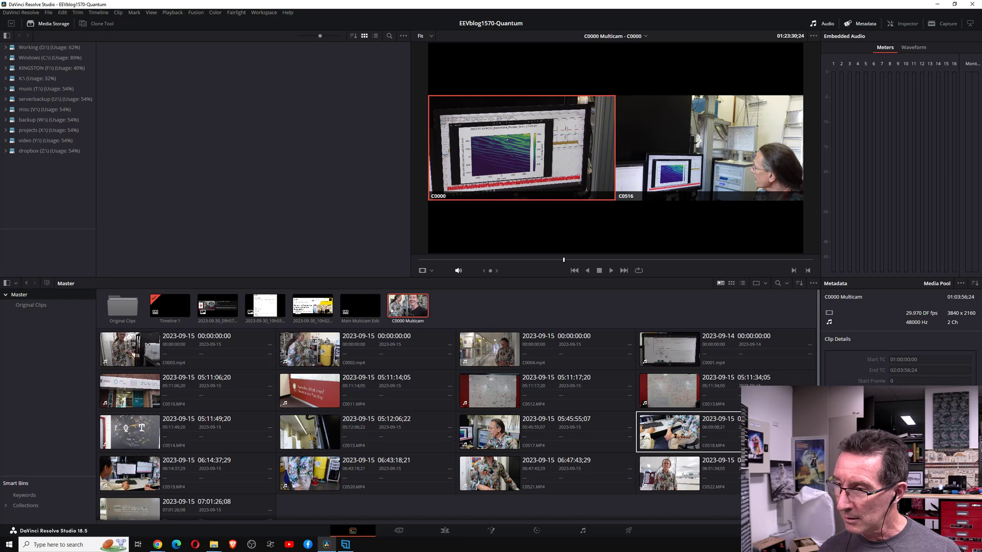
Select the C0513.MP4 and C0002.mp4 clips together and open the settings for creating a multicam clip from them.
left_click(397, 436)
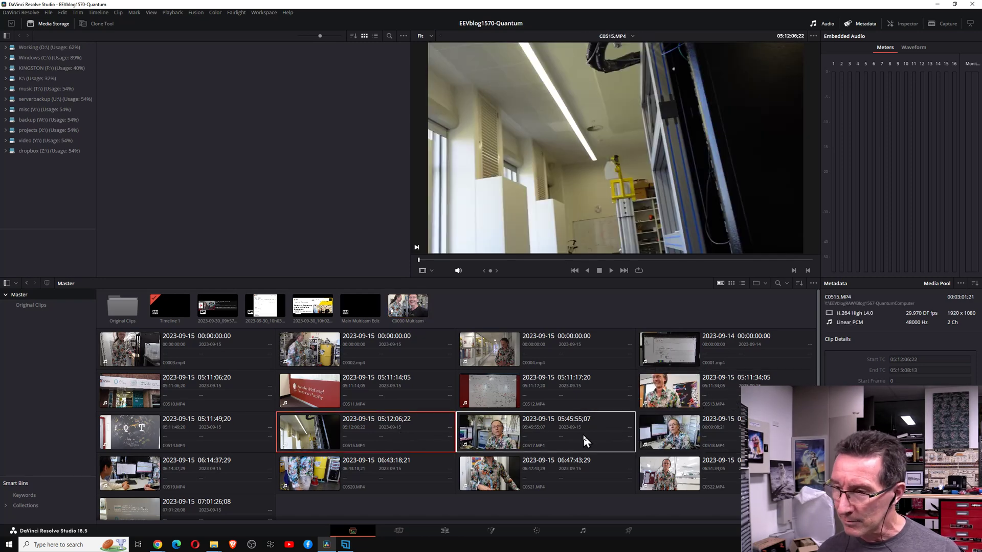
left_click(715, 387)
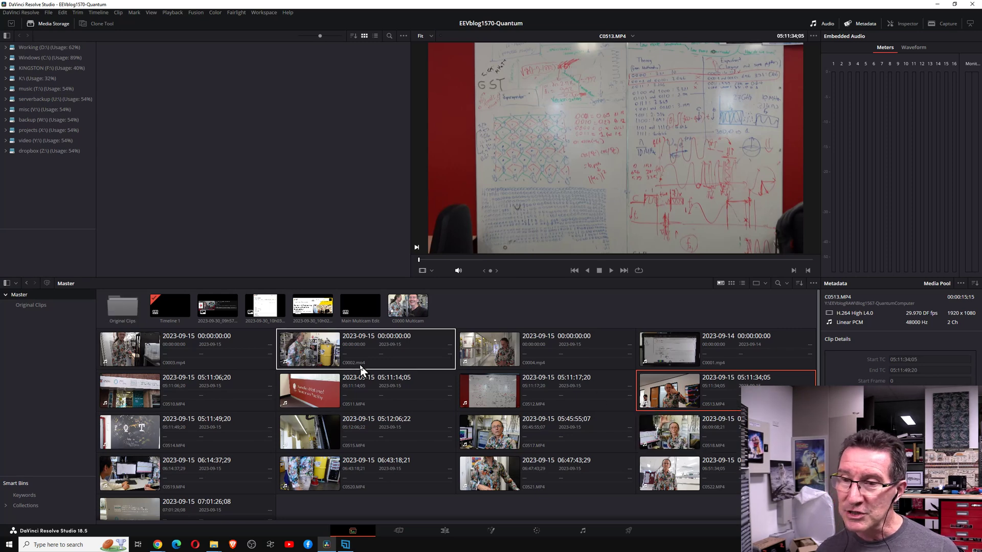
left_click(357, 342, "ctrl")
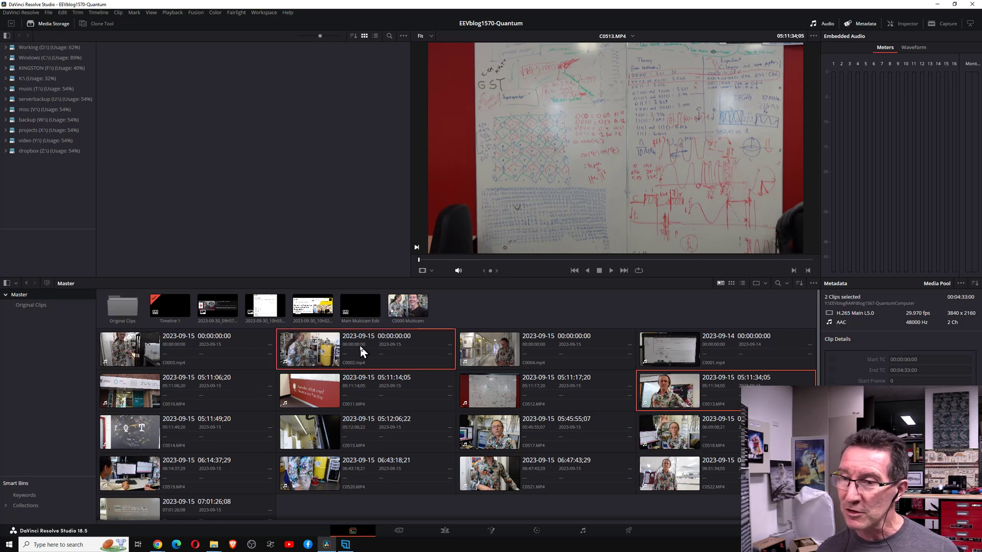
right_click(359, 344)
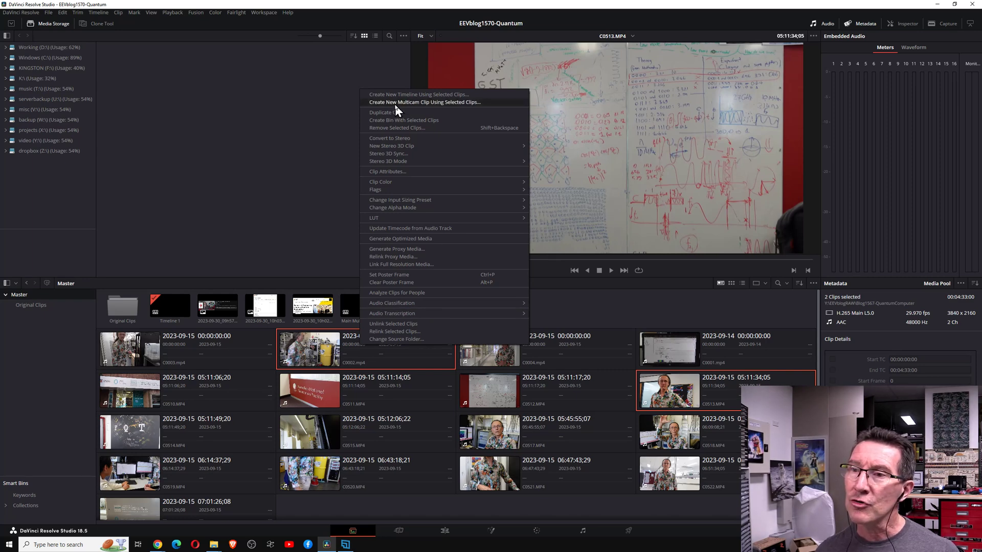
left_click(424, 103)
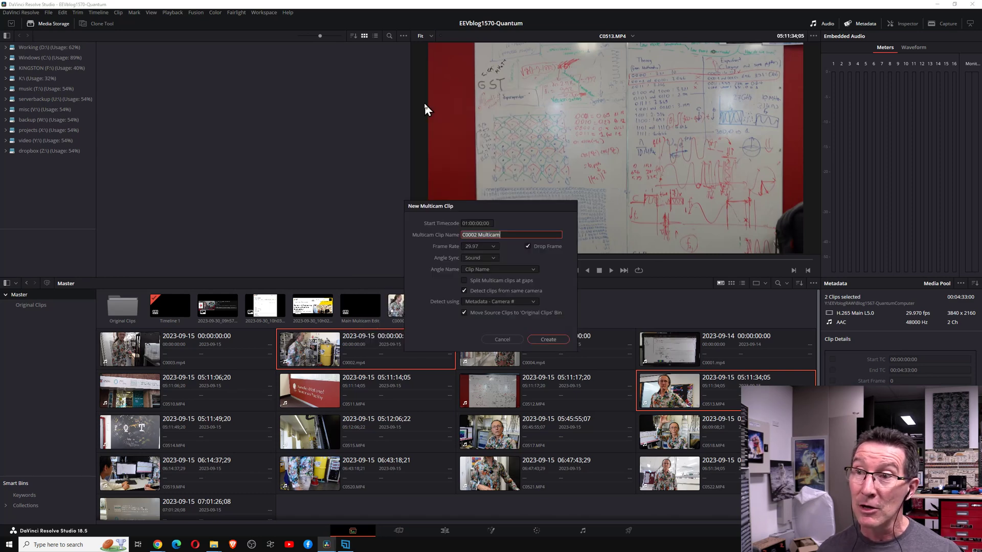
Review the Angle Sync choices for the new multicam clip and cancel its creation.
left_click(493, 259)
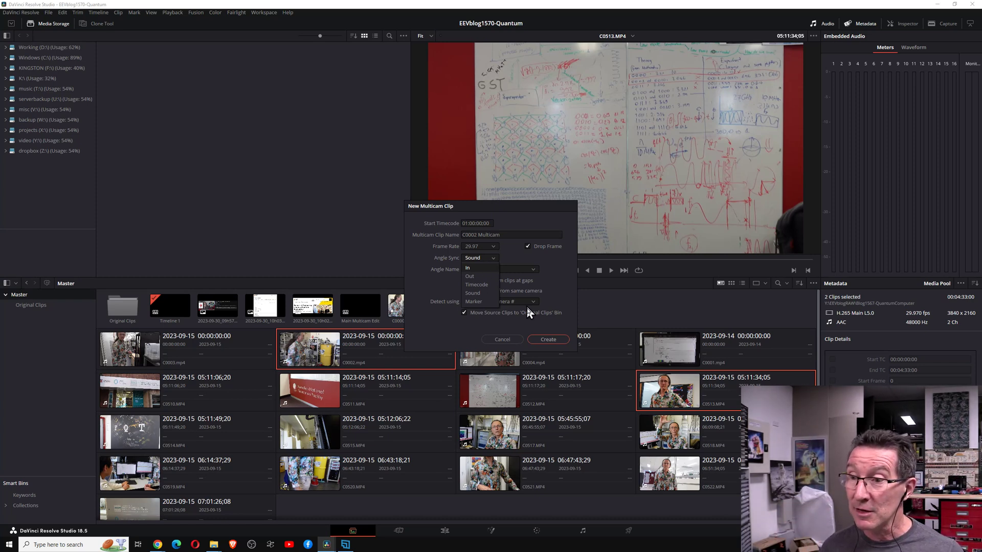
left_click(502, 336)
left_click(502, 337)
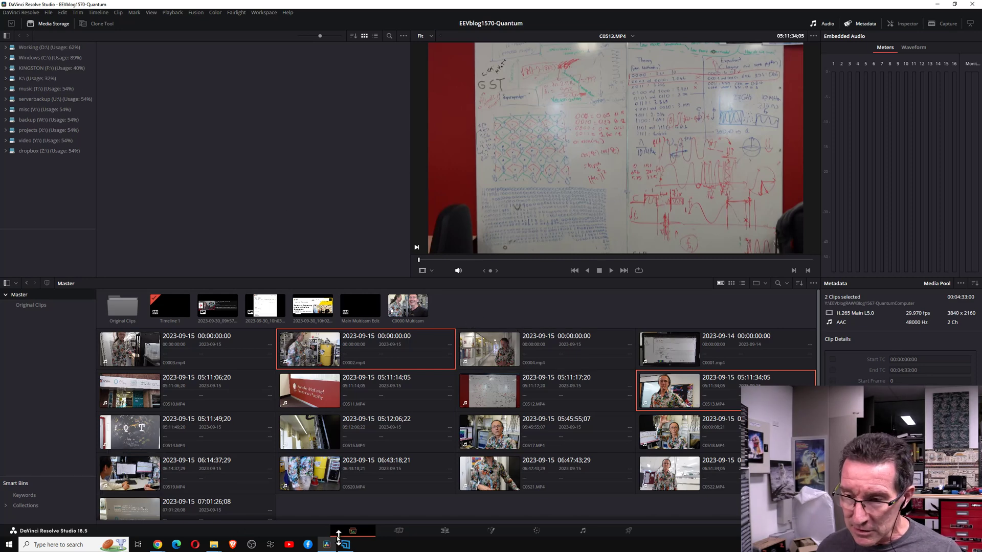
Select C0000 Multicam again from the Edit page and display its C0000 and C0516 angles on the Media page.
left_click(444, 534)
left_click(242, 140)
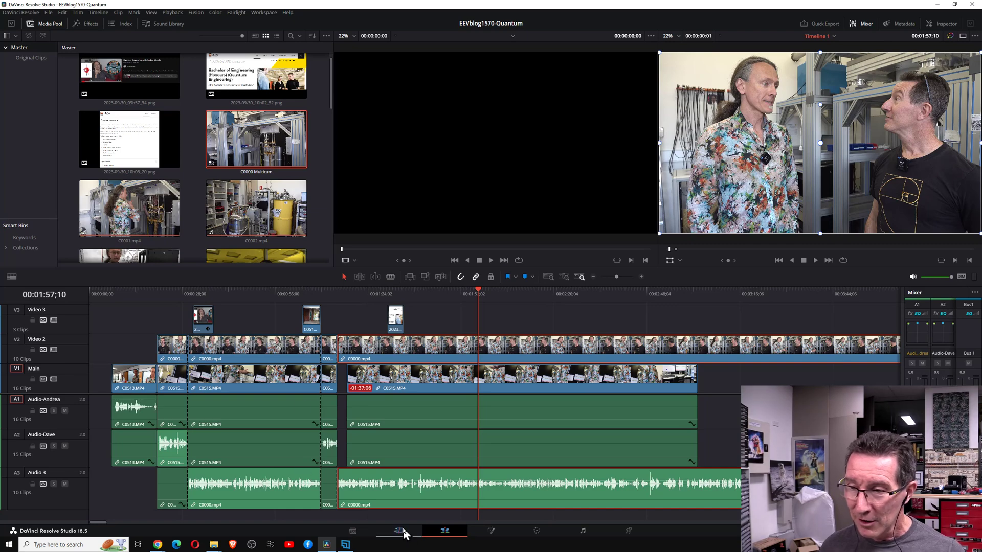
left_click(364, 532)
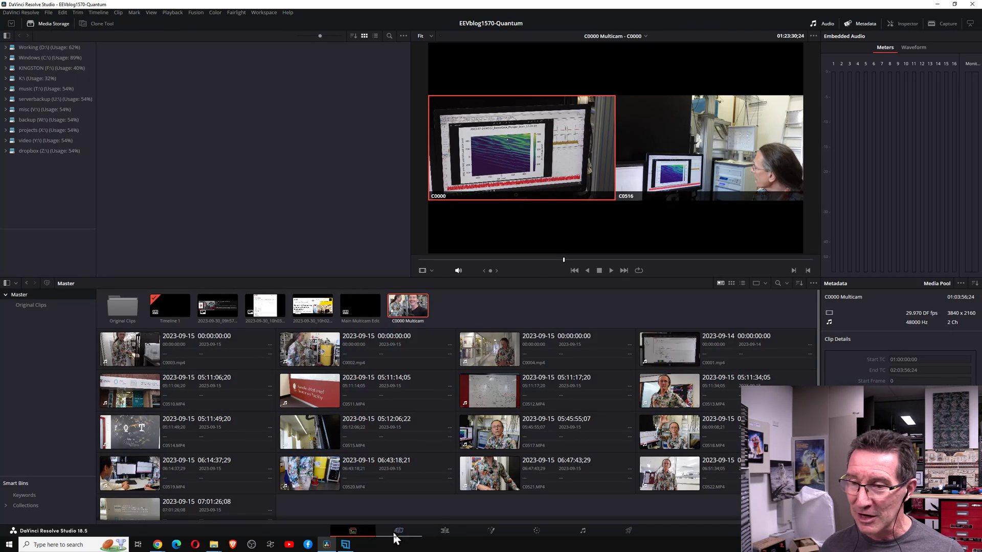
Return to the Edit page and select Timeline 1 below Main Multicam Edit in the Master bin.
left_click(443, 531)
scroll(254, 214, "down", 10)
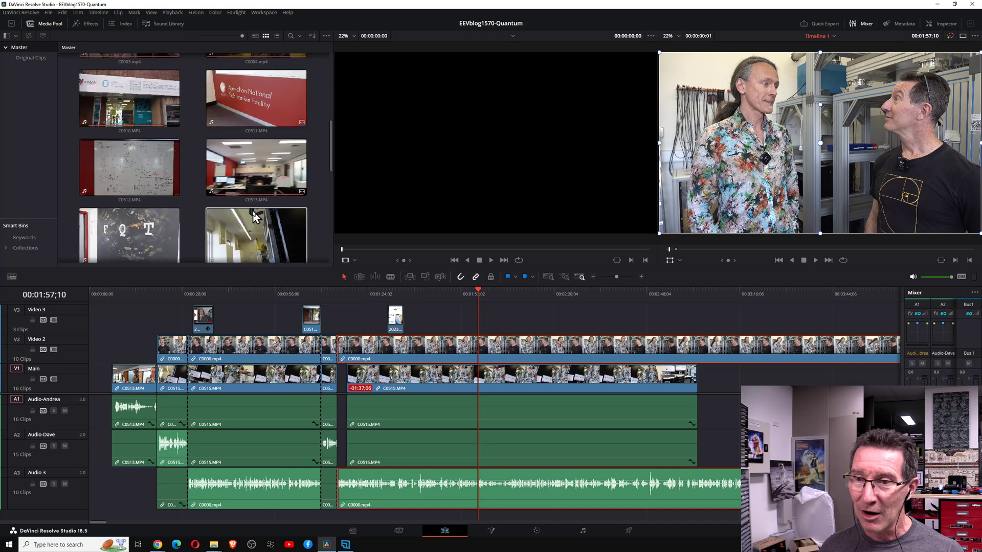
scroll(256, 217, "down", 3)
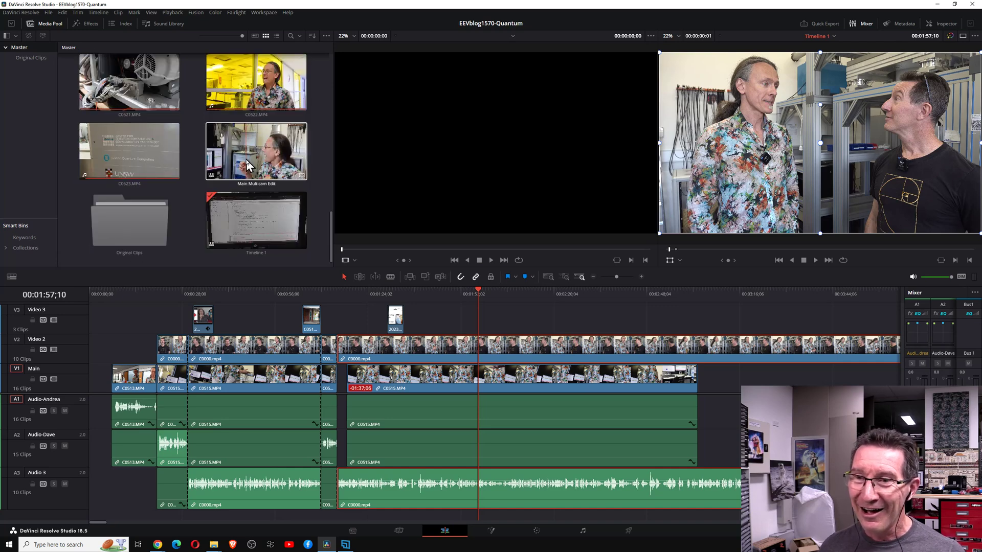
left_click(259, 223)
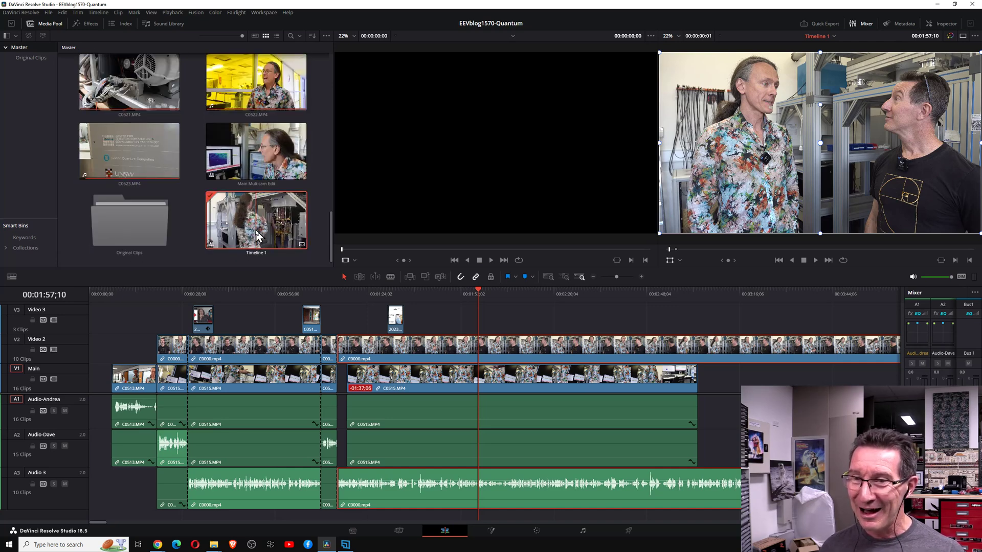
Move the playhead to the start of the C0000 Multicam - C0000 clip on Main, at 01:53:48;20, and show it close up.
scroll(419, 393, "down", 3)
scroll(419, 389, "down", 5)
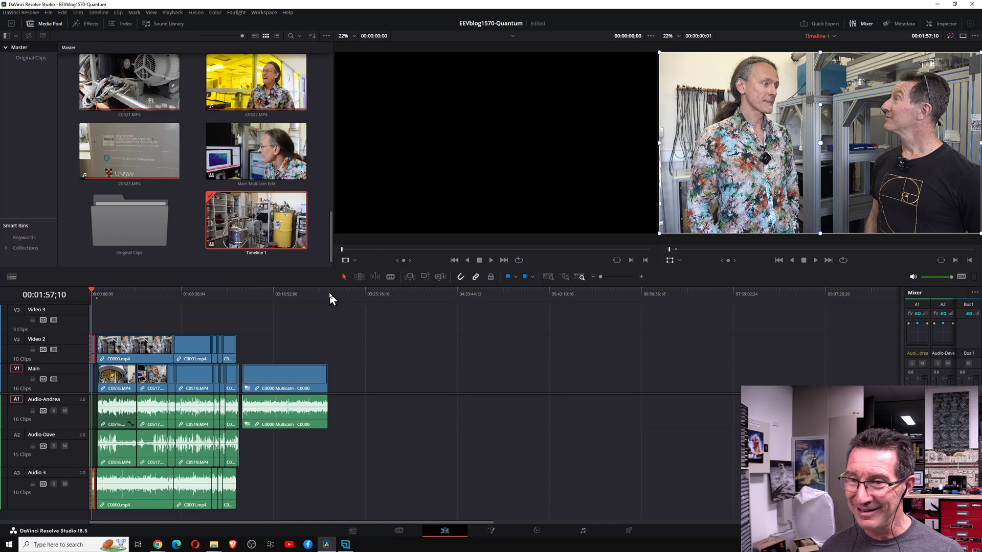
left_click(270, 292)
left_click(242, 292)
scroll(140, 335, "up", 8)
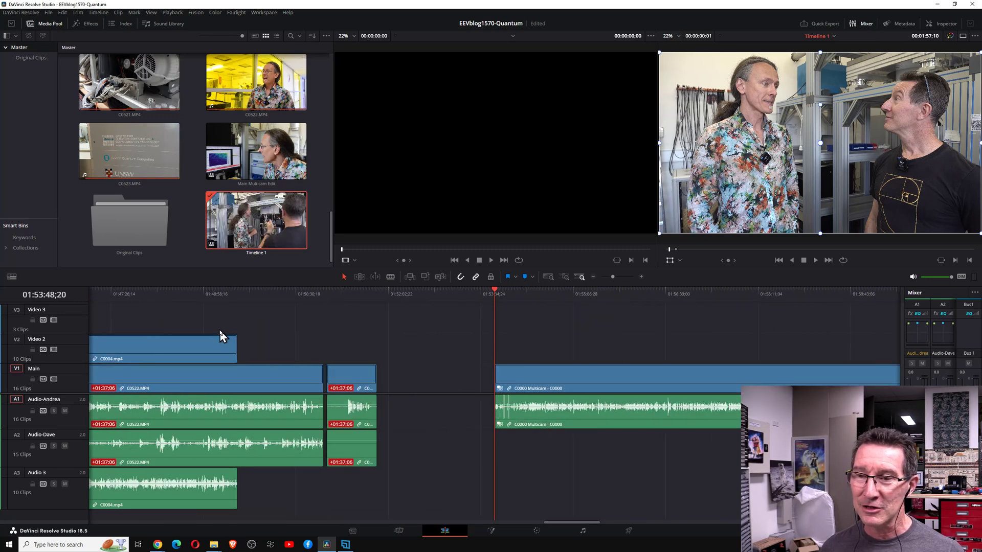
Examine the opening section of Timeline 1, parking the playhead at 00:03:03;16 and finally at 00:01:34;27 under the third Video 3 clip.
scroll(228, 339, "down", 8)
scroll(229, 339, "up", 8)
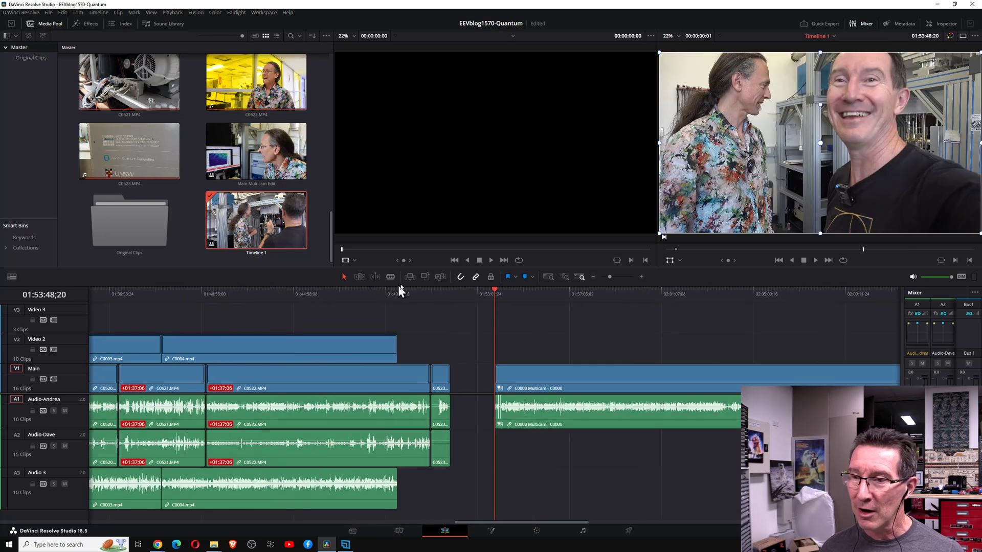
scroll(441, 296, "down", 8)
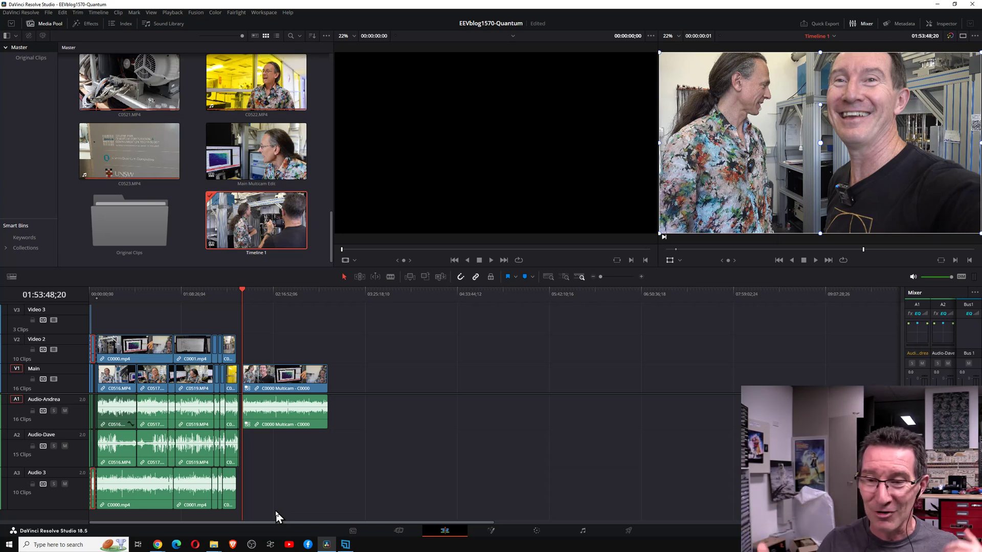
left_click_drag(181, 297, 93, 289)
key("ctrl+equal")
key("ctrl+equal")
key("ctrl+equal")
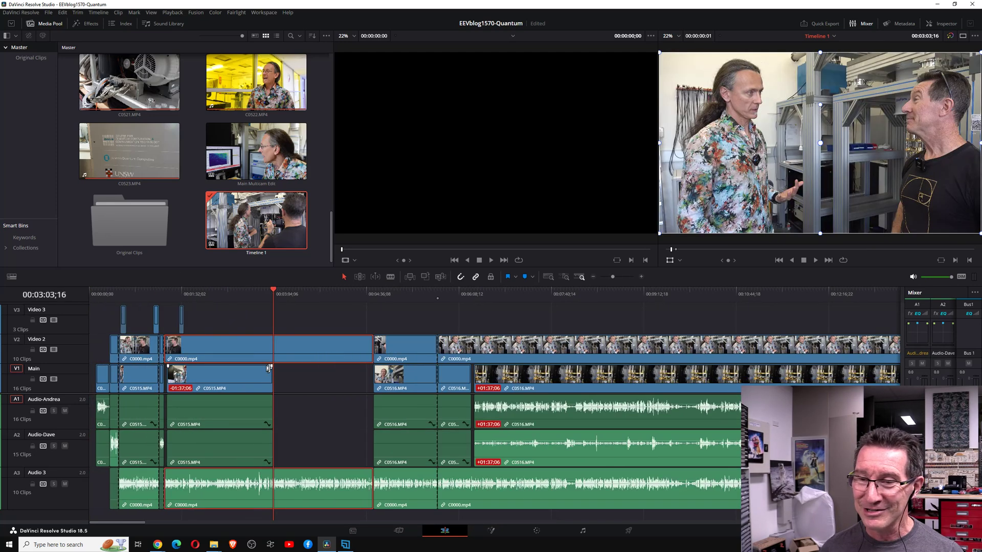
key("ctrl+equal")
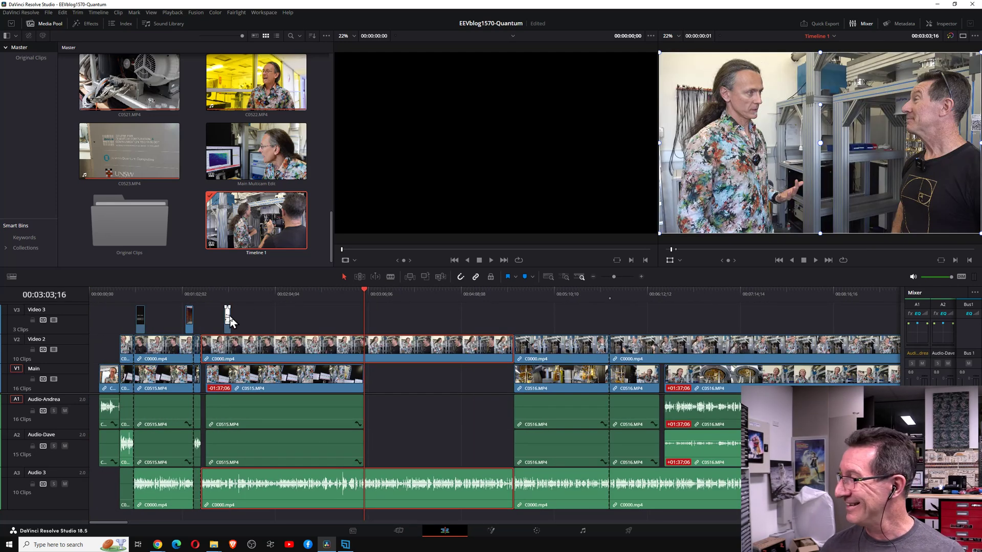
left_click(230, 289)
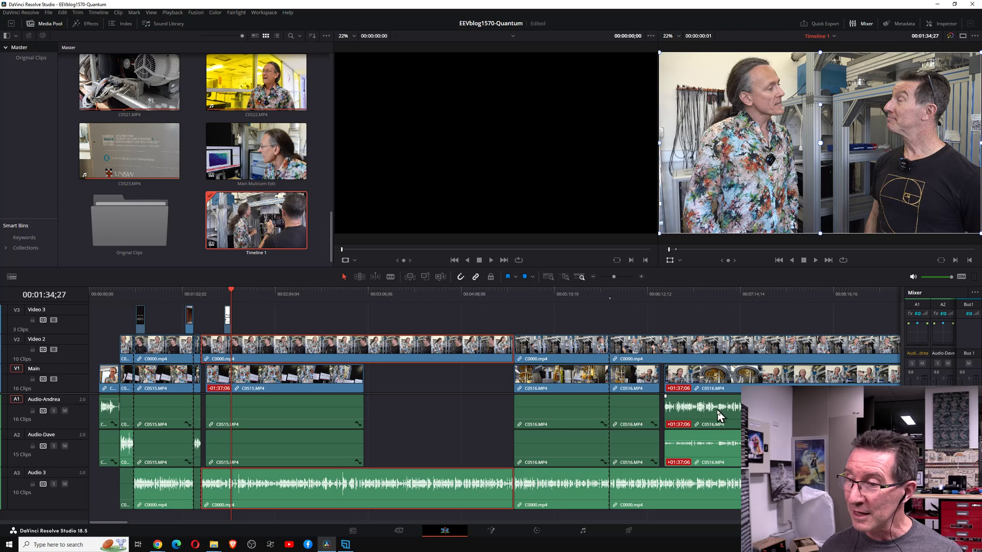
Select the offset C0516.MP4 clip on Audio-Andrea with its linked clips, and move the playhead to the first Main clip at 00:00:06;23.
left_click(734, 413)
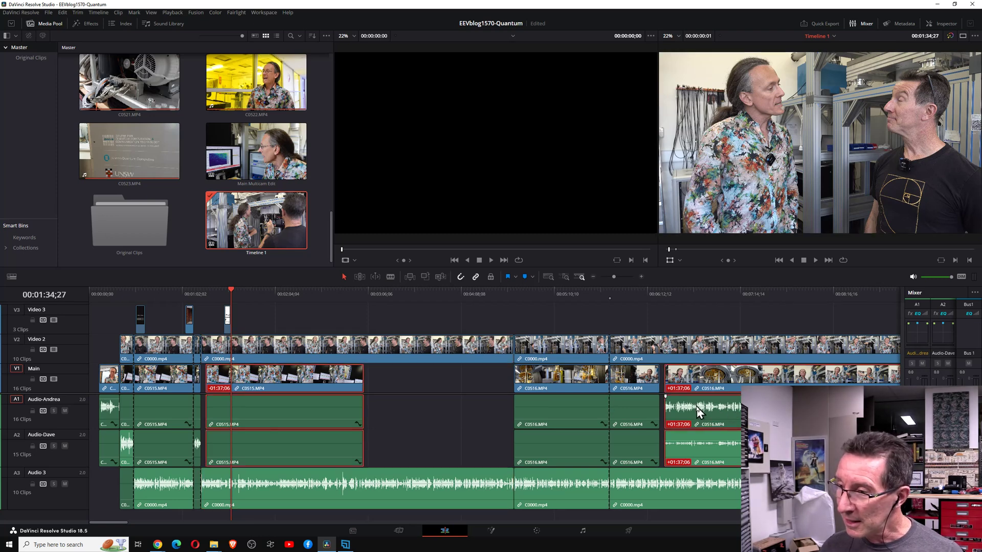
mouse_move(697, 404)
left_mouse_down()
mouse_move(693, 424)
mouse_move(690, 404)
left_mouse_up()
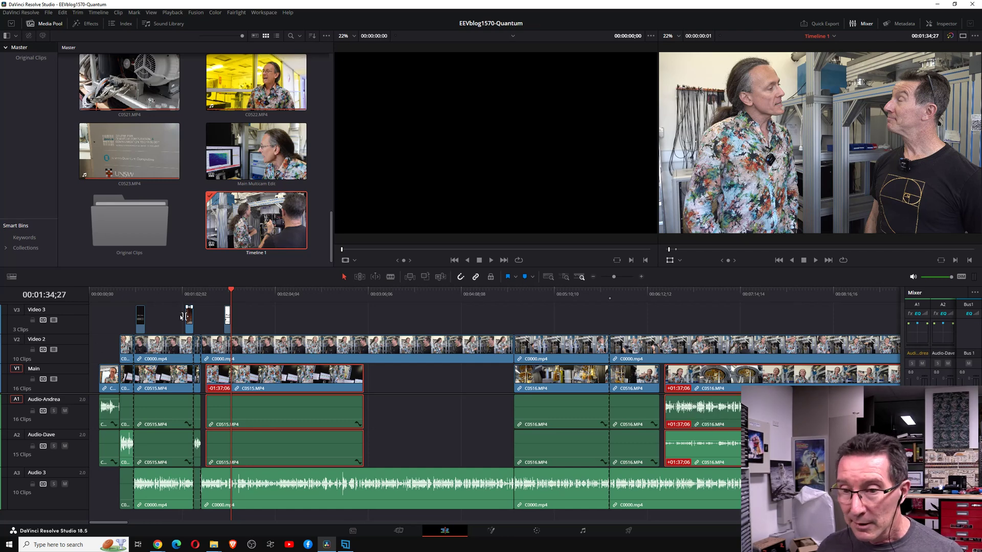
scroll(258, 328, "down", 5)
scroll(260, 335, "down", 3)
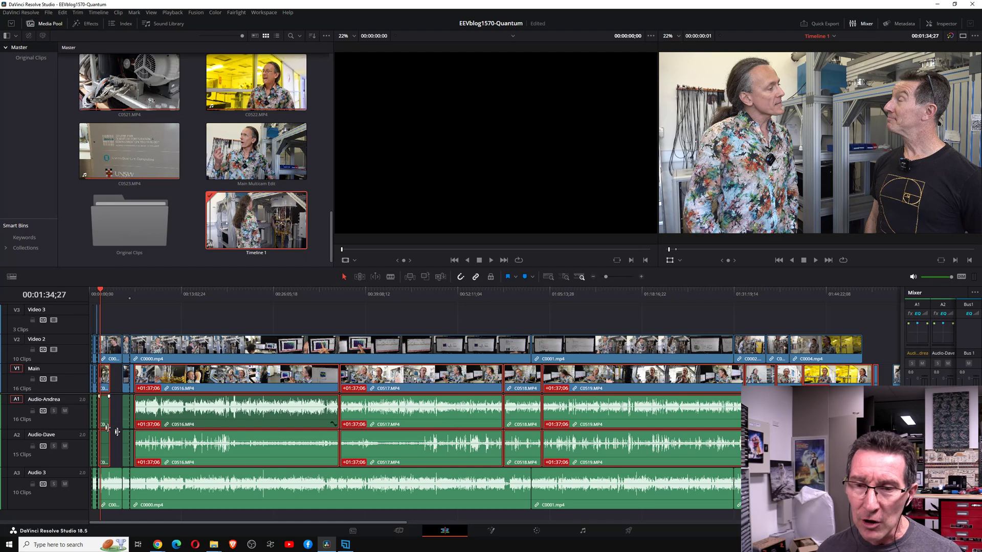
scroll(198, 395, "up", 6)
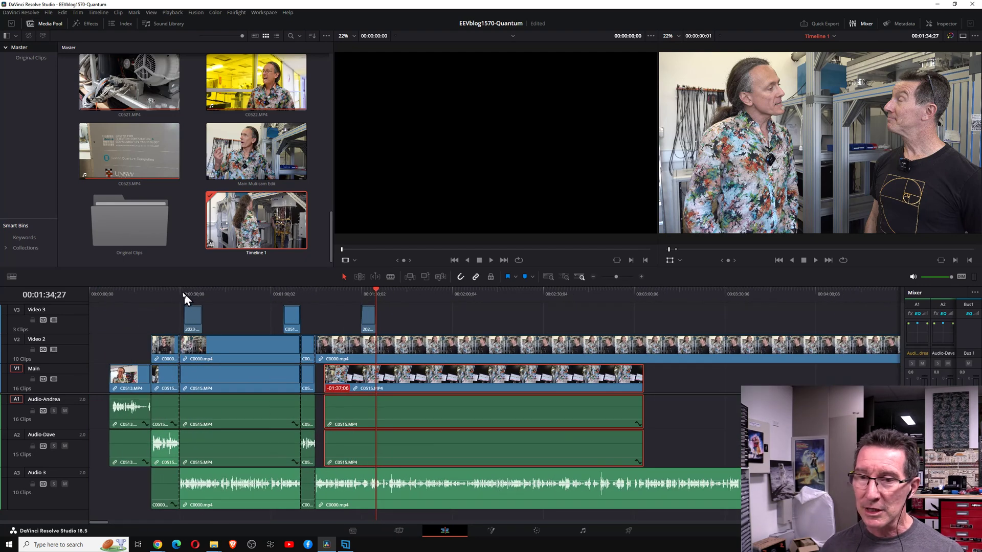
left_click(109, 290)
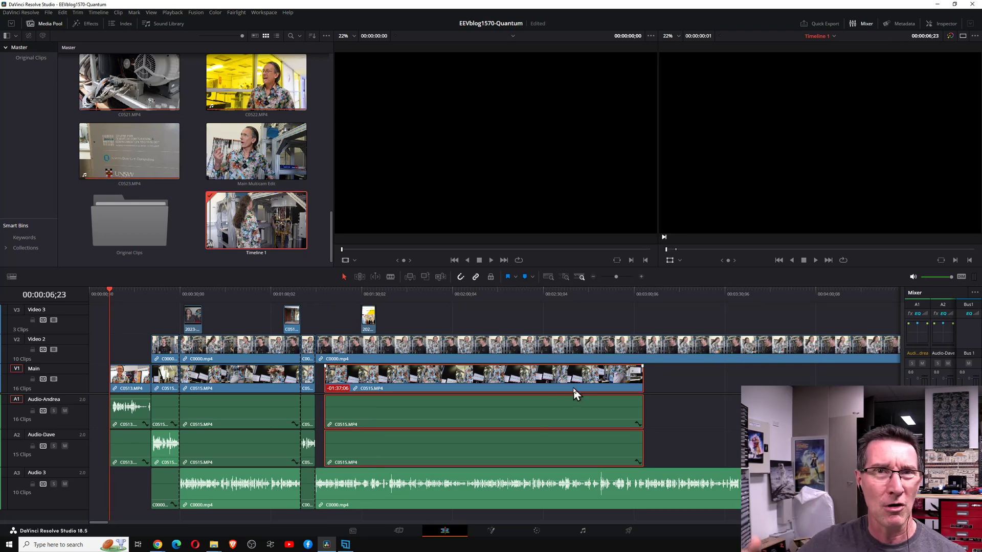
scroll(597, 331, "down", 2)
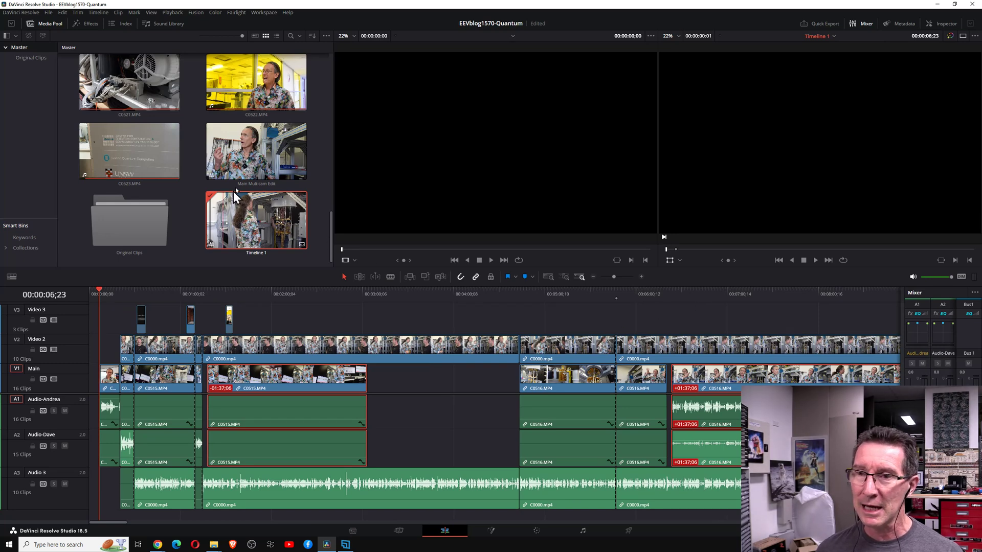
Open the Main Multicam Edit timeline and show its first multicam cuts up close with the playhead at 00:04:42;07.
double_click(253, 157)
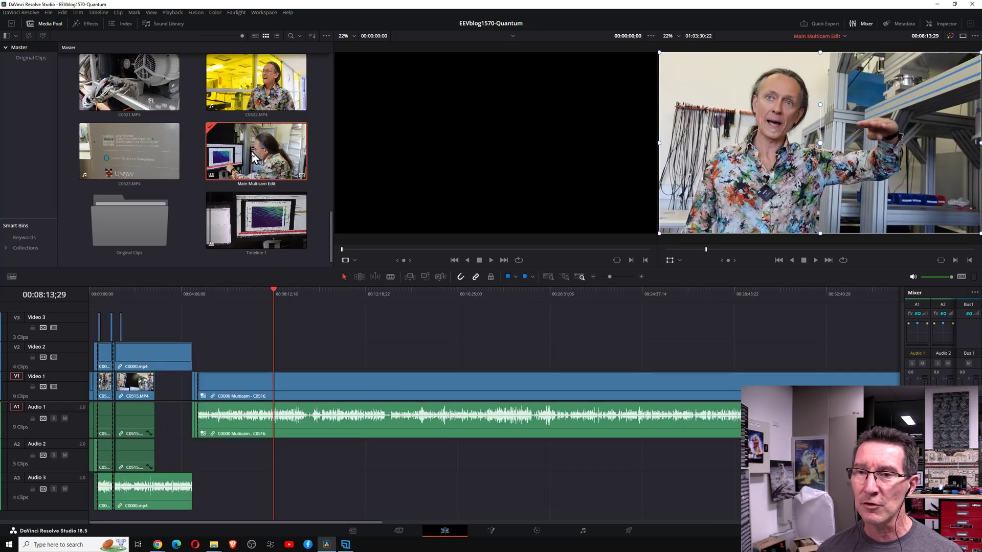
left_click_drag(195, 295, 184, 376)
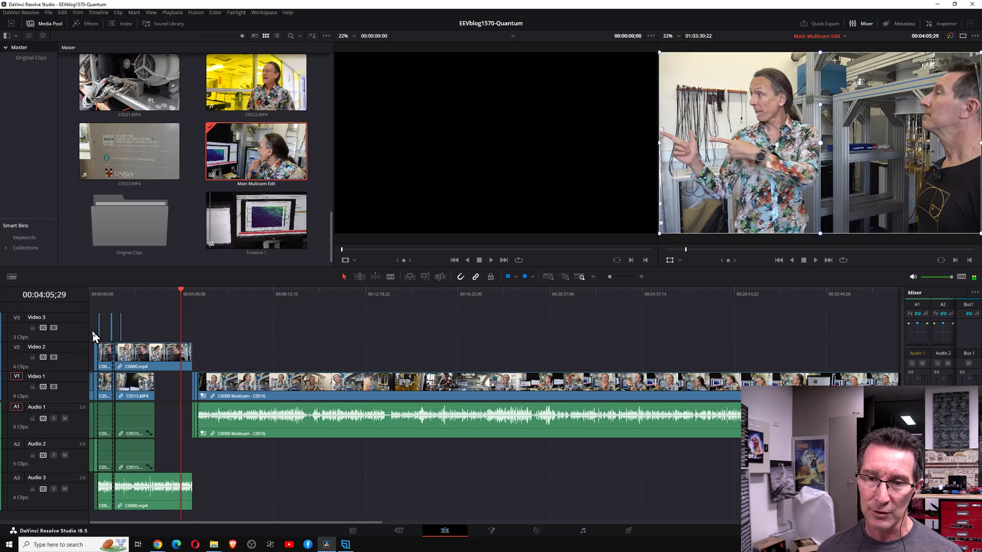
left_click(110, 294)
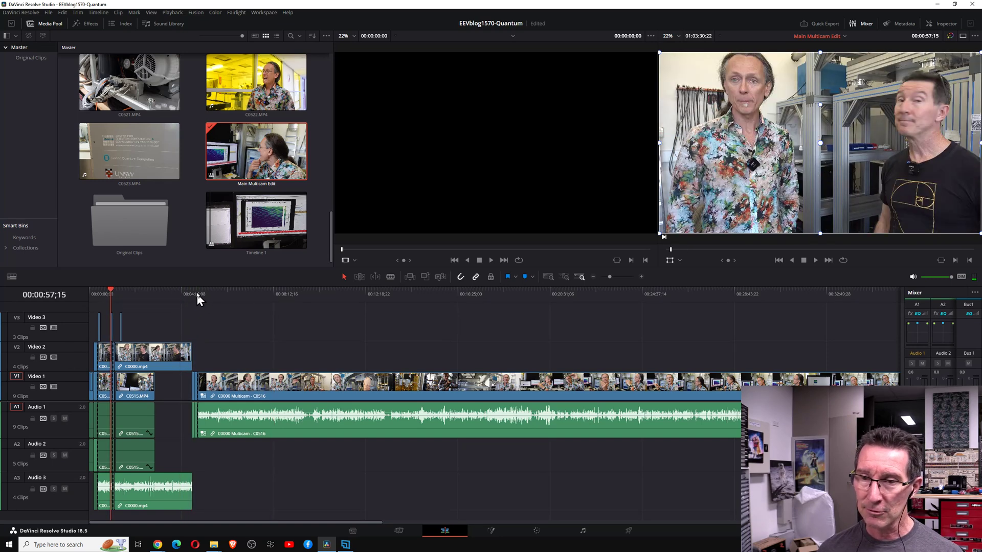
left_click(195, 295)
key("ctrl+equal")
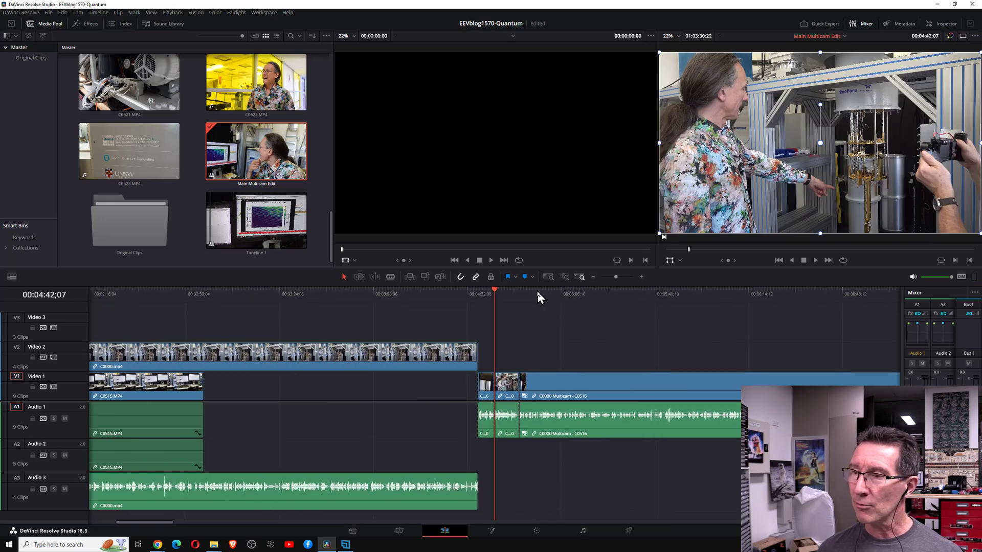
Place the playhead on the C0000 Multicam - C0516 clip at about 00:04:59 and switch the source viewer to Multicam.
left_click(537, 290)
key("space")
key("space")
left_click(354, 260)
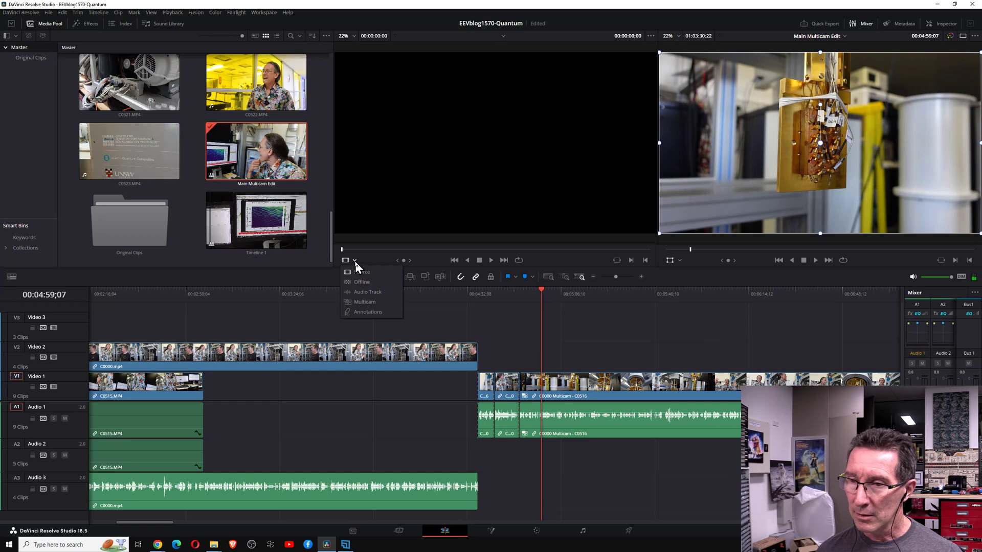
left_click(371, 305)
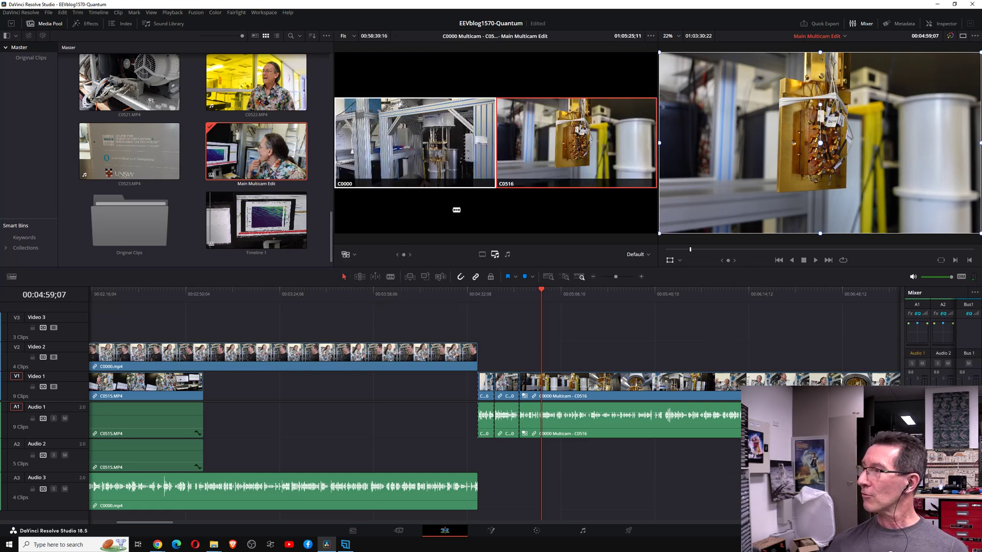
Play from 00:04:56;00, cutting live to angle C0000, back to C0516 and again to C0000, and stop playback at 00:05:22;19.
scroll(566, 339, "up", 3)
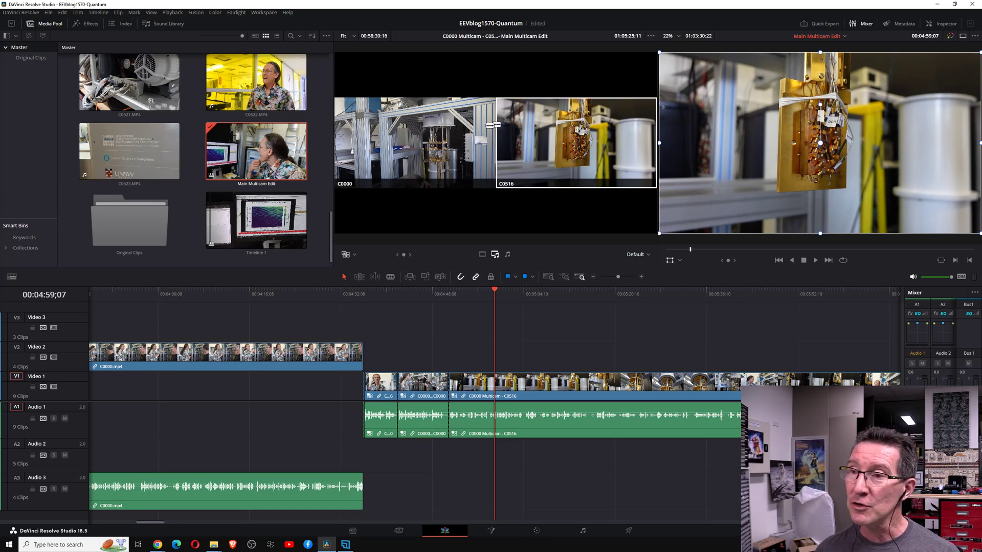
left_click(476, 294)
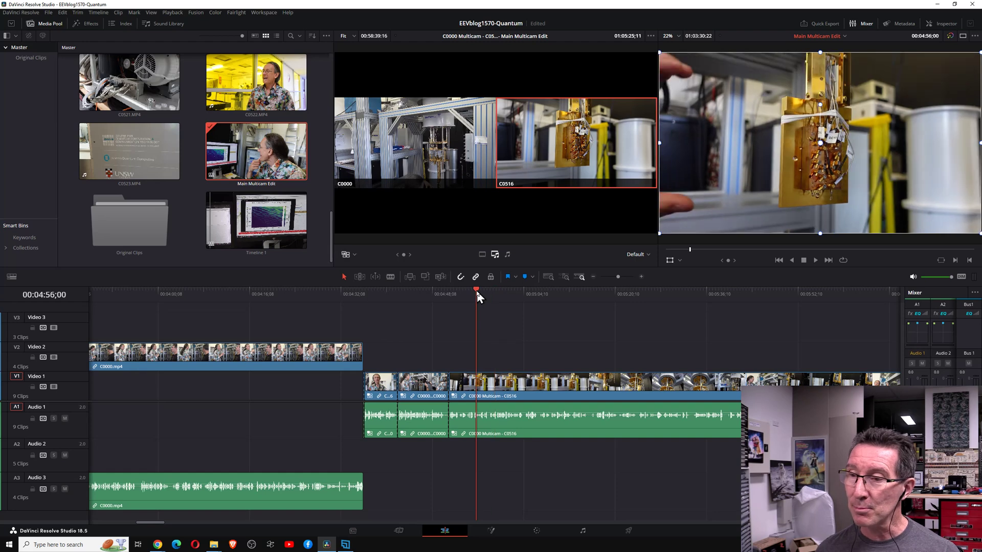
key("space")
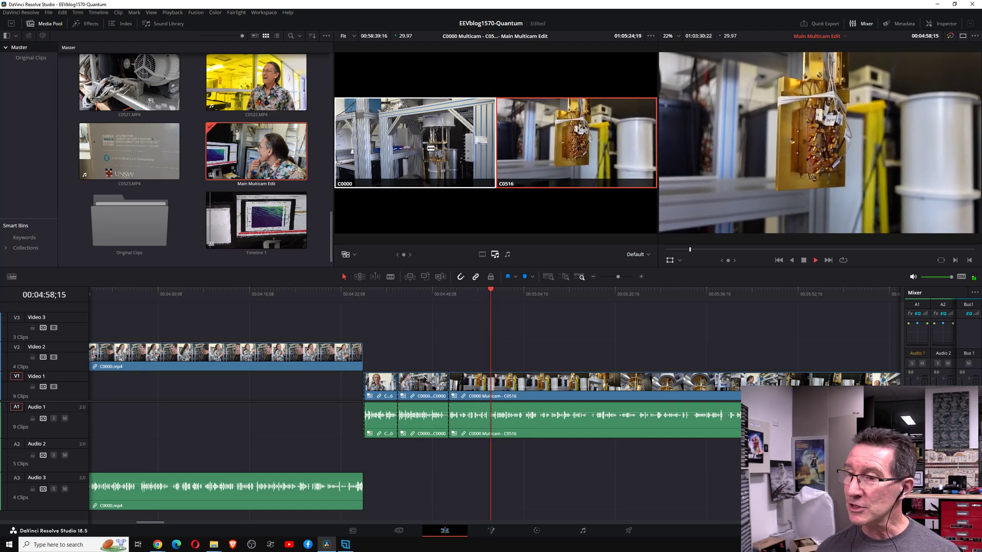
left_click(431, 148)
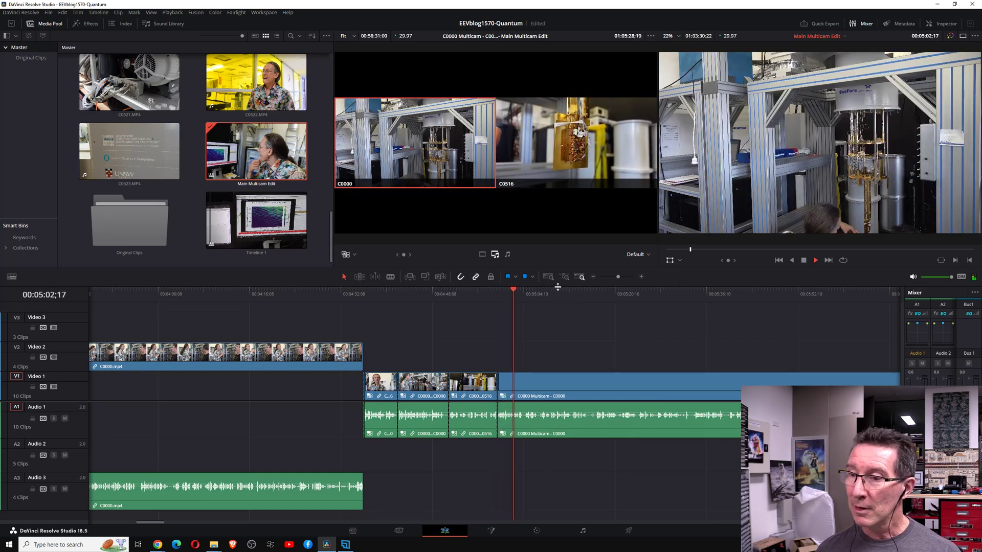
left_click(545, 137)
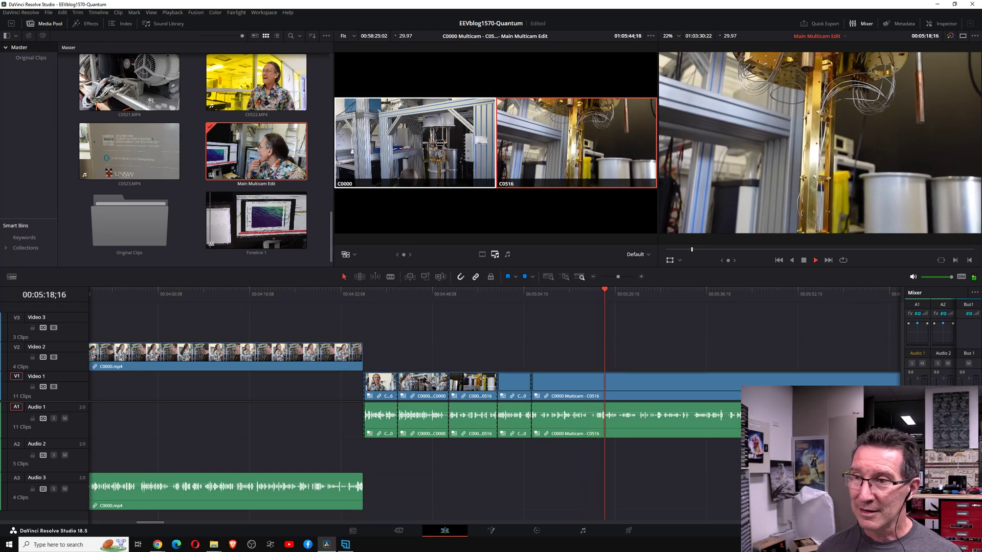
left_click(414, 143)
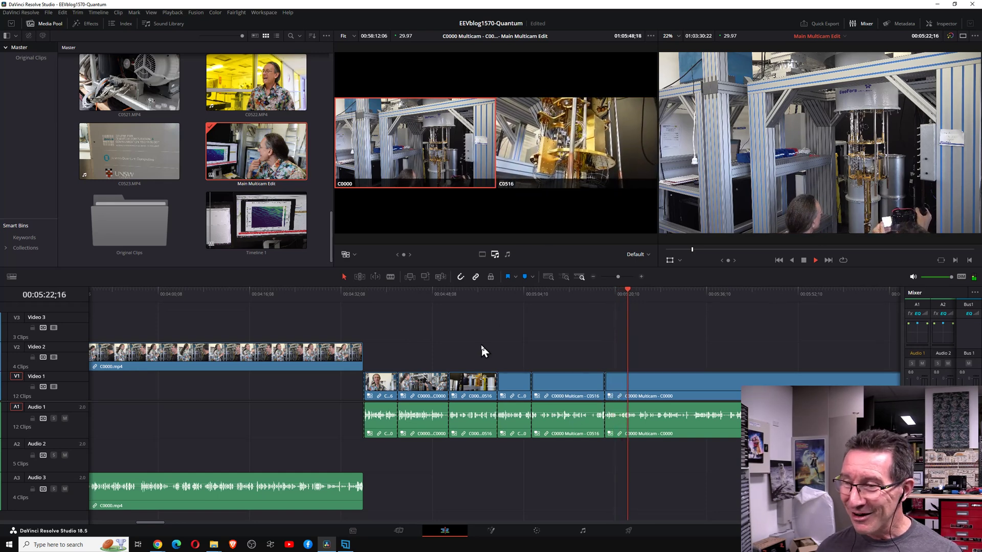
key("space")
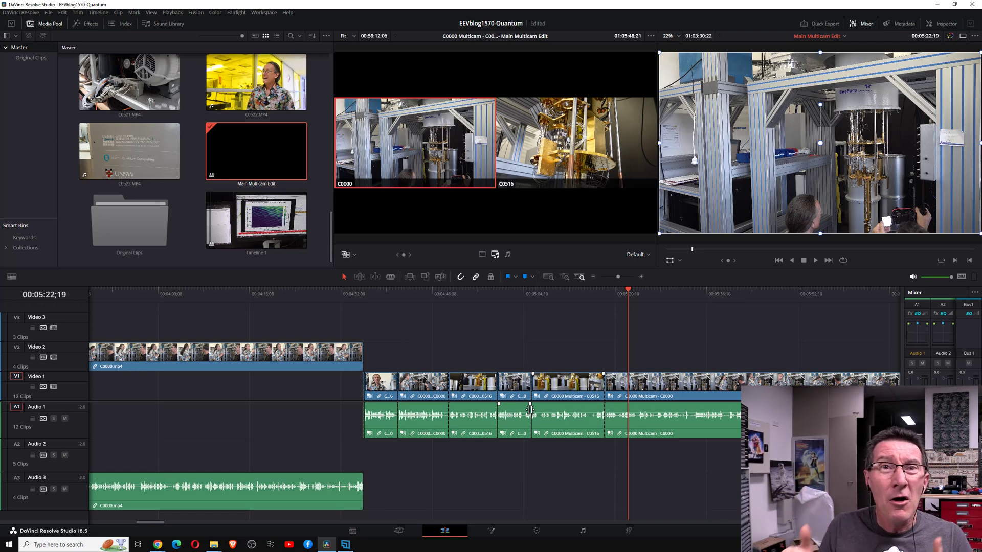
Review the audio format and source channel choices in the Clip Attributes of C0000.mp4 on Audio 3, and cancel without changes.
left_click(273, 488)
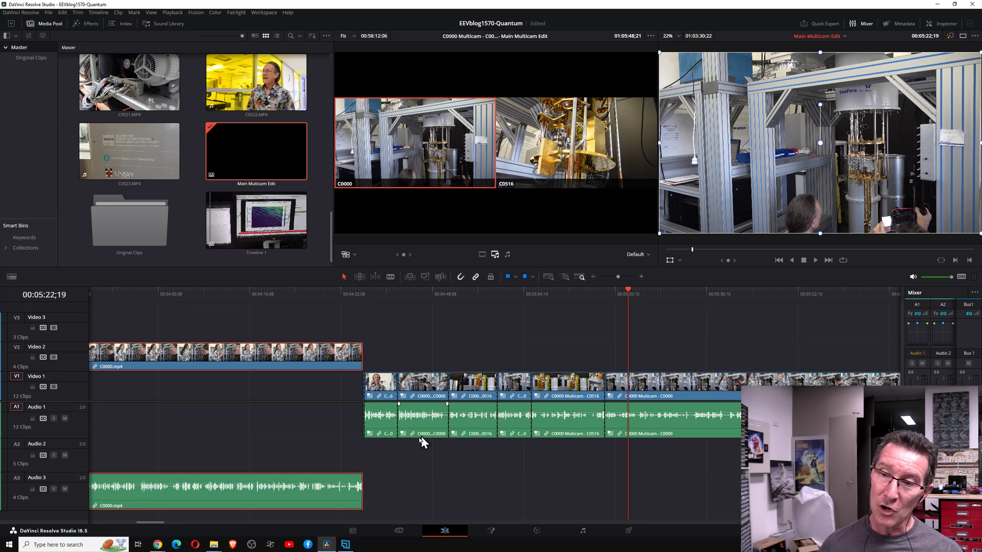
right_click(263, 484)
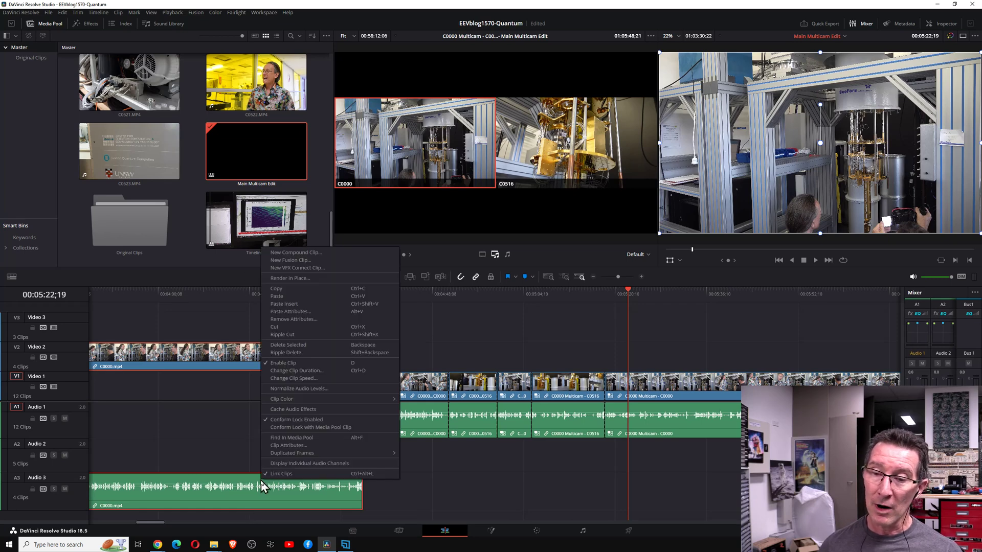
left_click(289, 446)
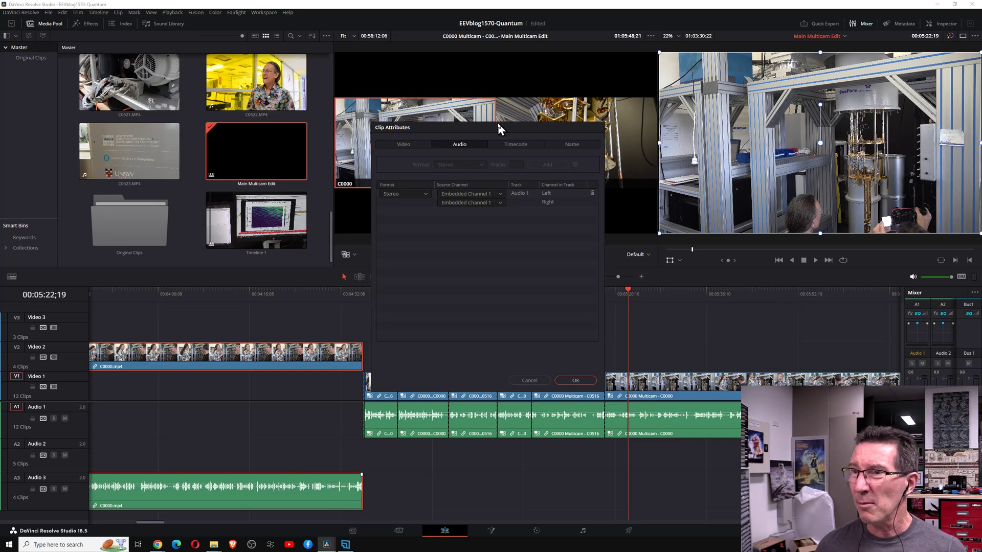
left_click(501, 193)
left_click(498, 196)
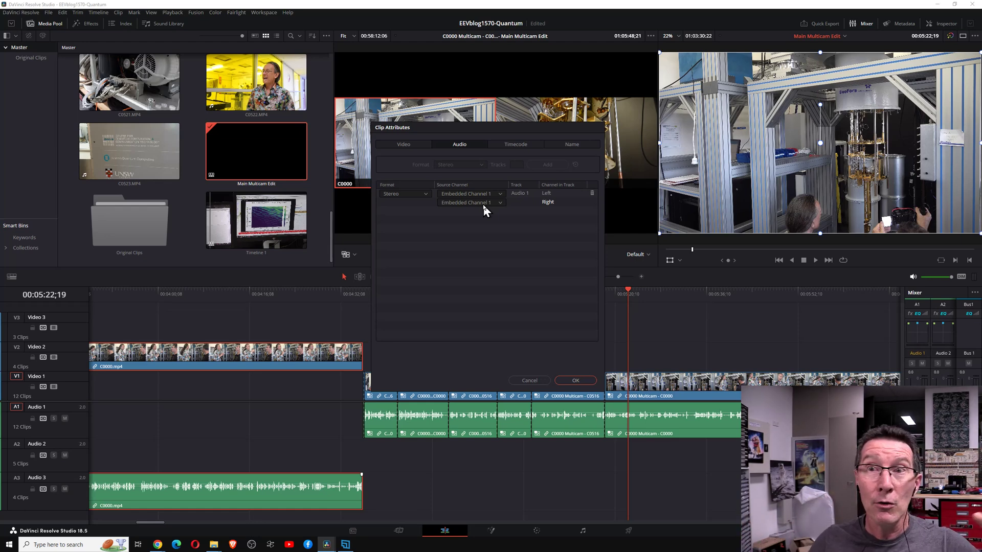
left_click(428, 194)
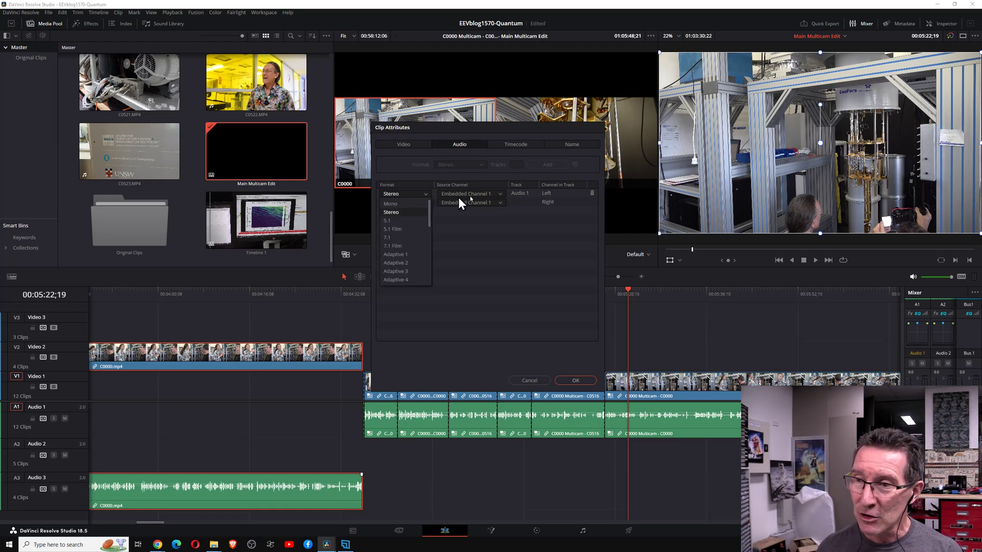
left_click(500, 193)
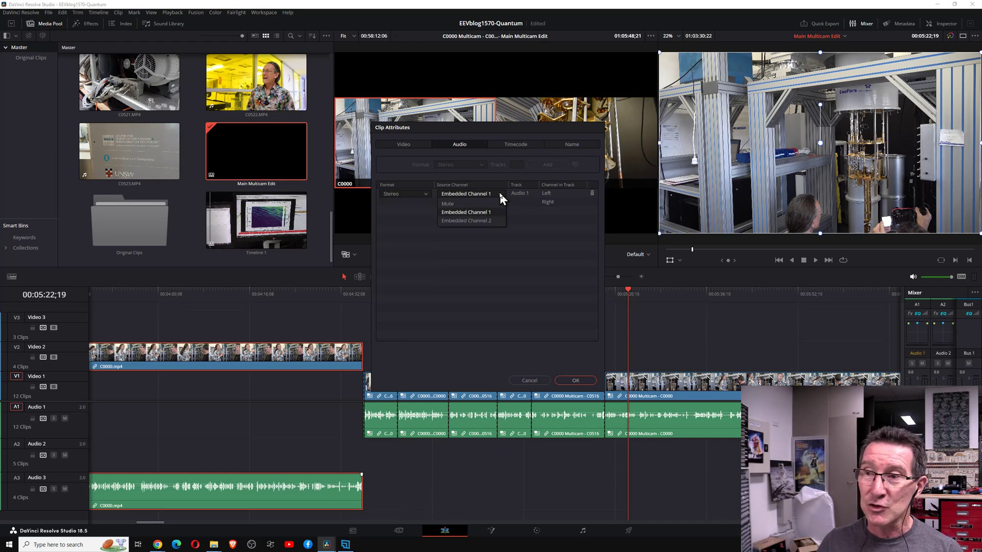
left_click(546, 229)
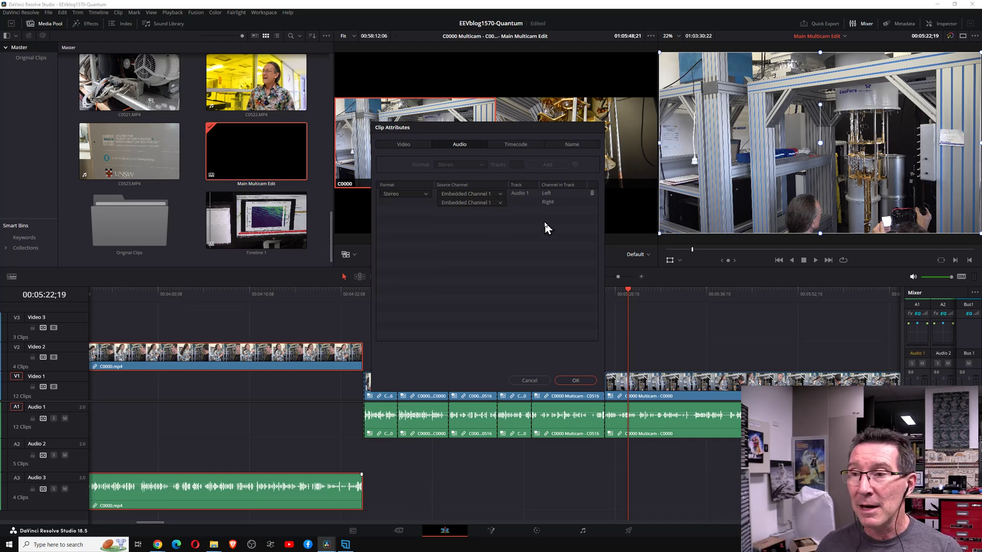
left_click(530, 380)
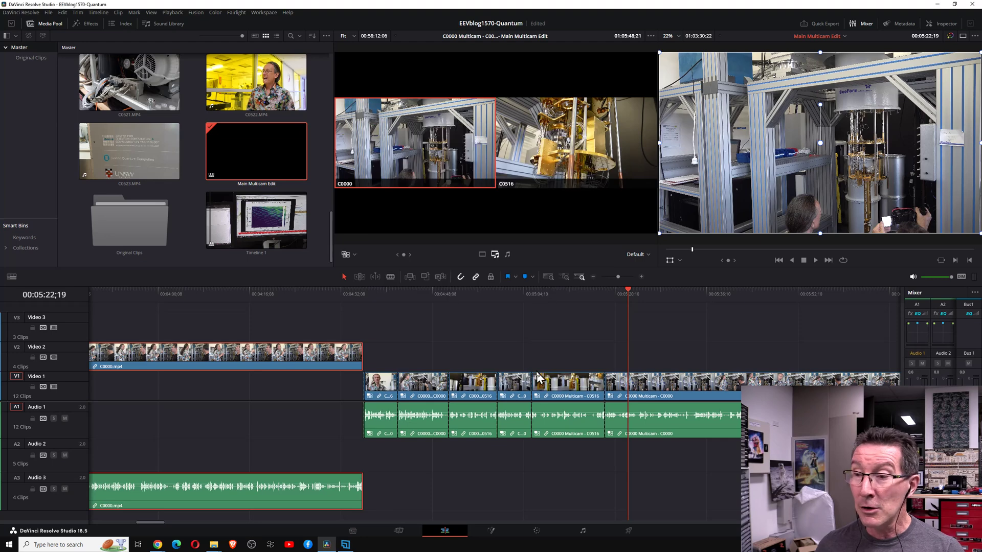
Examine the clip options for the audio of the last C0000 Multicam - C0000 clip, including its multicam angle choices, and leave them unchanged.
left_click(695, 398)
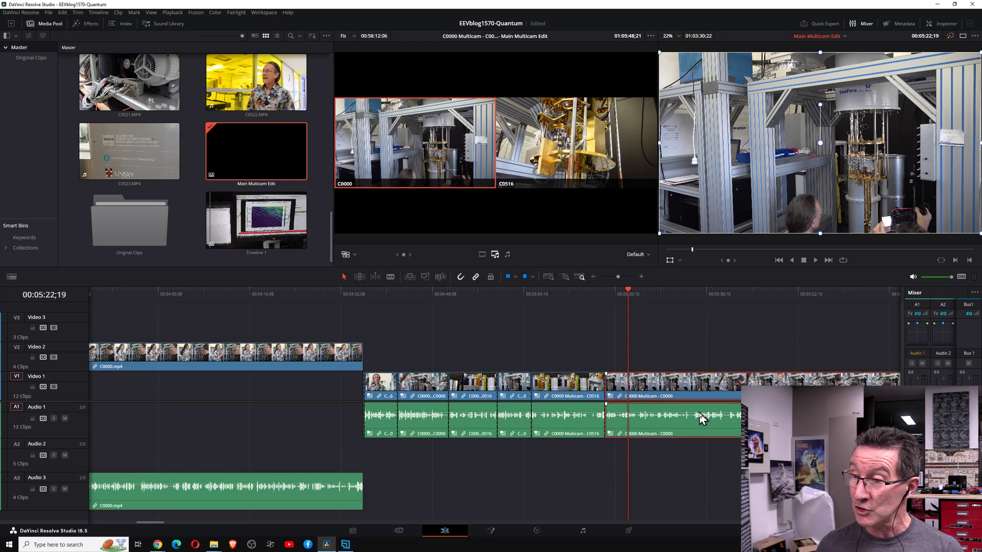
right_click(641, 414)
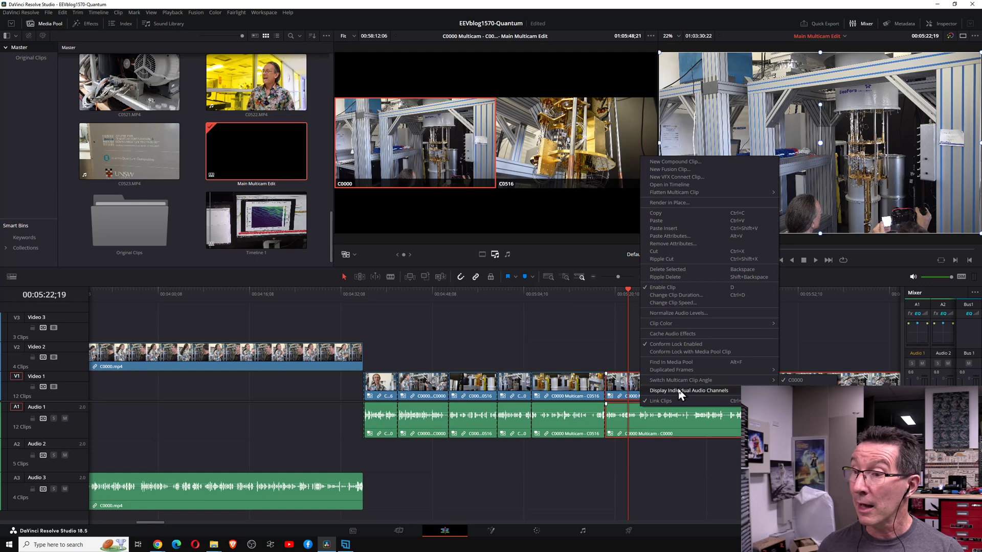
mouse_move(684, 383)
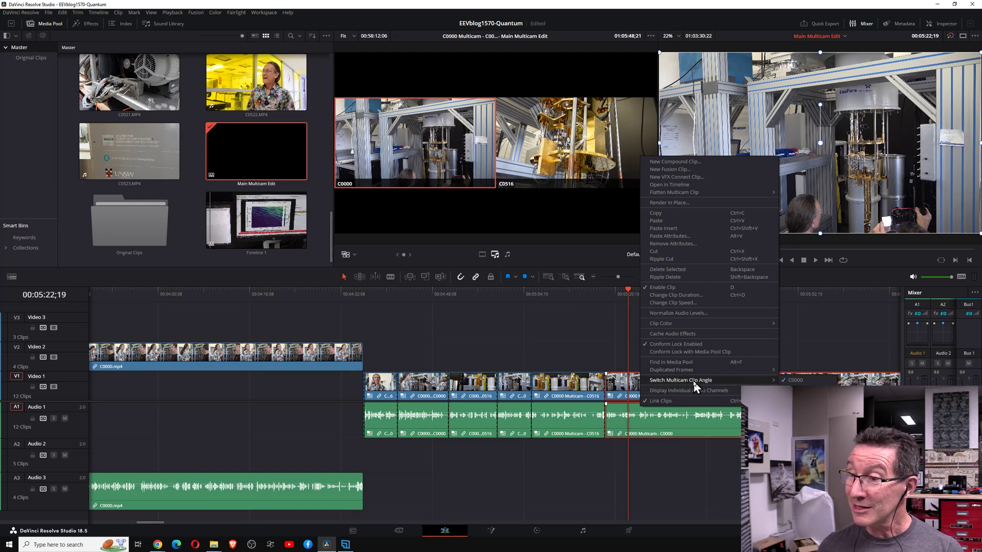
left_click(645, 427)
Play the last multicam clip from about 00:05:20 with its original audio and stop at 00:05:21;22.
scroll(646, 417, "up", 3)
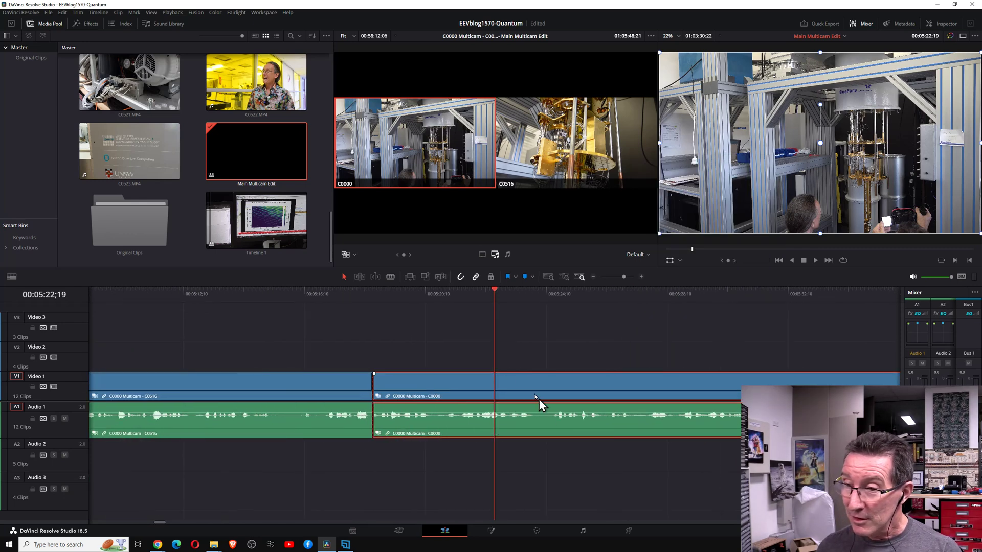
left_click(416, 293)
key("space")
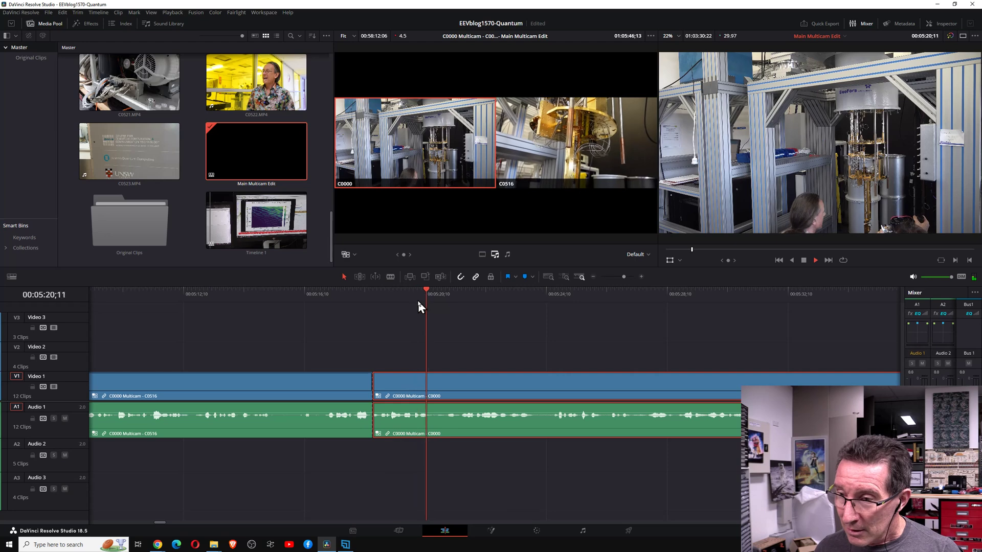
key("space")
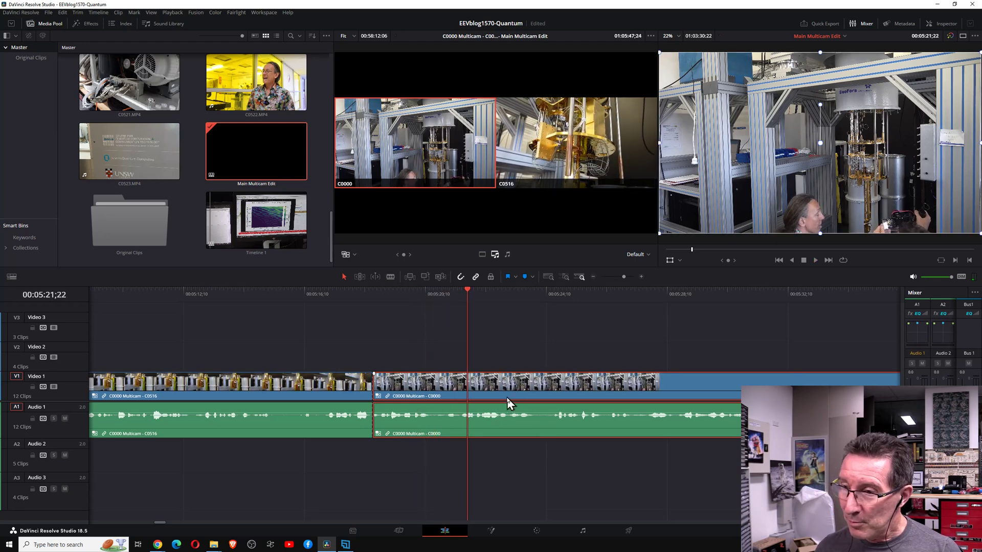
Switch only the audio of the last multicam clip to angle C0516 and play it to 00:05:23;19.
right_click(490, 411)
mouse_move(561, 381)
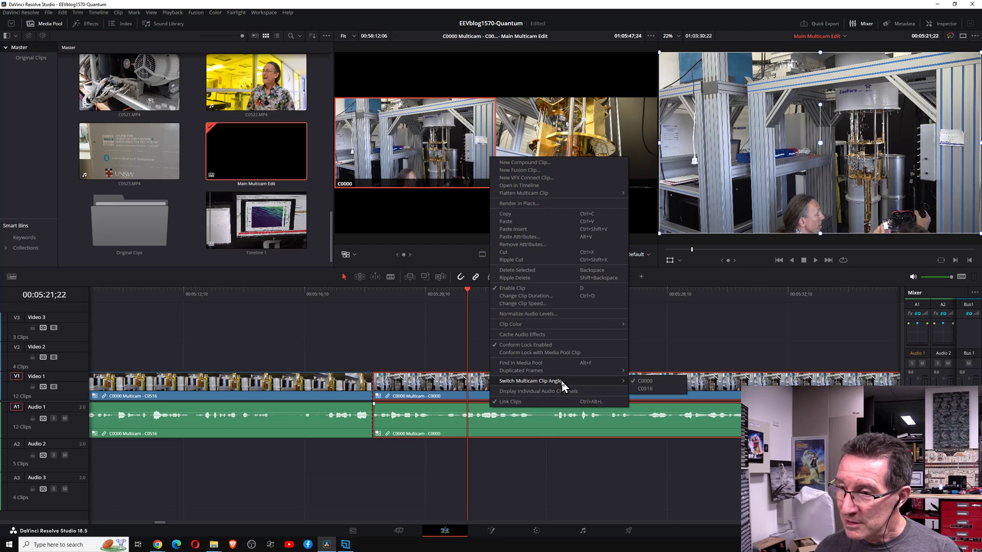
left_click(655, 388)
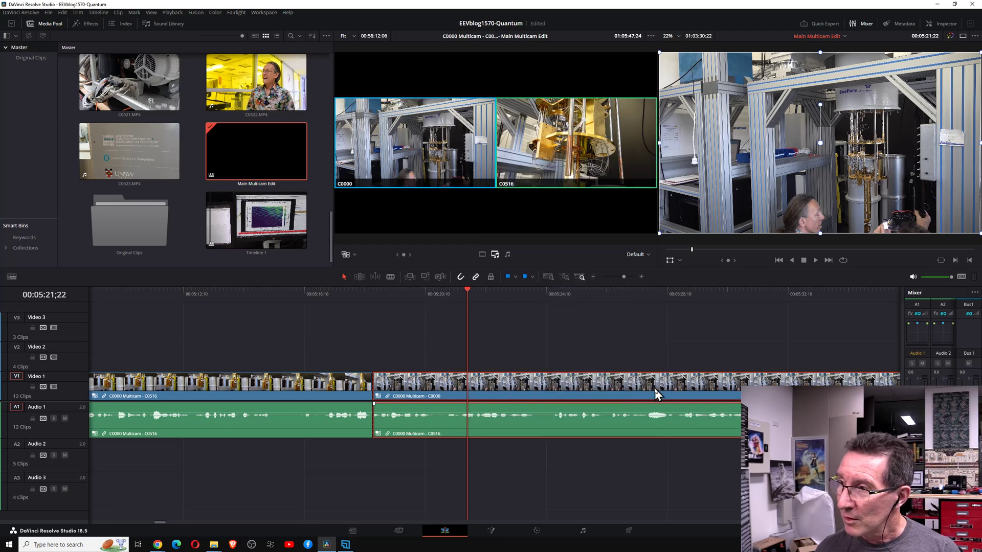
key("space")
key("space")
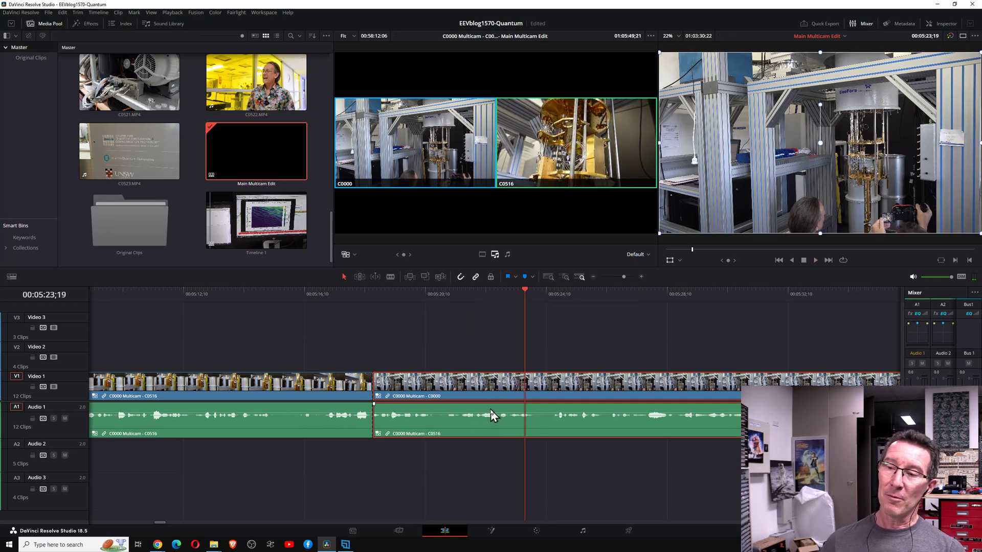
Switch the video of the last multicam clip on Video 1 to angle C0516.
right_click(490, 389)
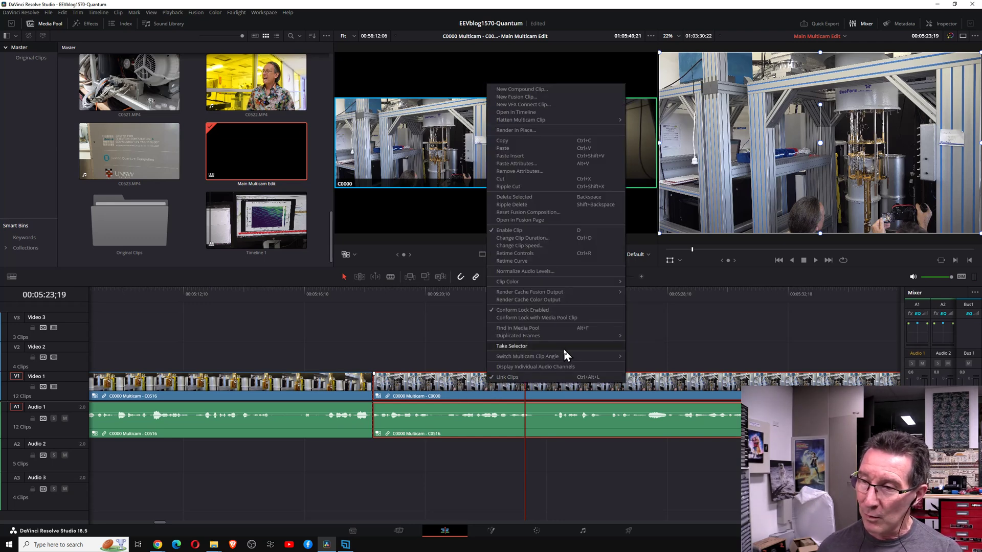
mouse_move(569, 357)
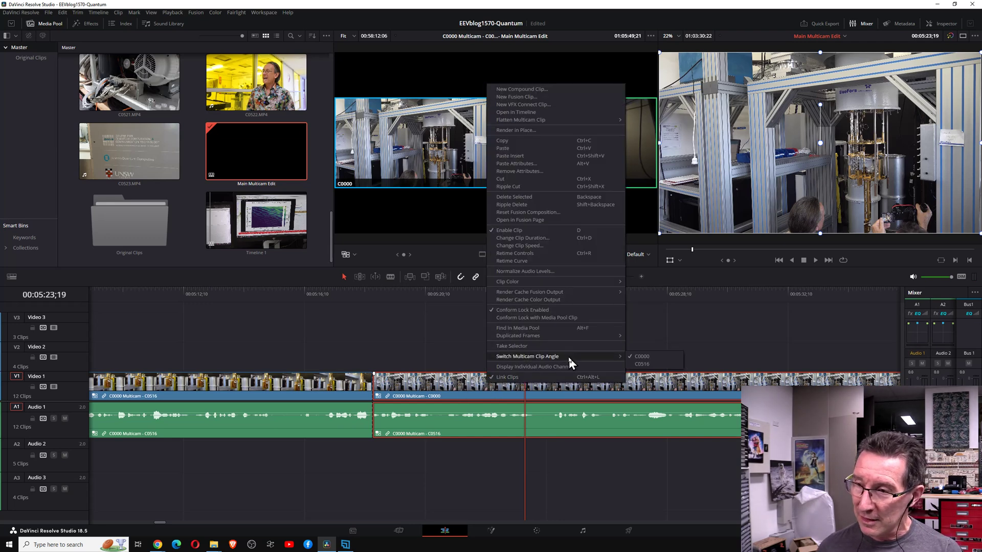
left_click(652, 364)
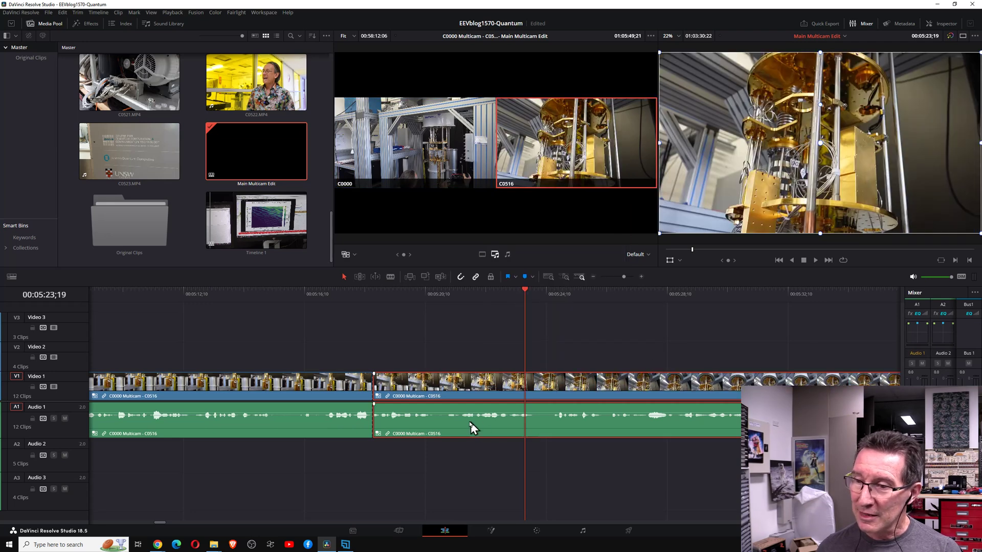
Switch the audio of the last multicam clip on Audio 1 to angle C0000.
right_click(465, 420)
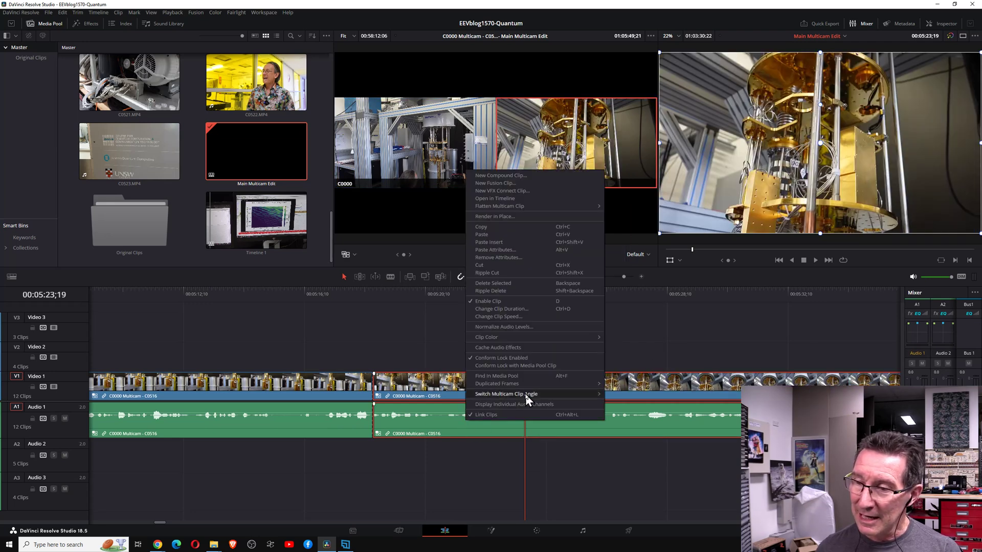
mouse_move(539, 394)
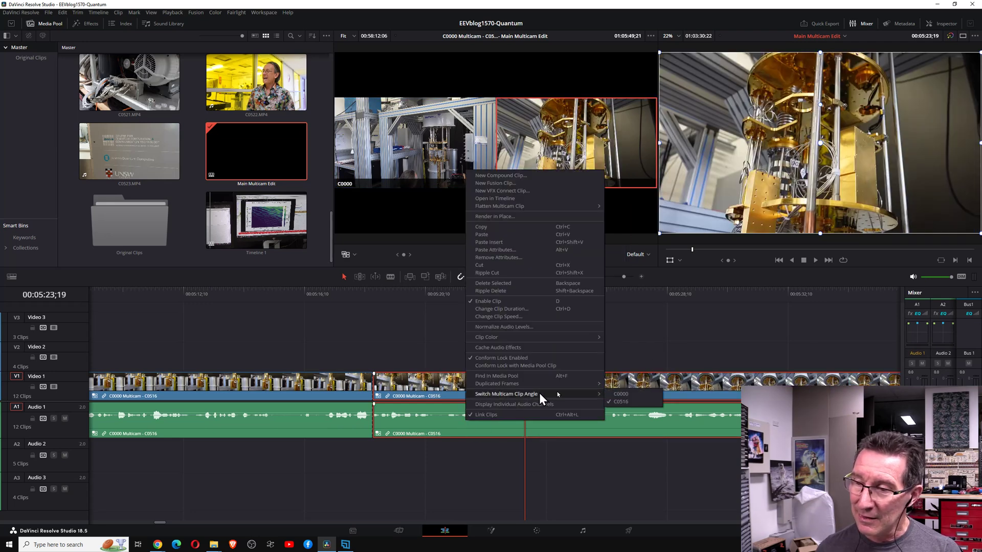
left_click(633, 393)
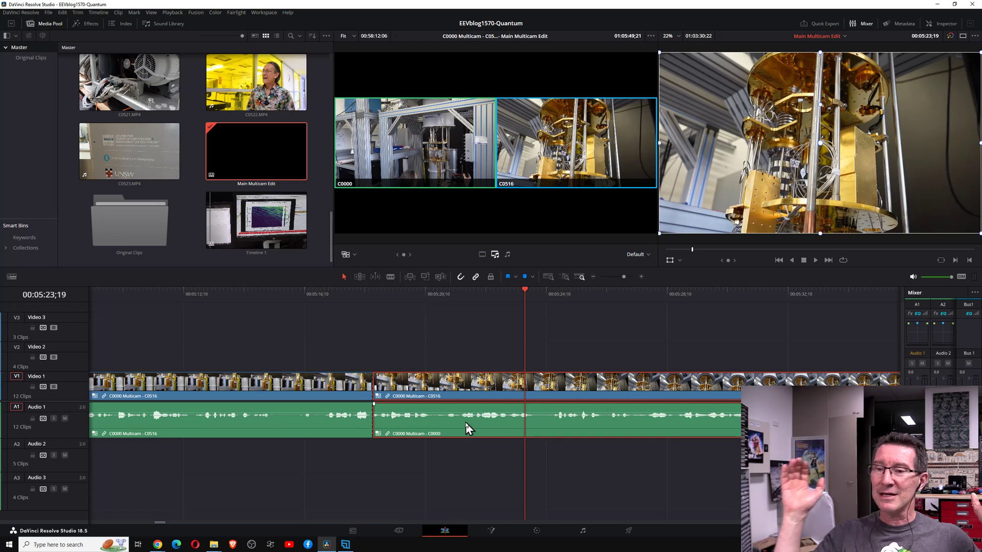
Review the audio channel settings in the Clip Attributes of C0000.mp4 on Audio 3 and cancel without changes.
scroll(402, 430, "down", 1)
scroll(371, 461, "down", 5)
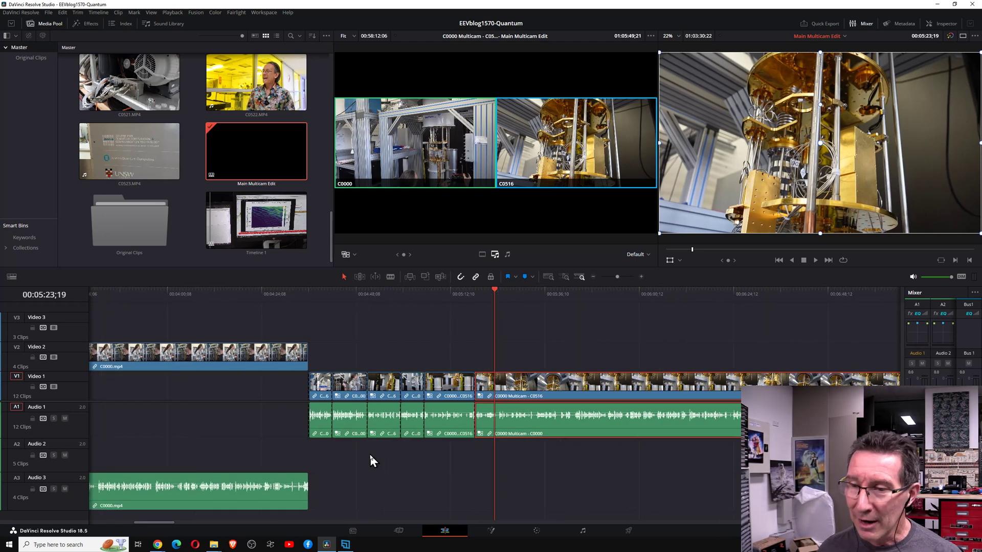
left_click(277, 486)
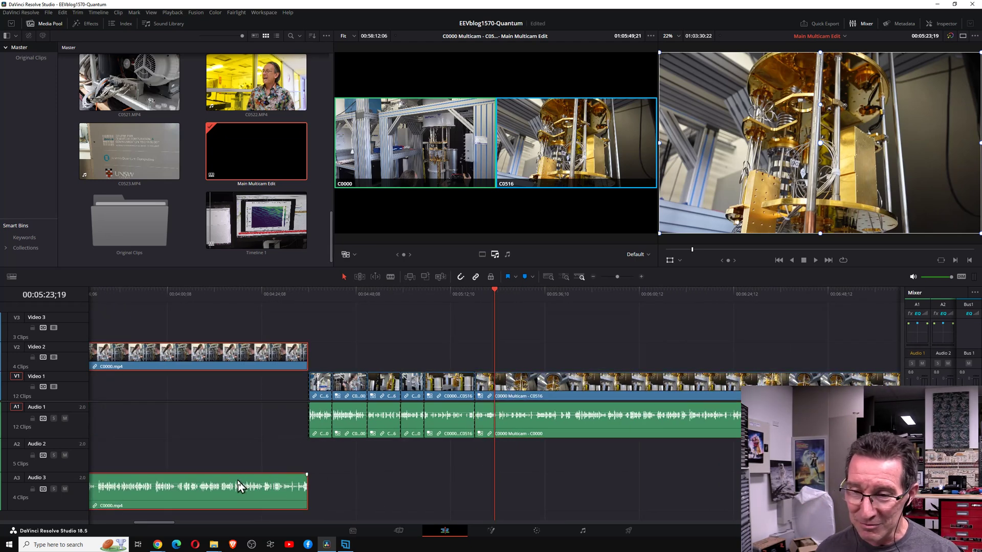
right_click(240, 486)
left_click(278, 446)
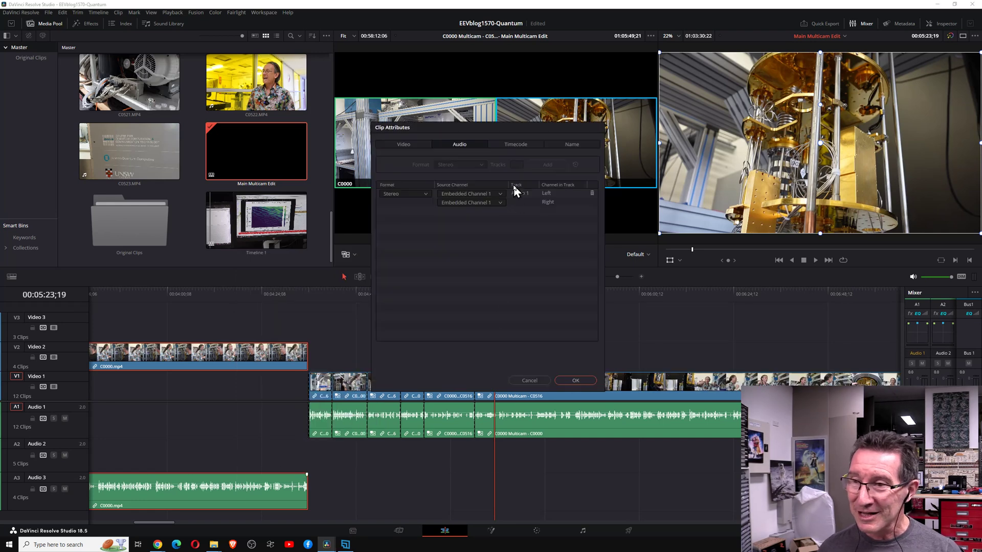
left_click(529, 380)
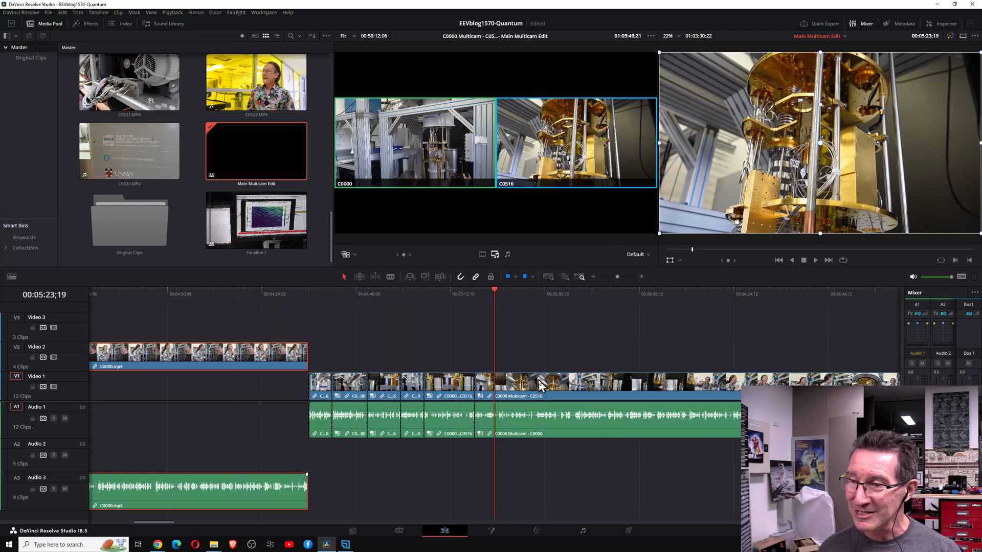
Check the multicam clip's audio on Audio 1 for a Clip Attributes option and close its options without changes.
right_click(515, 407)
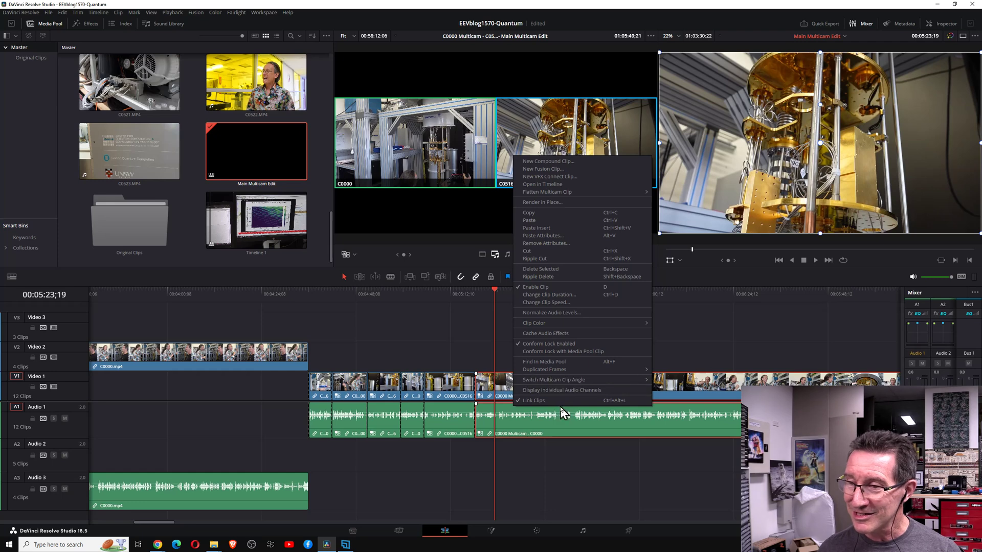
mouse_move(565, 381)
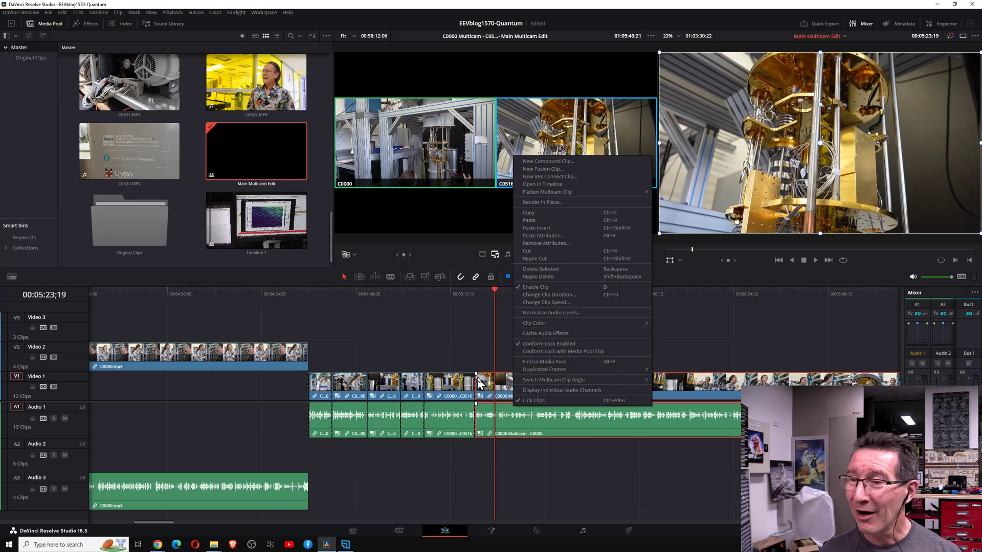
left_click(423, 6)
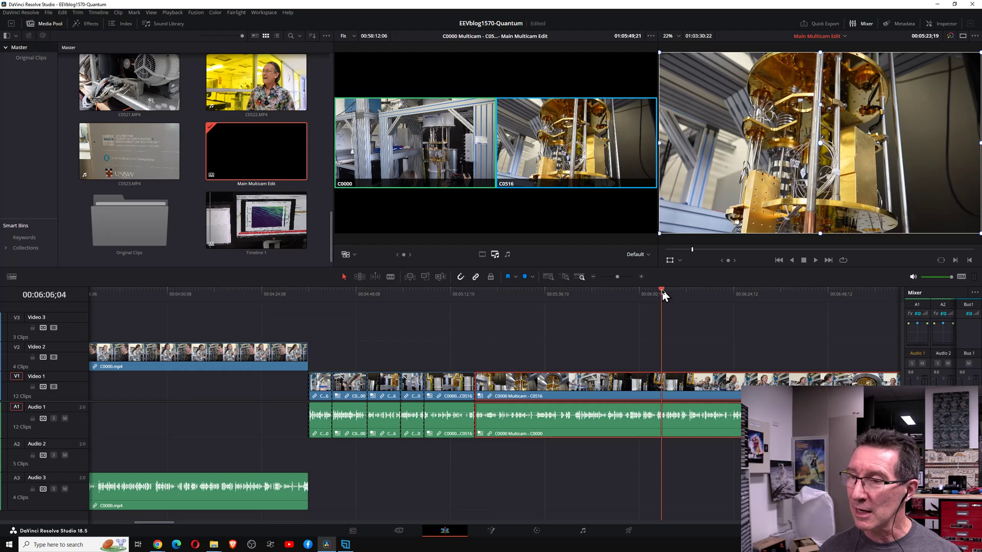
Fast-play the long multicam clip from 00:06:06;04 and compare both angles through to about 00:14:32.
key("l")
key("l")
key("l")
scroll(744, 315, "down", 3)
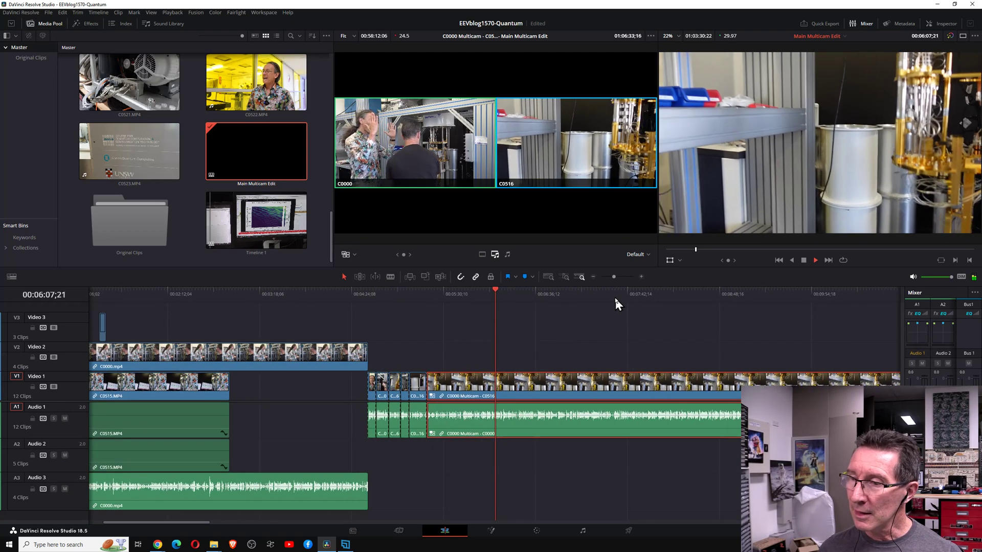
scroll(570, 294, "down", 2)
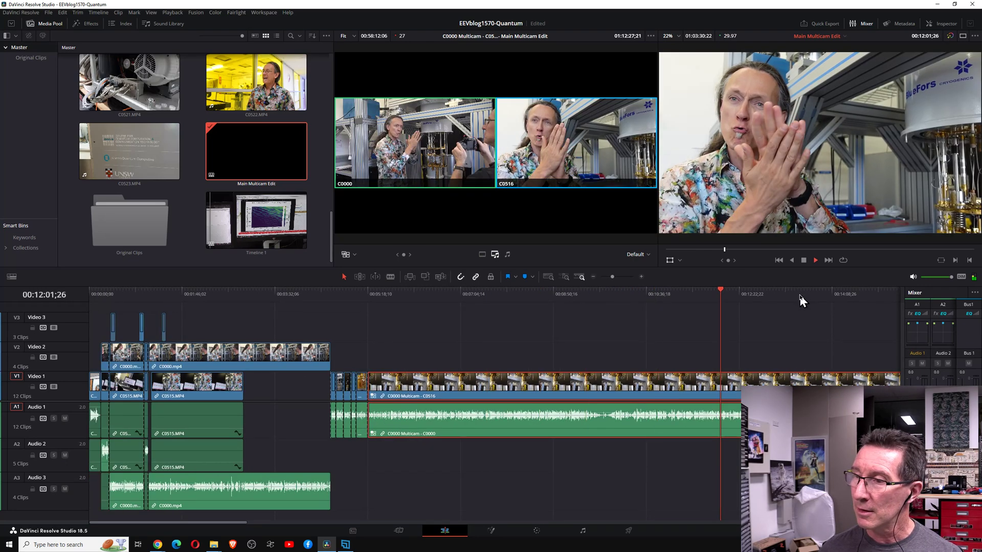
scroll(778, 318, "down", 2)
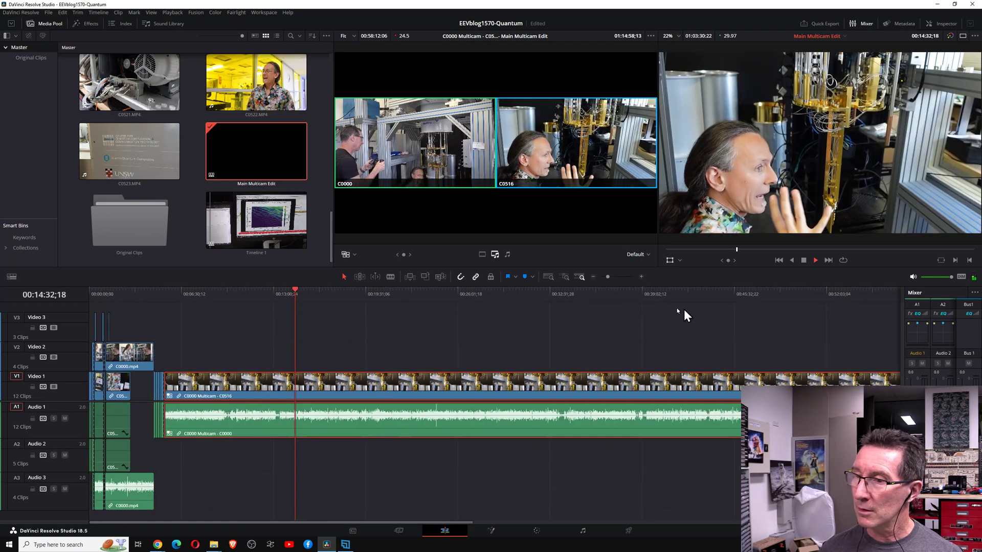
Sample both angles at 00:22:23;23, 00:30:21;14 and about 00:43:49, and stop playback at 00:43:50;15.
left_click(345, 292)
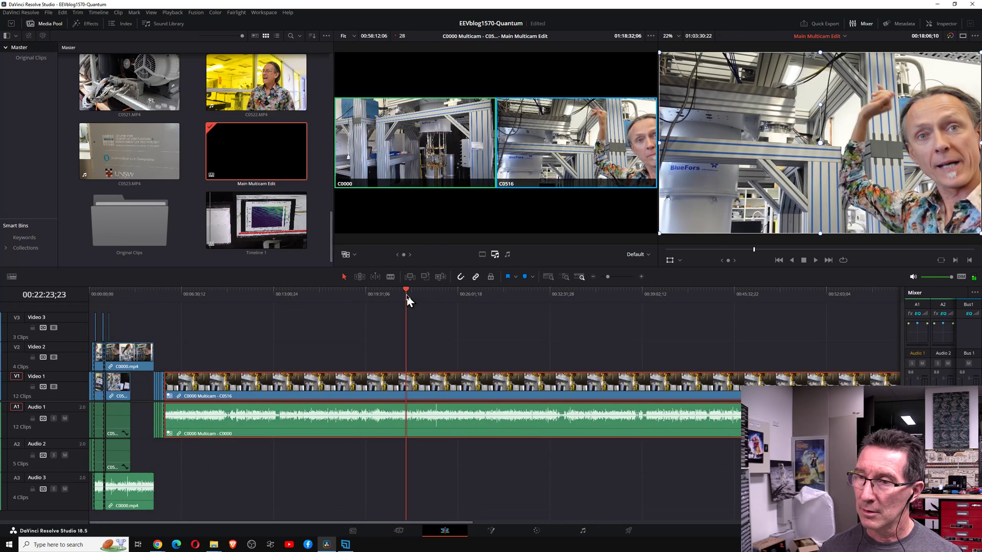
left_click(407, 295)
left_click(518, 294)
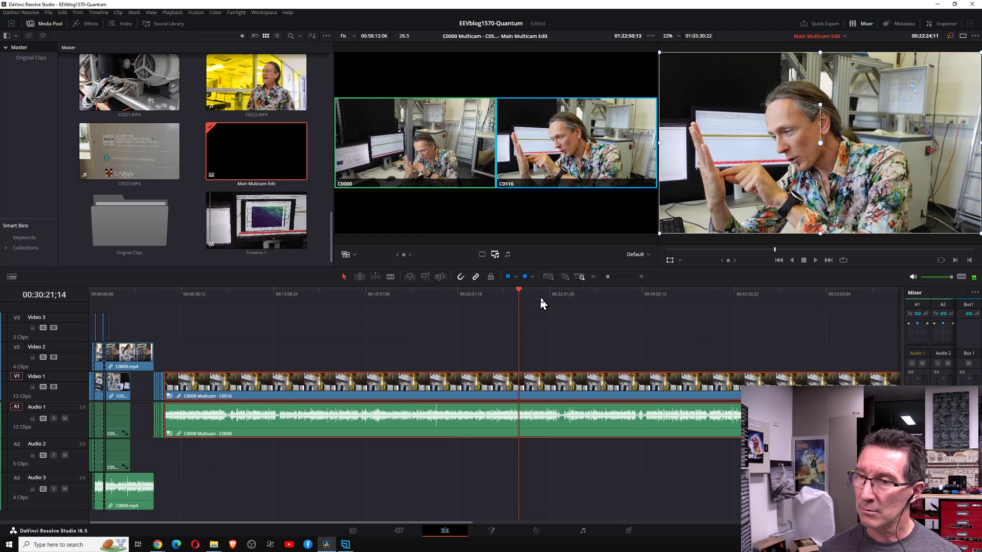
left_click(634, 294)
left_click(708, 294)
key("space")
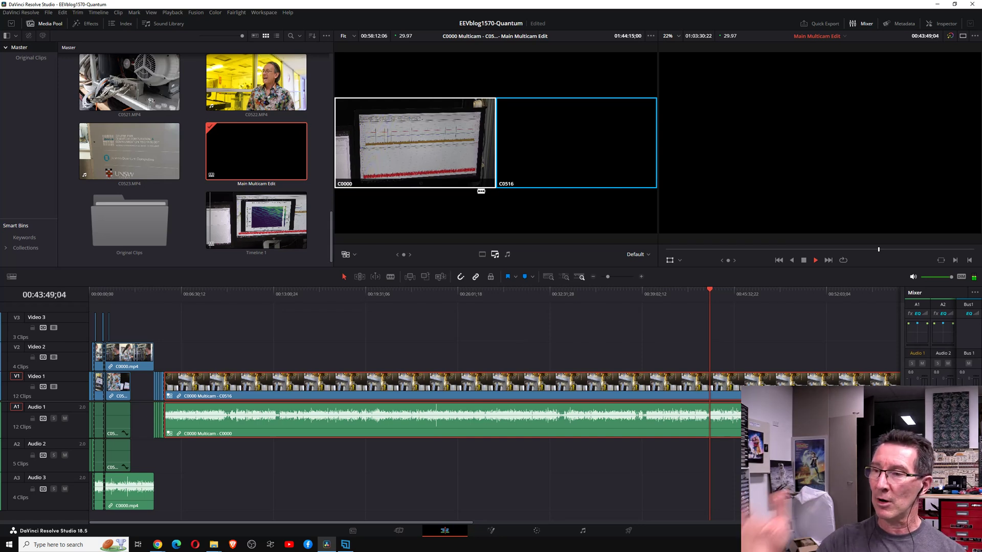
key("space")
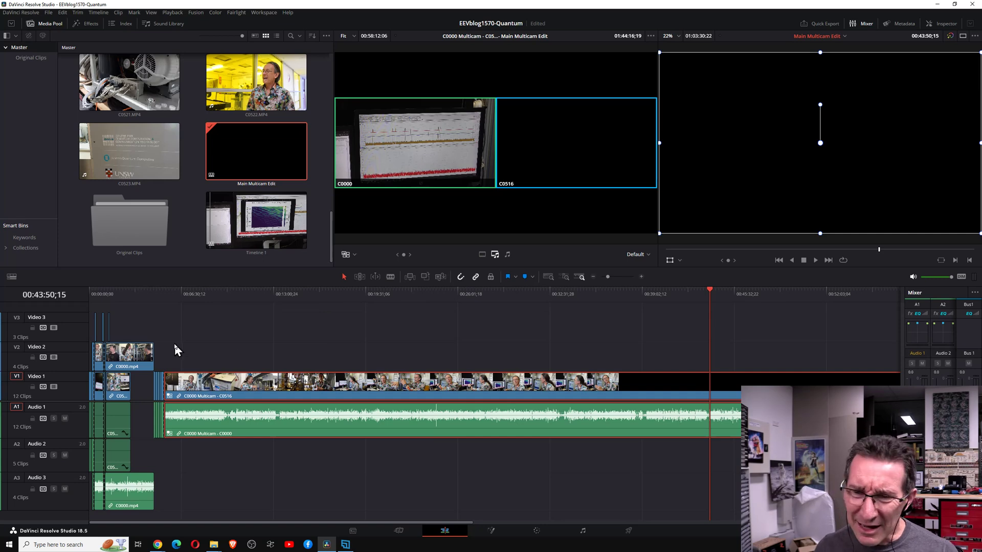
Return to the multicam cuts near 00:04:59;22 and place the playhead at 00:05:26;00 on the long multicam clip.
left_click(161, 294)
key("ctrl+equal")
key("ctrl+equal")
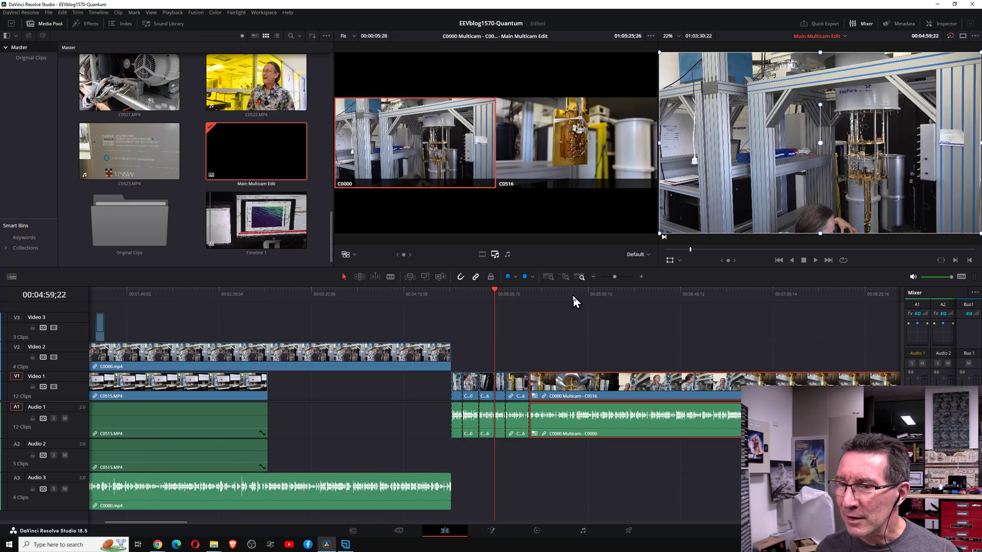
left_click(543, 292)
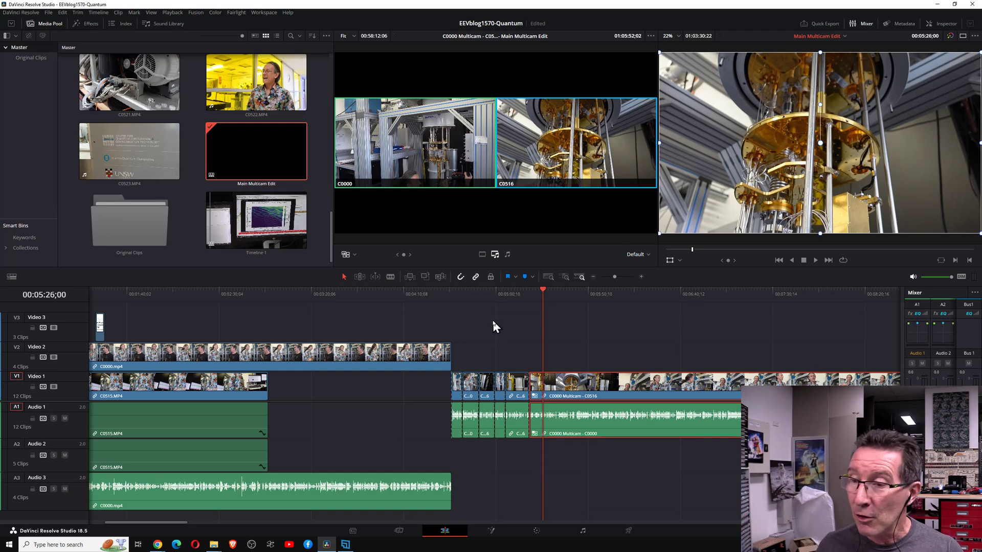
Check the options of a short multicam audio clip, the Main Multicam Edit timeline and the C0000 Multicam source clip for audio attributes.
right_click(520, 412)
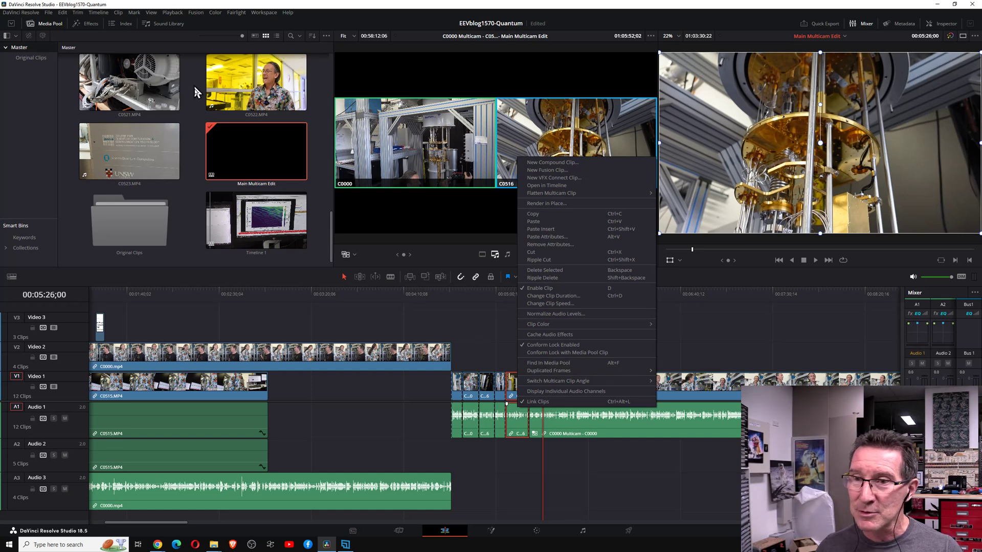
right_click(269, 147)
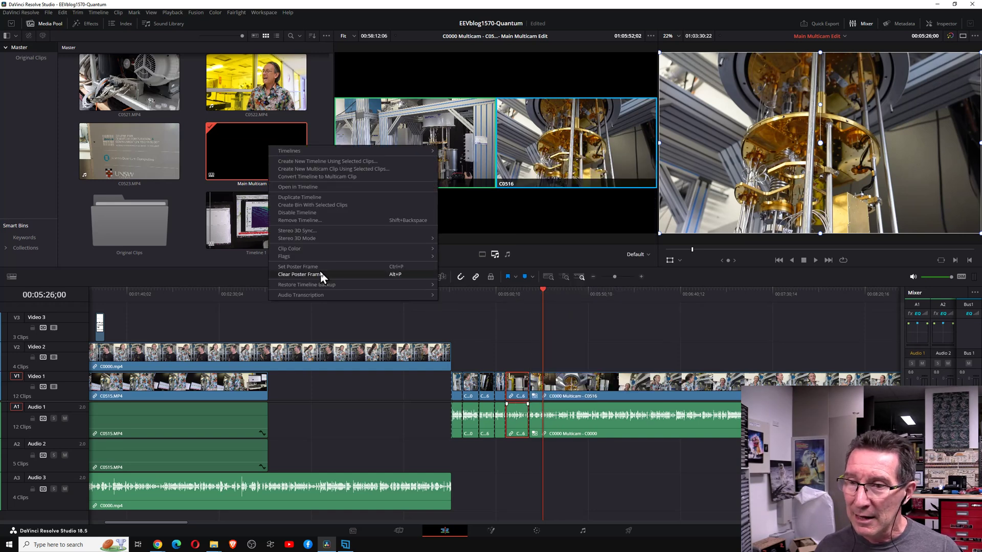
left_click(256, 136)
scroll(272, 146, "up", 5)
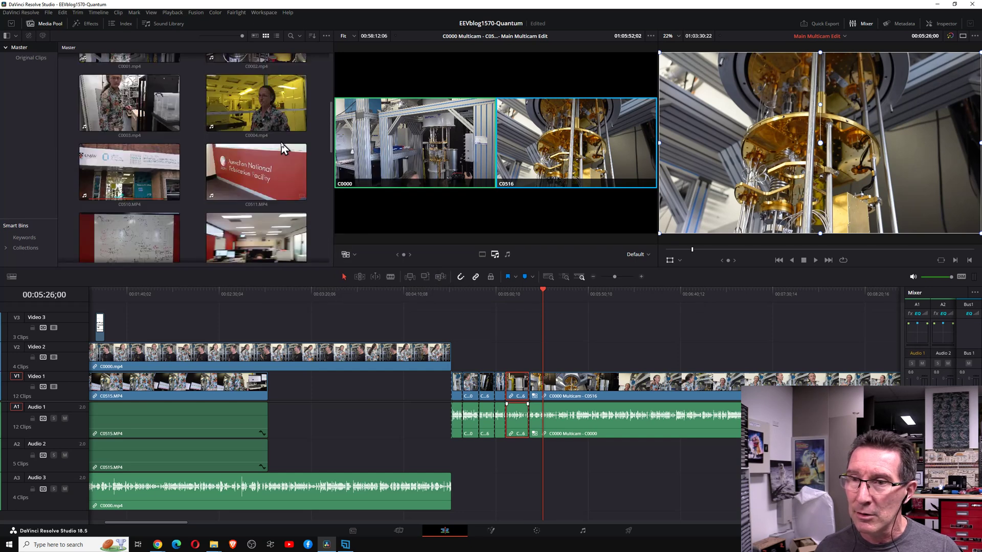
scroll(282, 149, "up", 3)
right_click(259, 156)
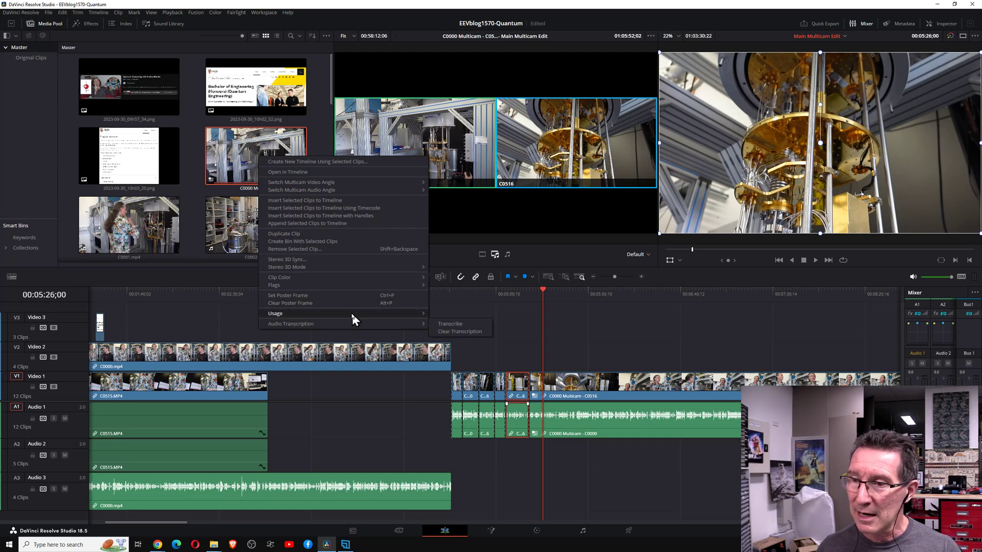
mouse_move(351, 314)
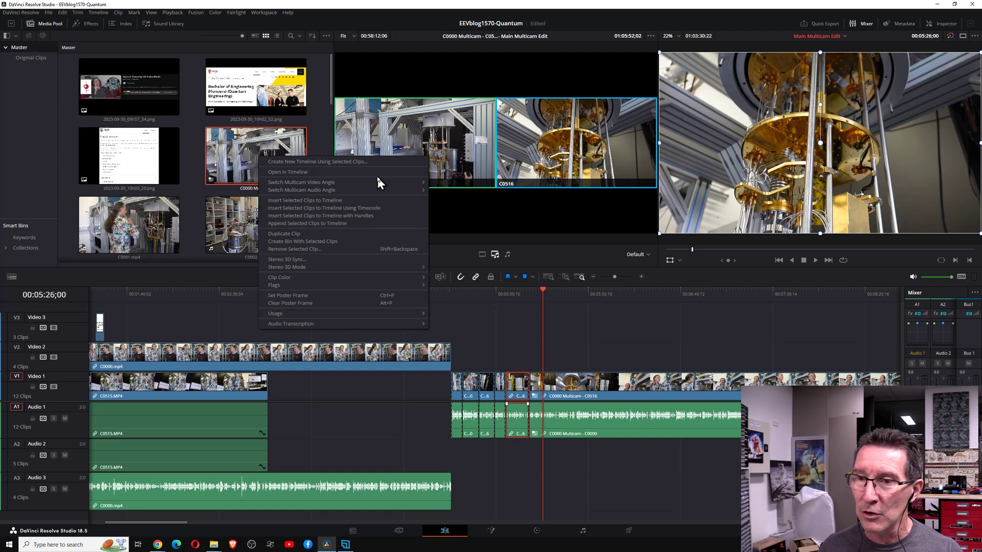
left_click(307, 3)
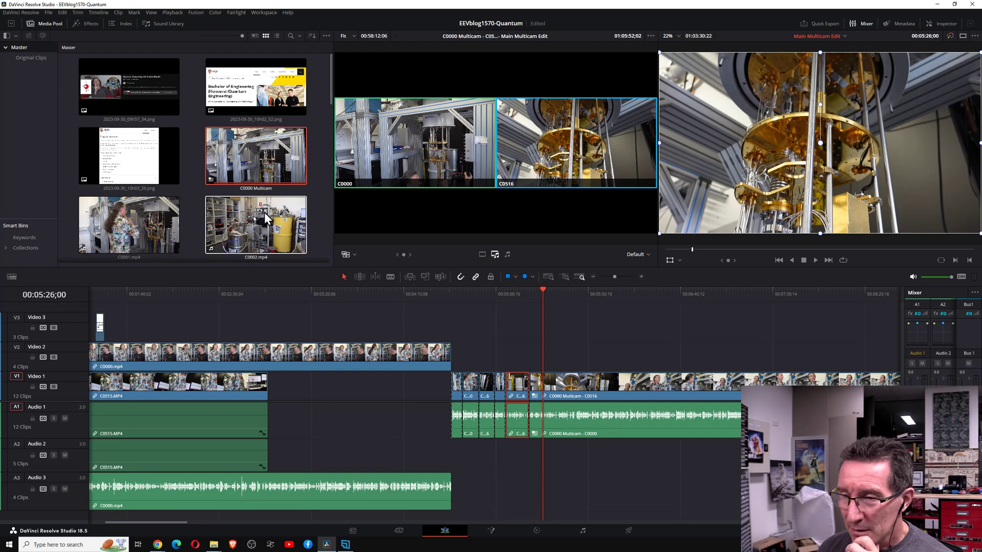
Review the stacked C0000.mp4 section on Video 2 at 00:04:16;09, 00:02:43;02 and 00:04:10;02.
left_click(414, 289)
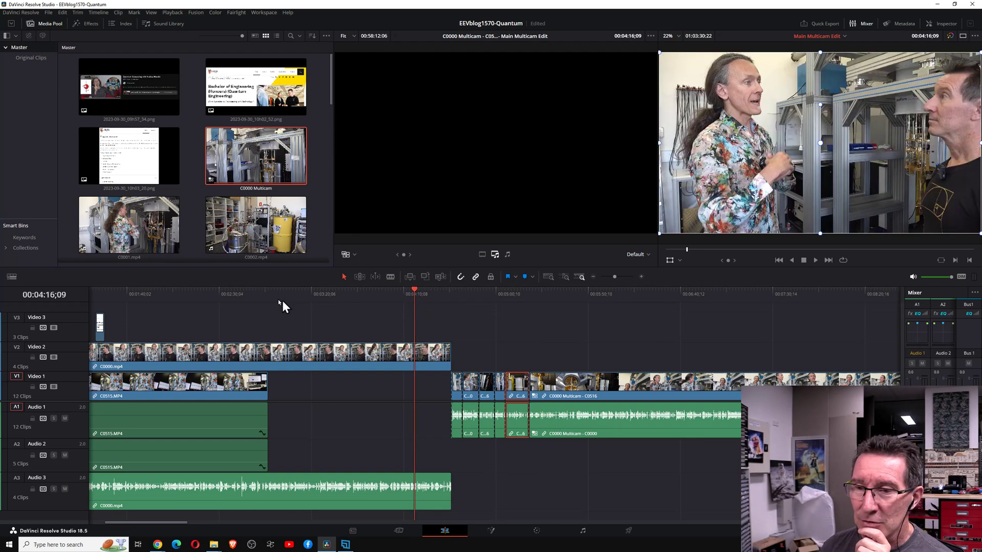
left_click(242, 295)
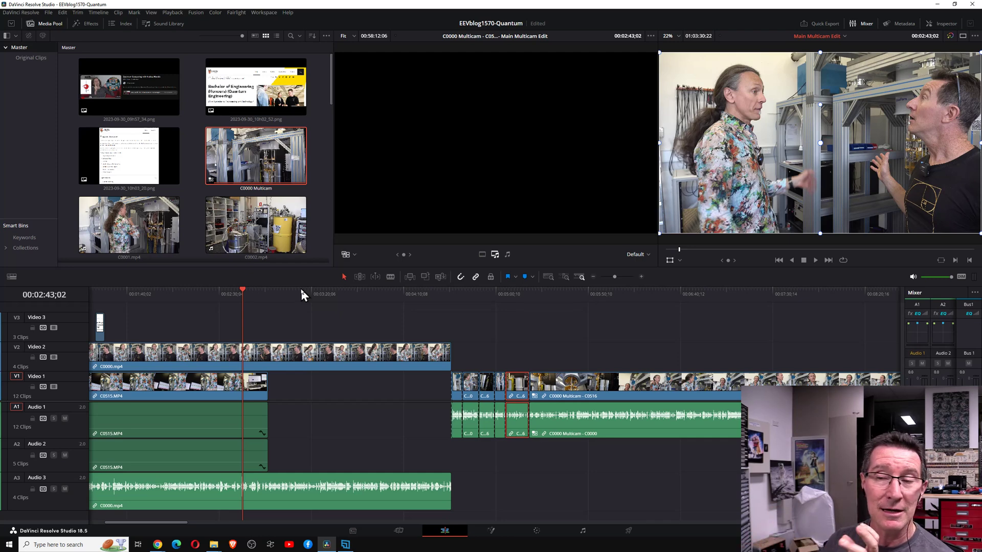
left_click(403, 292)
Check the angle choices for the first short multicam clip's audio on Audio 1 and close its options without changes.
left_click(489, 390)
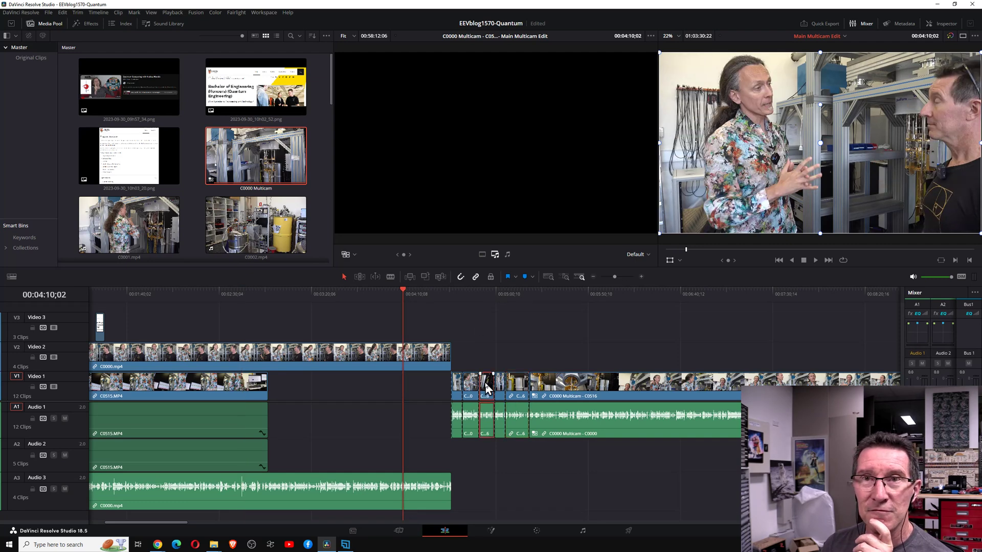
left_click(456, 413)
right_click(458, 413)
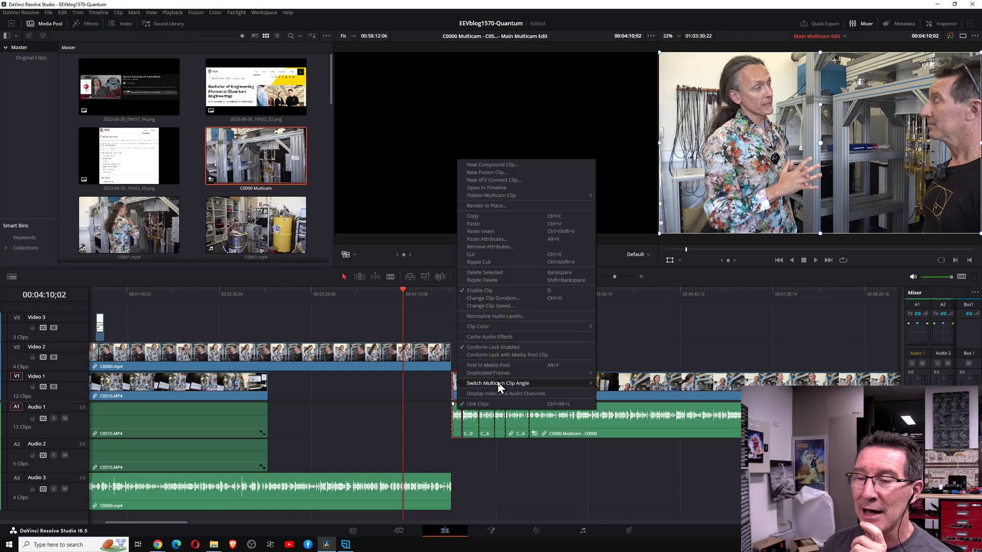
mouse_move(486, 384)
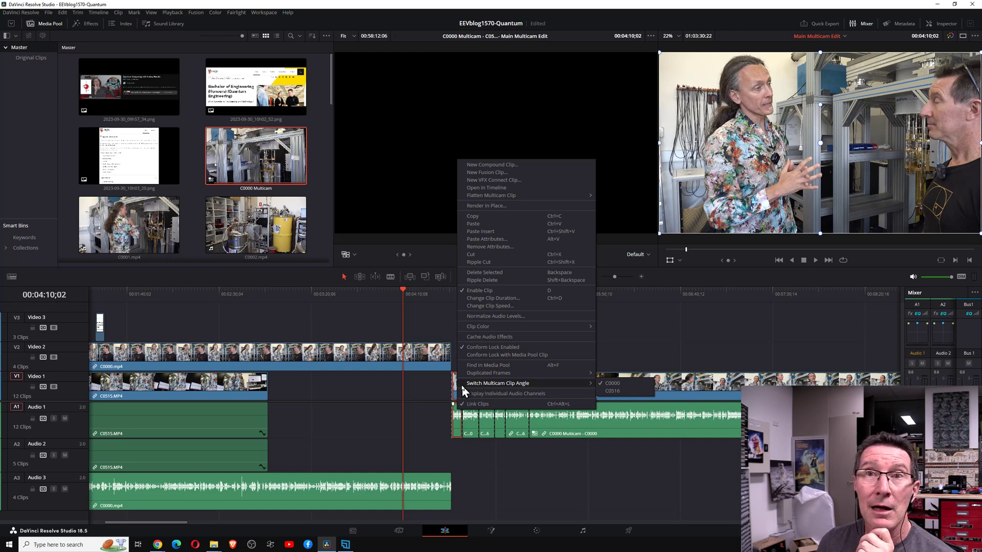
left_click(388, 8)
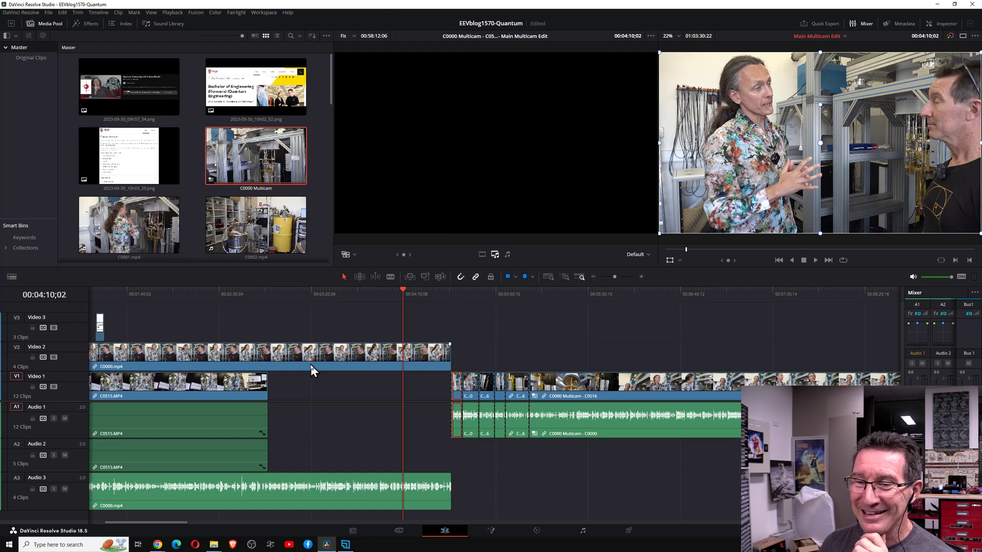
Review the manually stacked two-camera section at 00:03:08;15, 00:02:37;14, 00:01:40;26, 00:02:04;23 and 00:02:24;11.
left_click(290, 292)
key("ctrl+minus")
key("ctrl+minus")
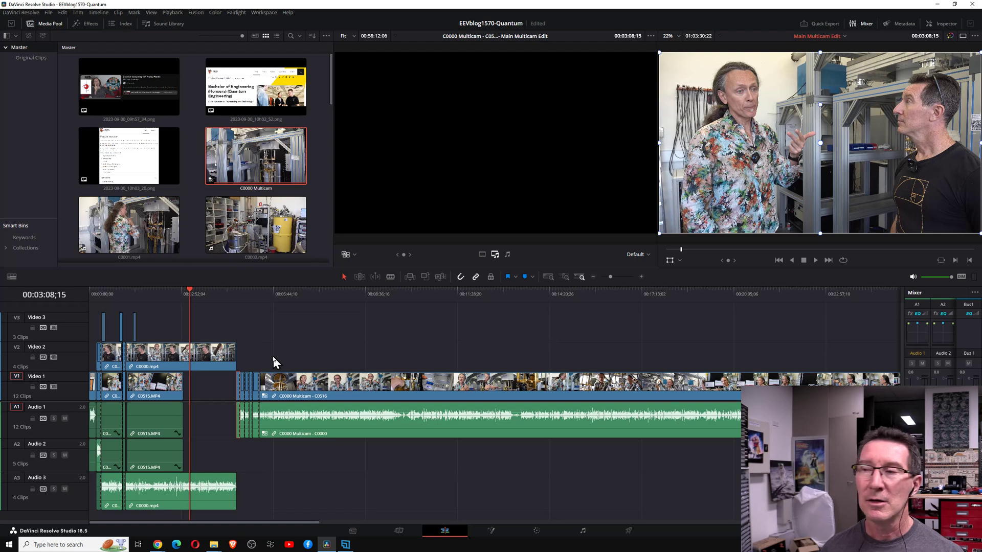
scroll(136, 317, "up", 4)
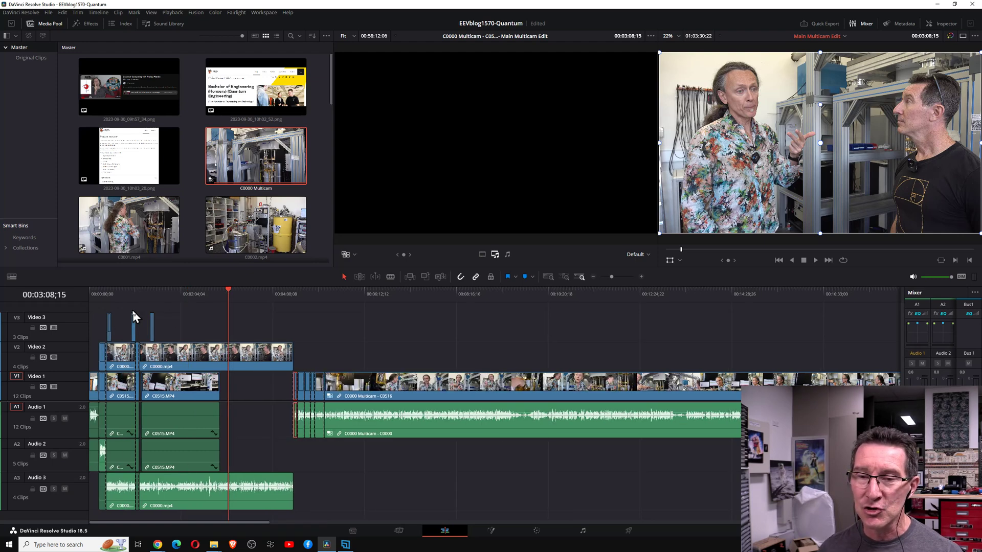
scroll(272, 327, "up", 1)
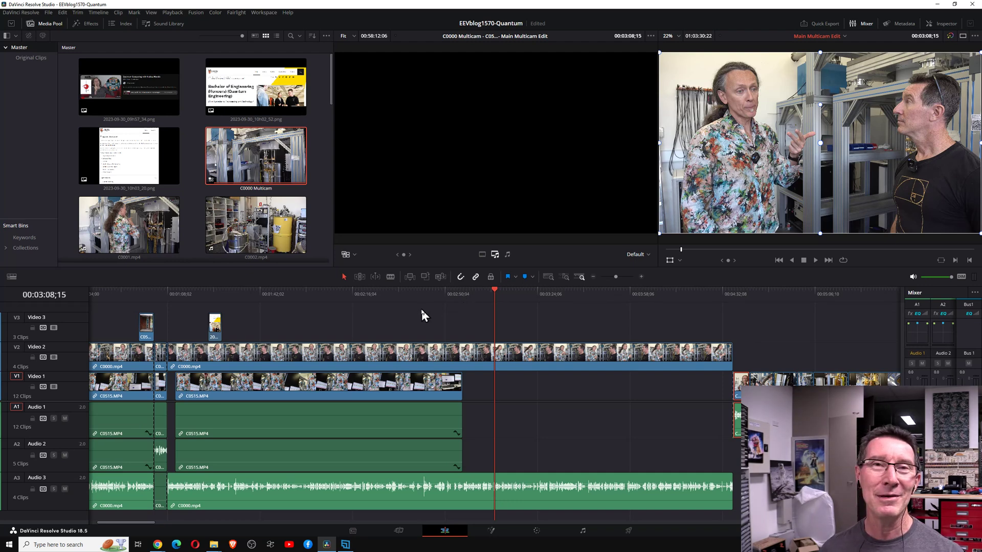
left_click(409, 295)
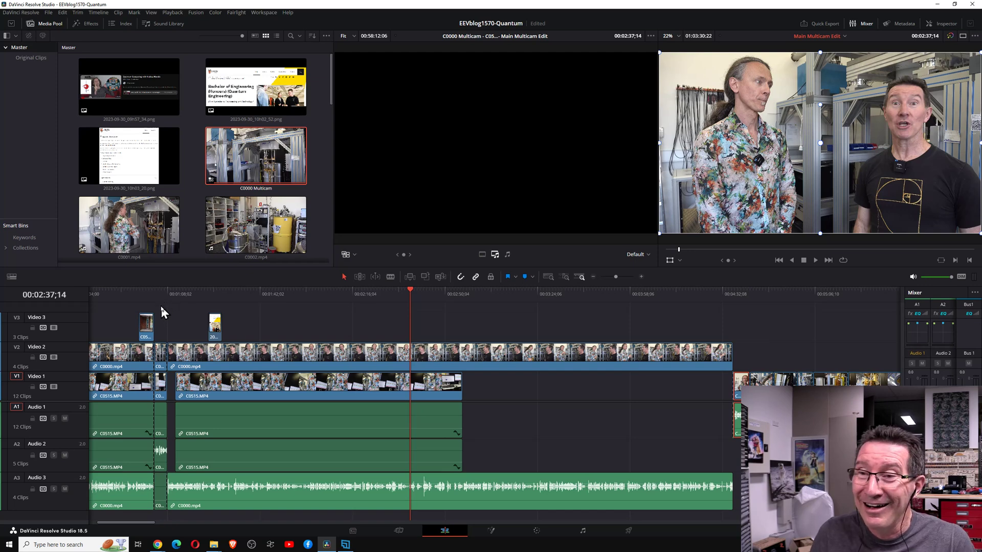
left_click(256, 295)
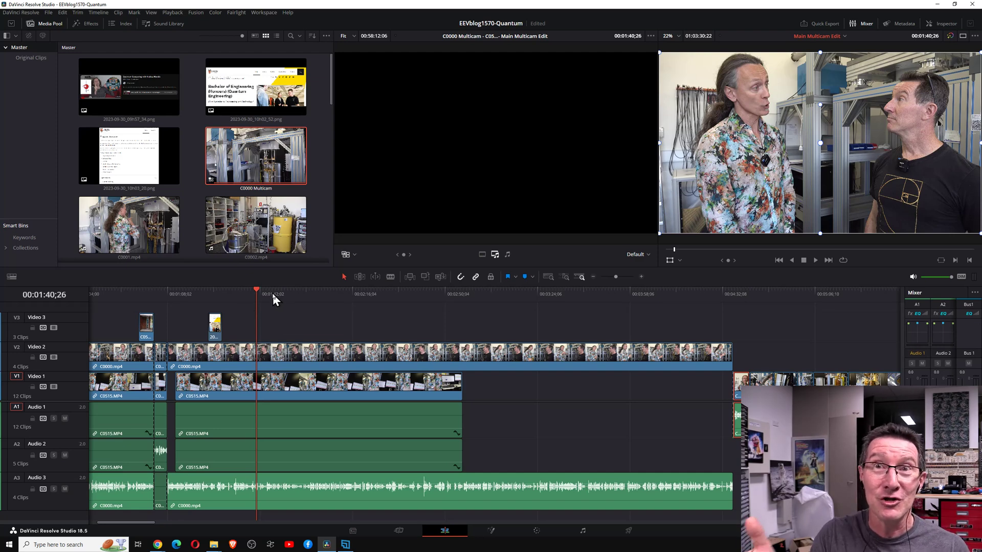
left_click(273, 295)
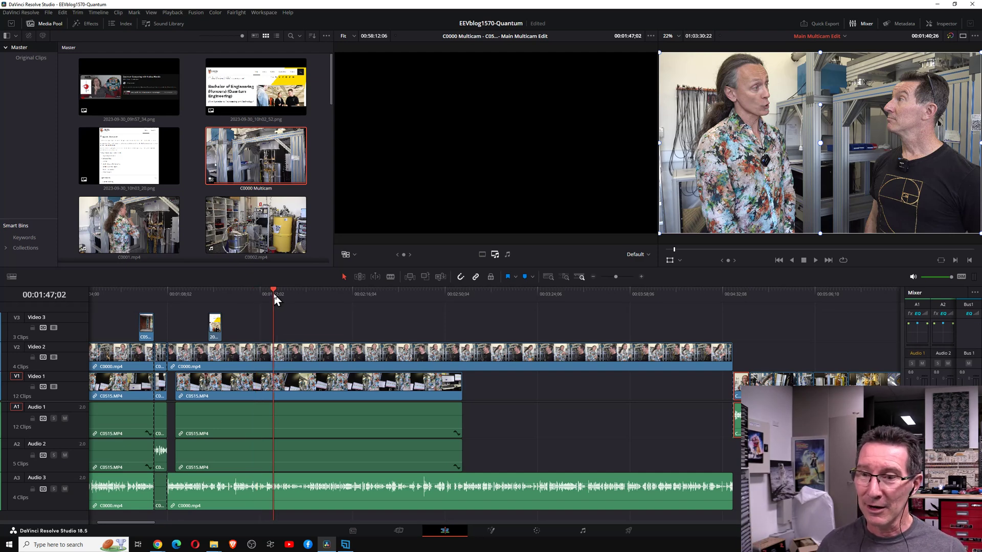
left_click(321, 294)
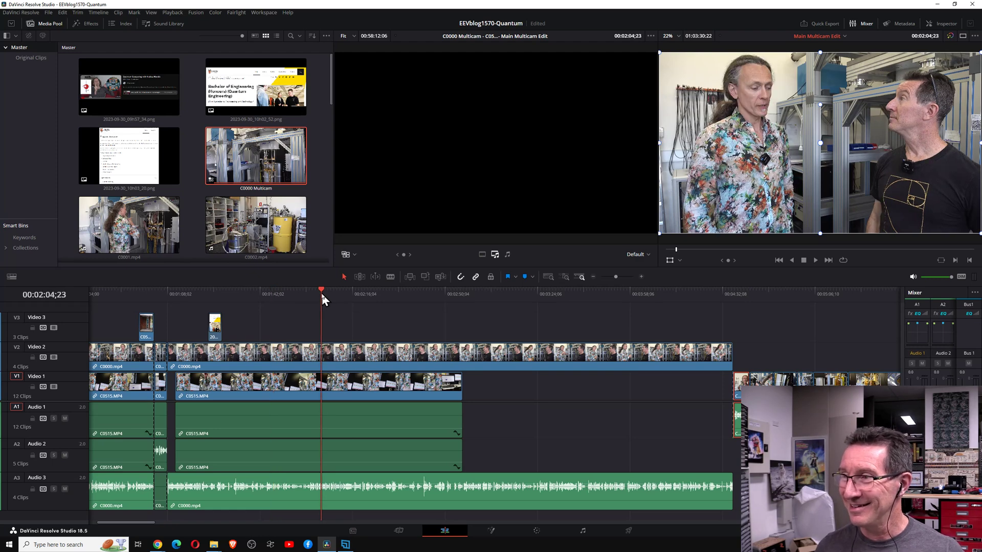
left_click(375, 295)
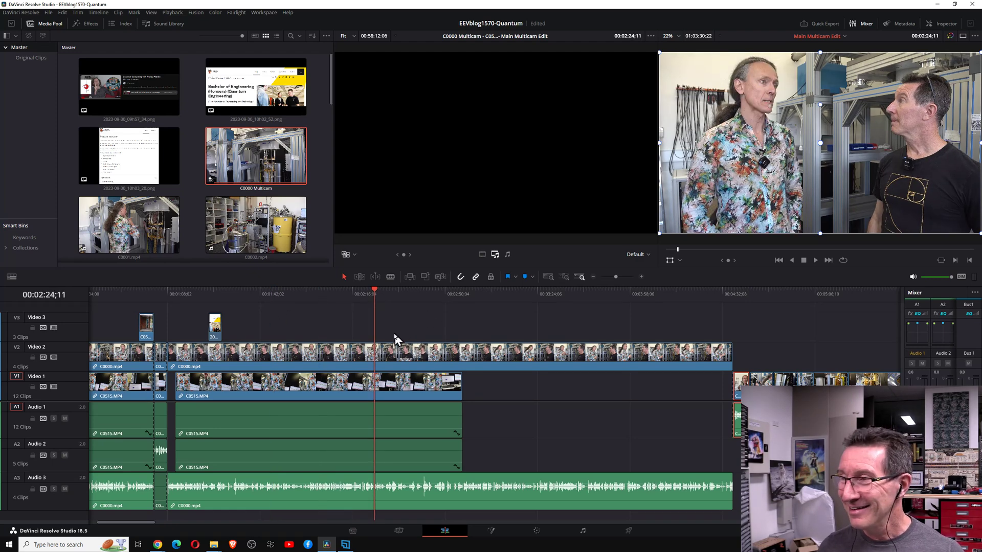
Sample the timeline from 00:04:07;13 through the long multicam clip to 00:17:54;11, comparing both camera angles.
key("ctrl+minus")
key("ctrl+minus")
key("ctrl+minus")
key("ctrl+minus")
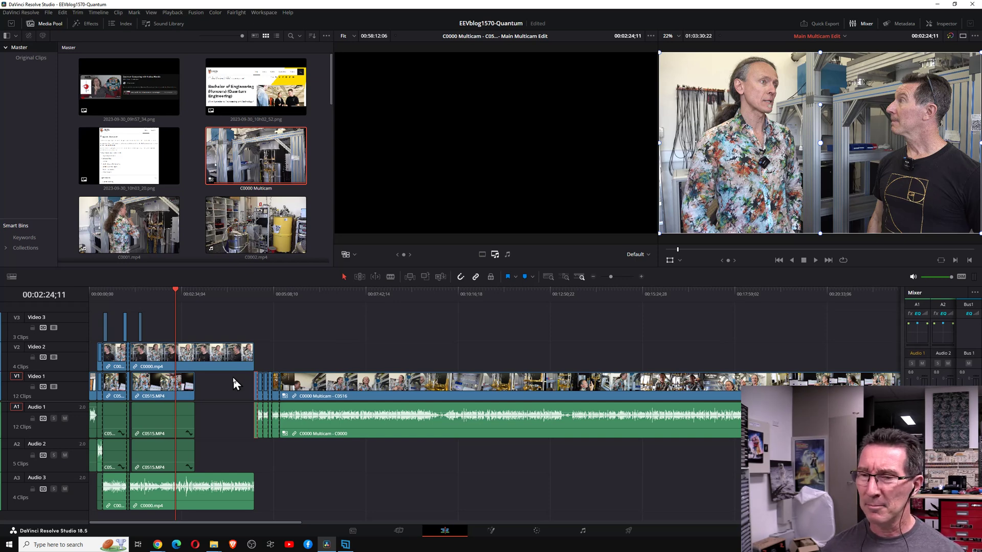
left_click(237, 290)
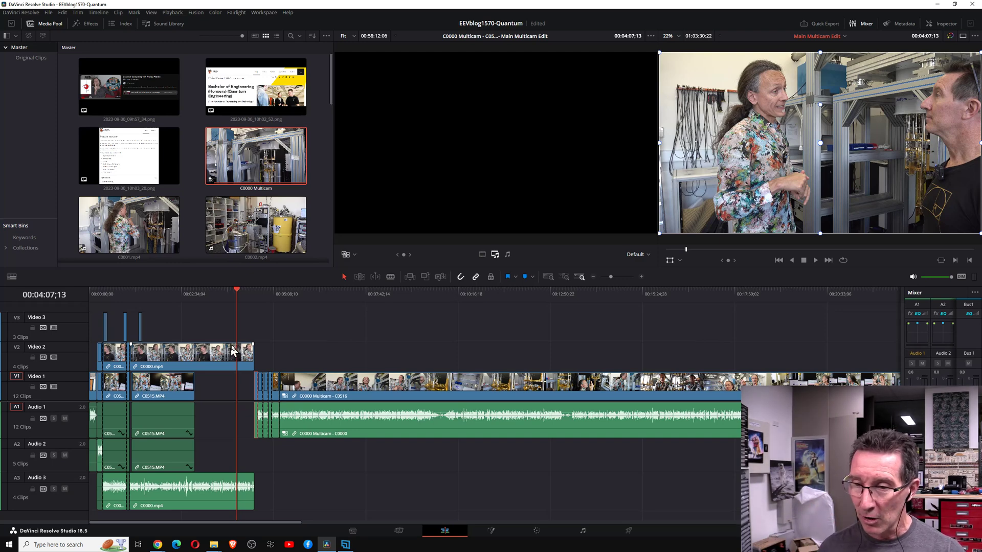
left_click(293, 293)
left_click(348, 291)
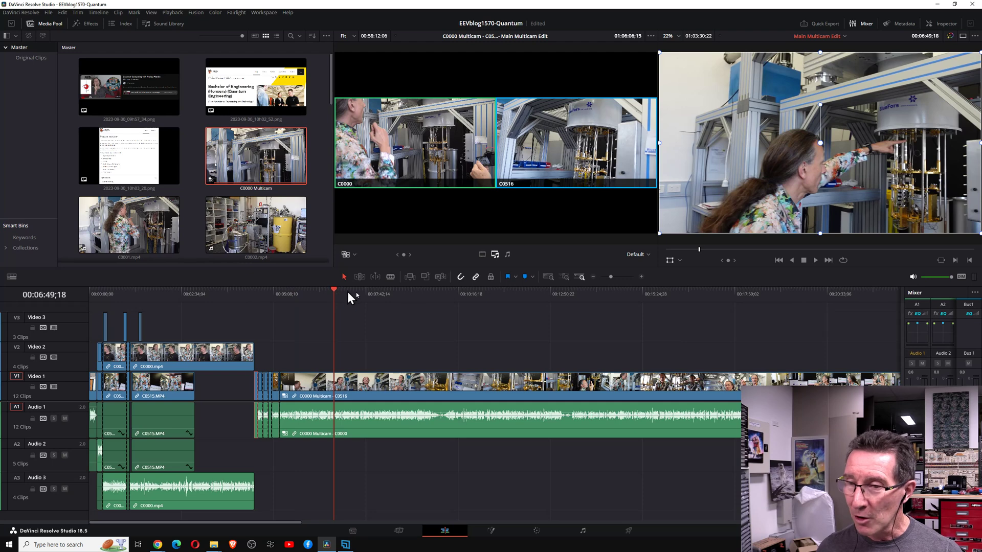
left_click(404, 291)
left_click(529, 292)
left_click(610, 290)
left_click(731, 294)
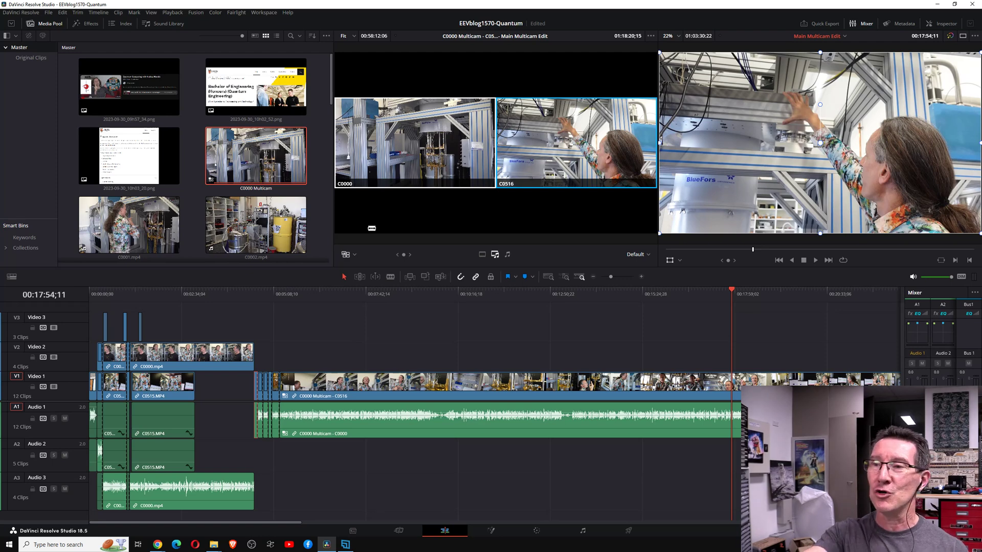
Examine the full length of the multicam clip and compare both angles at 00:23:05;24.
scroll(222, 313, "down", 3)
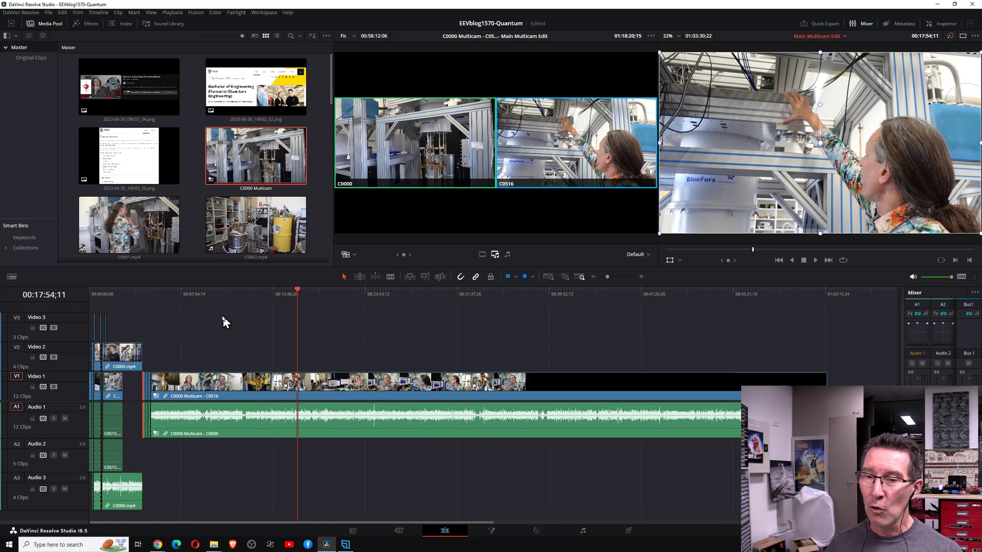
scroll(572, 324, "up", 2)
left_click(613, 296)
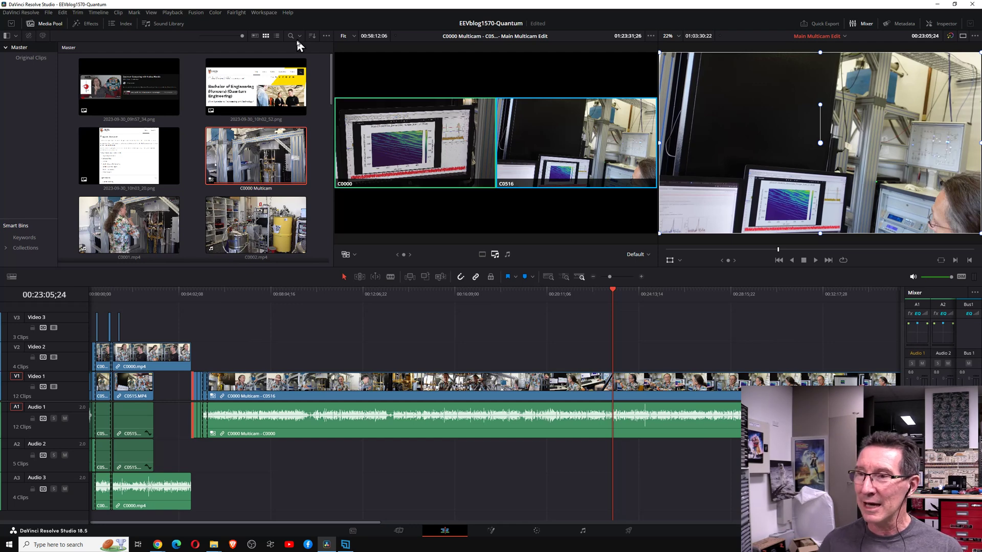
Select the long C0000.mp4 clip on Video 2 with the playhead at 00:01:28;04 and show its properties in the Inspector.
left_click(121, 299)
scroll(324, 329, "up", 5)
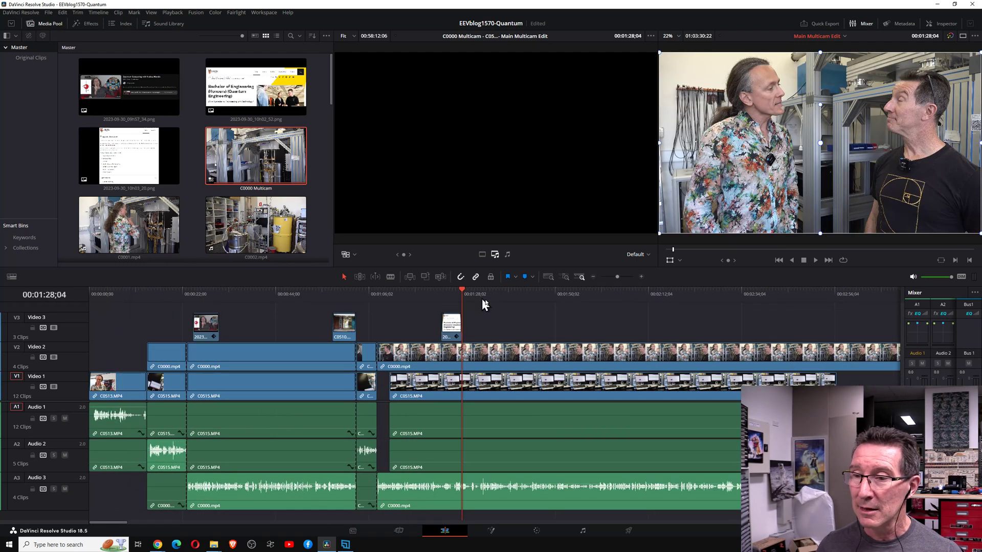
left_click(495, 365)
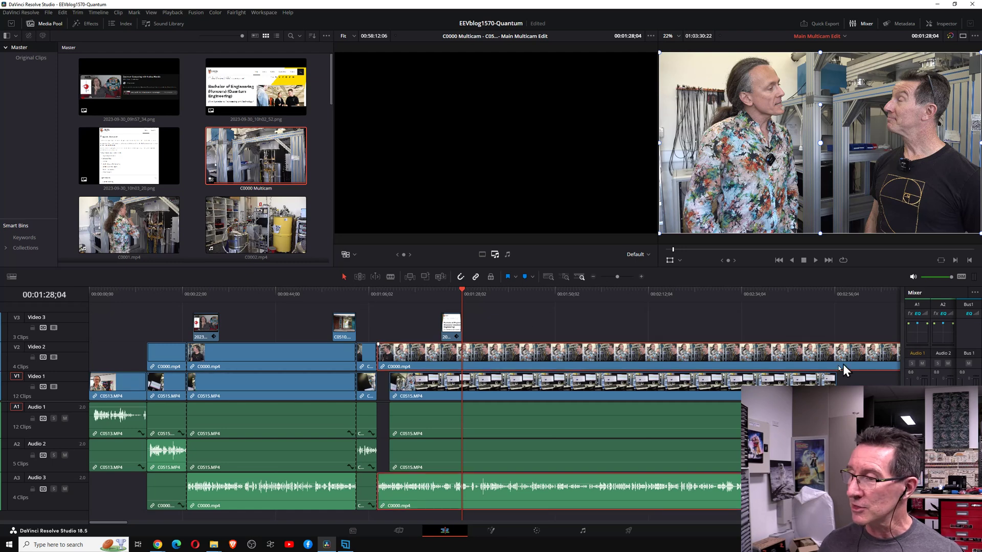
scroll(772, 373, "down", 3)
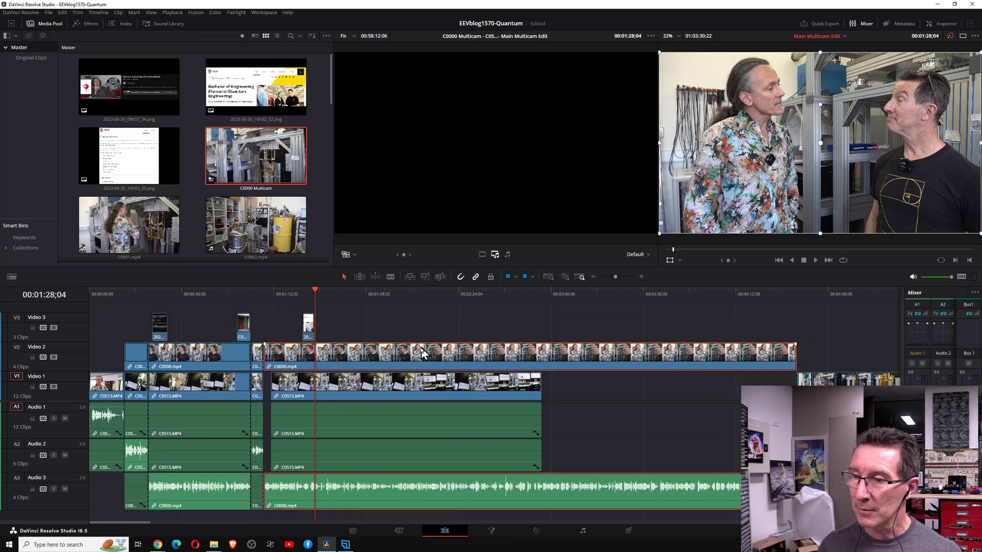
left_click(943, 23)
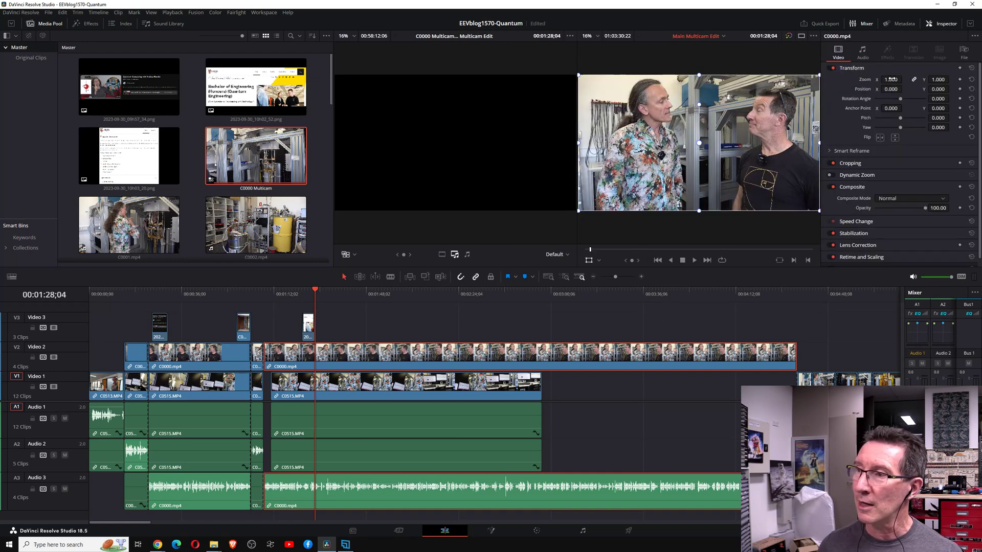
Scale the Video 2 clip to 0.760 zoom, view it over Video 1 at 00:01:35;27, and undo the scaling.
left_click_drag(891, 80, 872, 79)
left_click(335, 294)
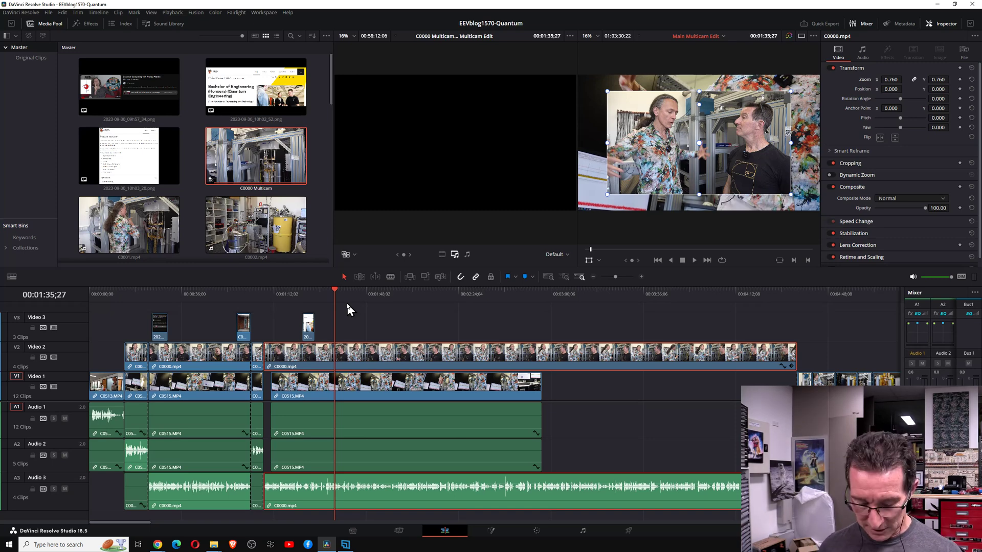
key("ctrl+z")
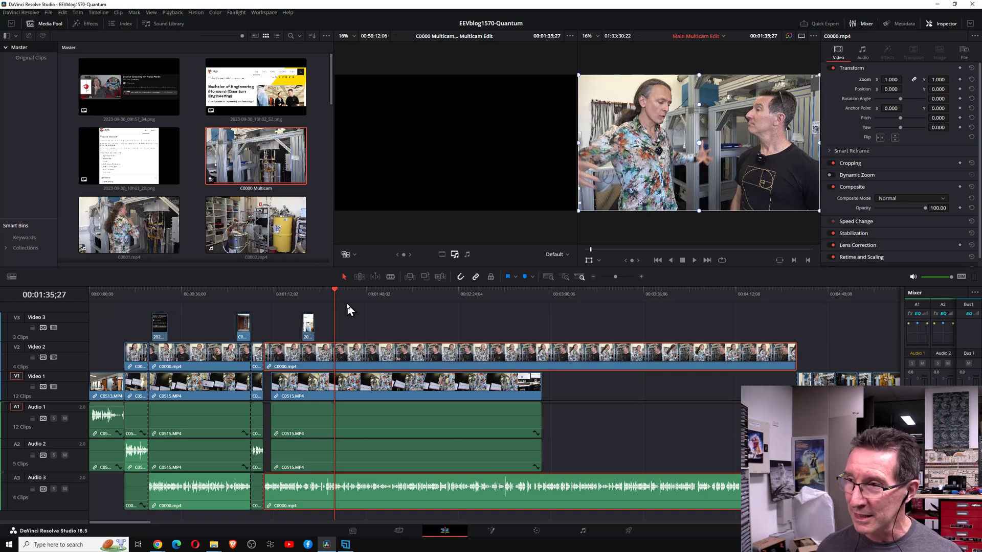
Deselect the clip and review the stacked section at 00:01:32;09, 00:00:49;23, 00:02:01;28 and 00:04:11;01.
left_click(274, 310)
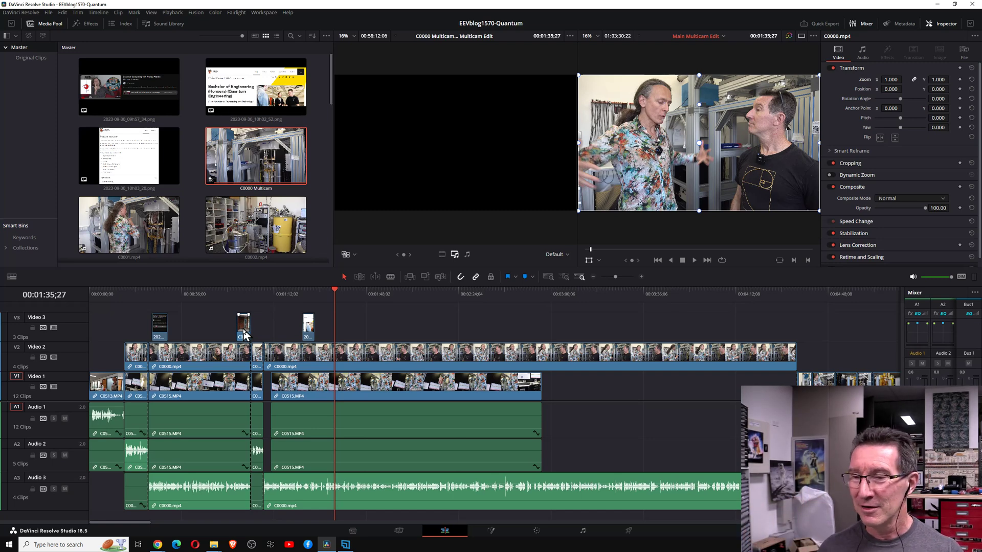
left_click(325, 292)
left_click(217, 290)
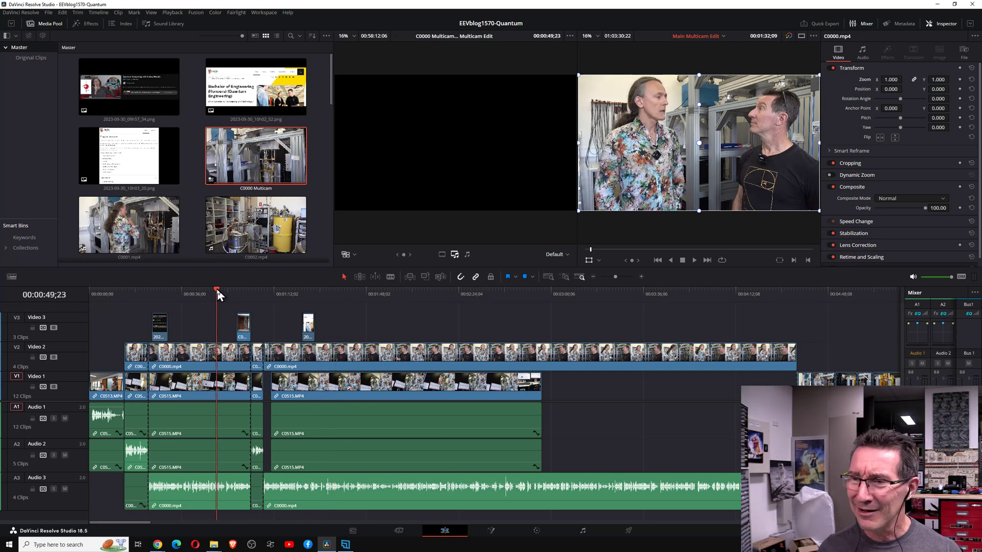
scroll(201, 339, "down", 2)
scroll(240, 353, "down", 2)
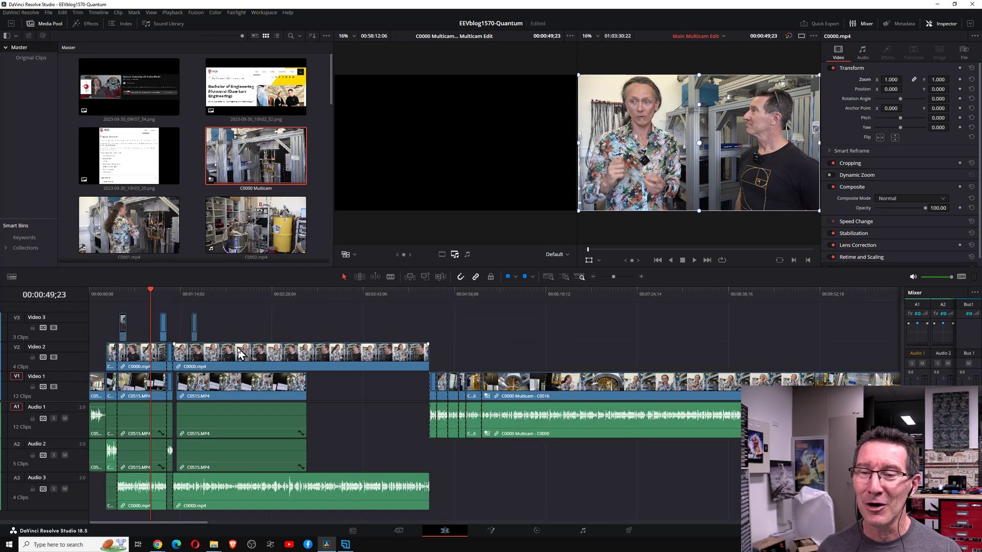
left_click(239, 292)
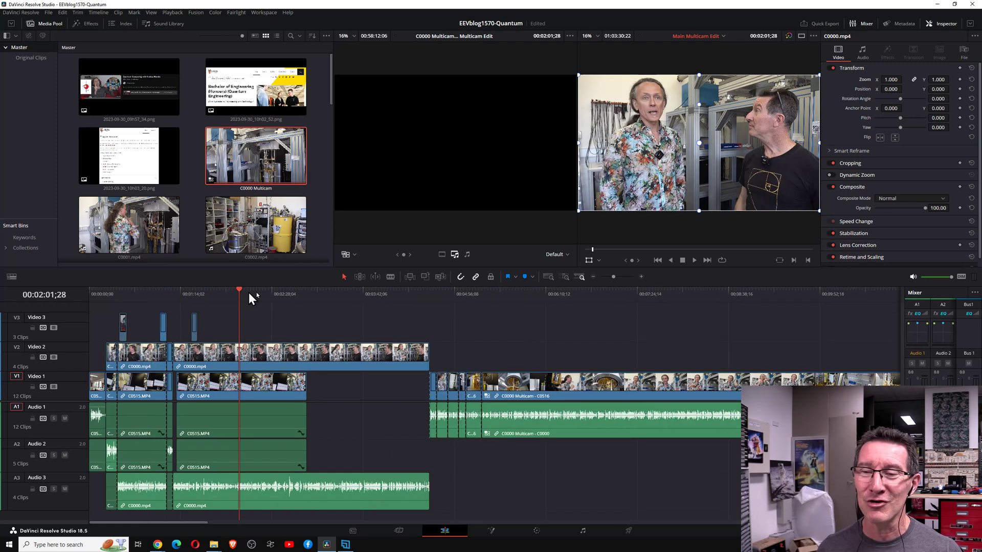
left_click(294, 293)
left_click(398, 298)
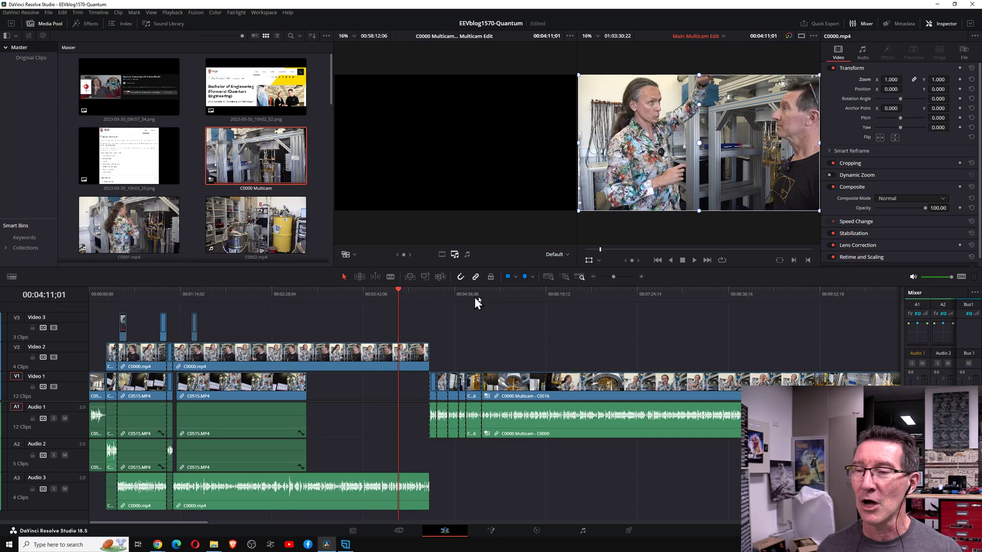